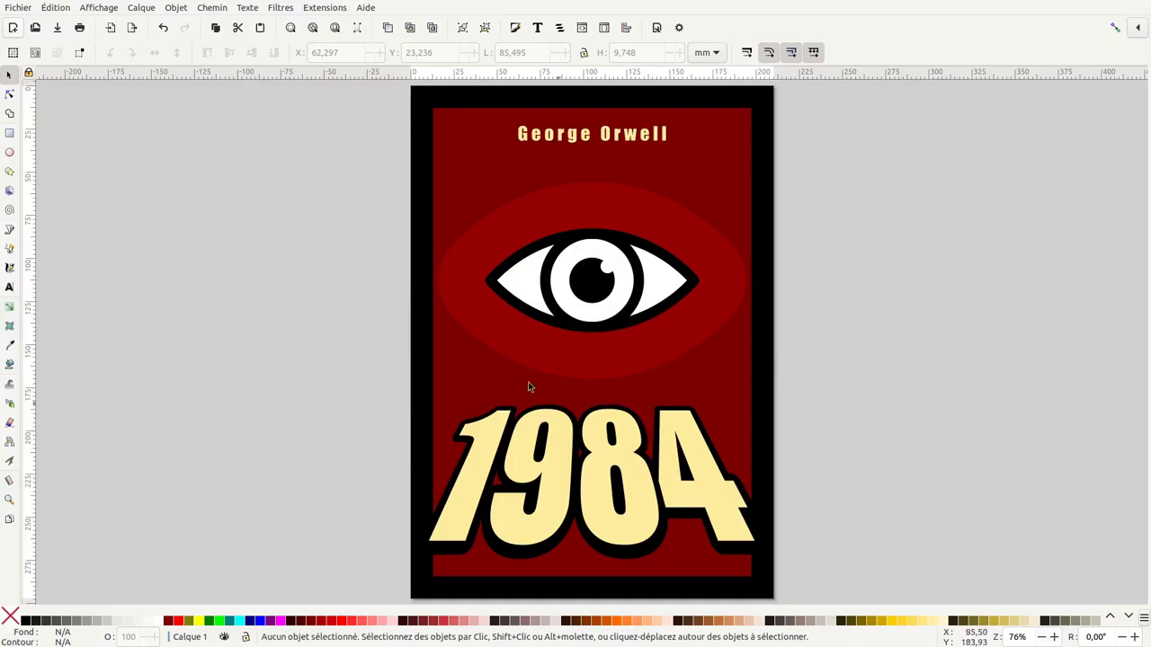
Start a new blank document and switch the window to full screen
click(11, 7)
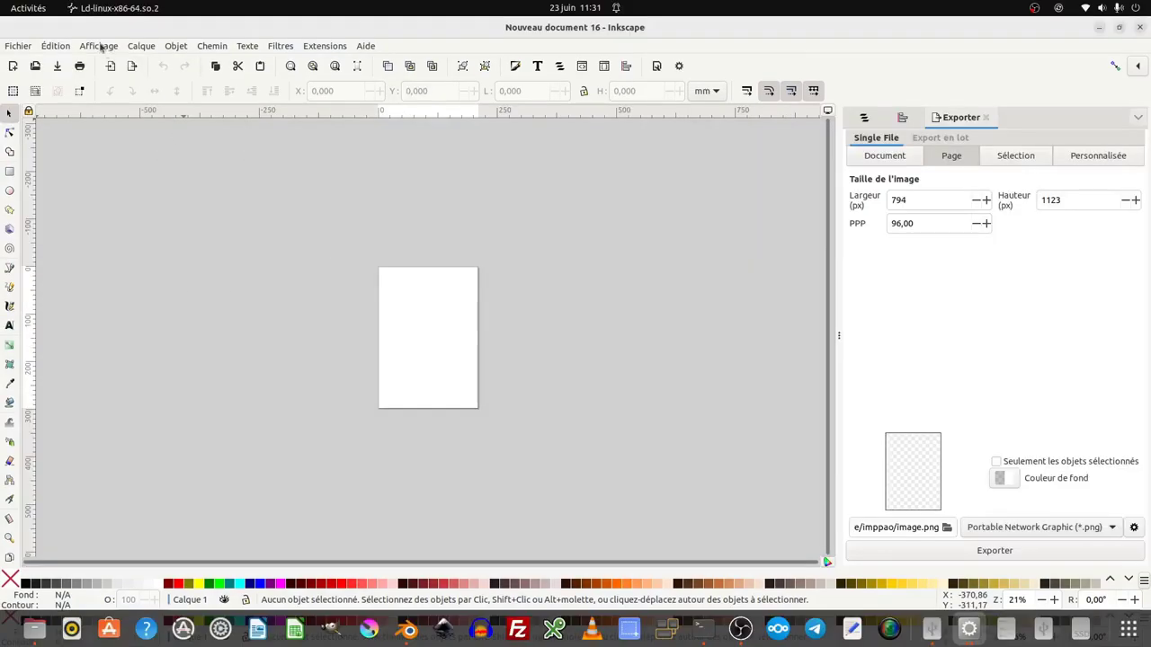
click(99, 45)
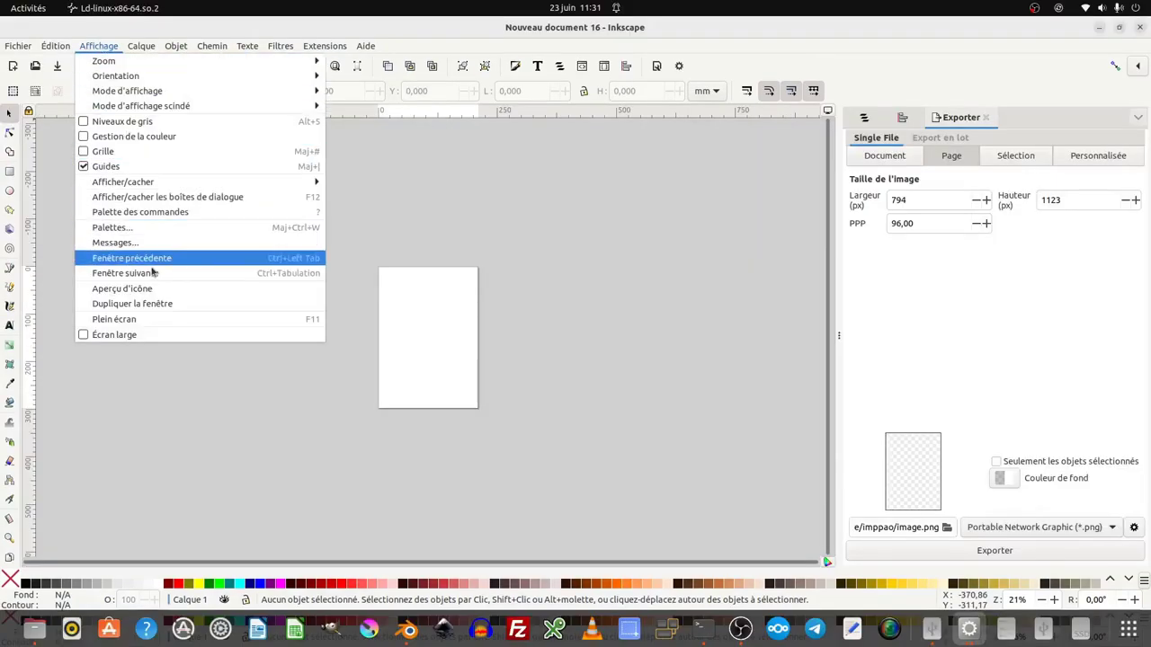
click(117, 319)
click(18, 7)
Import 23dc_1984_oeil.png and move it to the left of the page
click(39, 159)
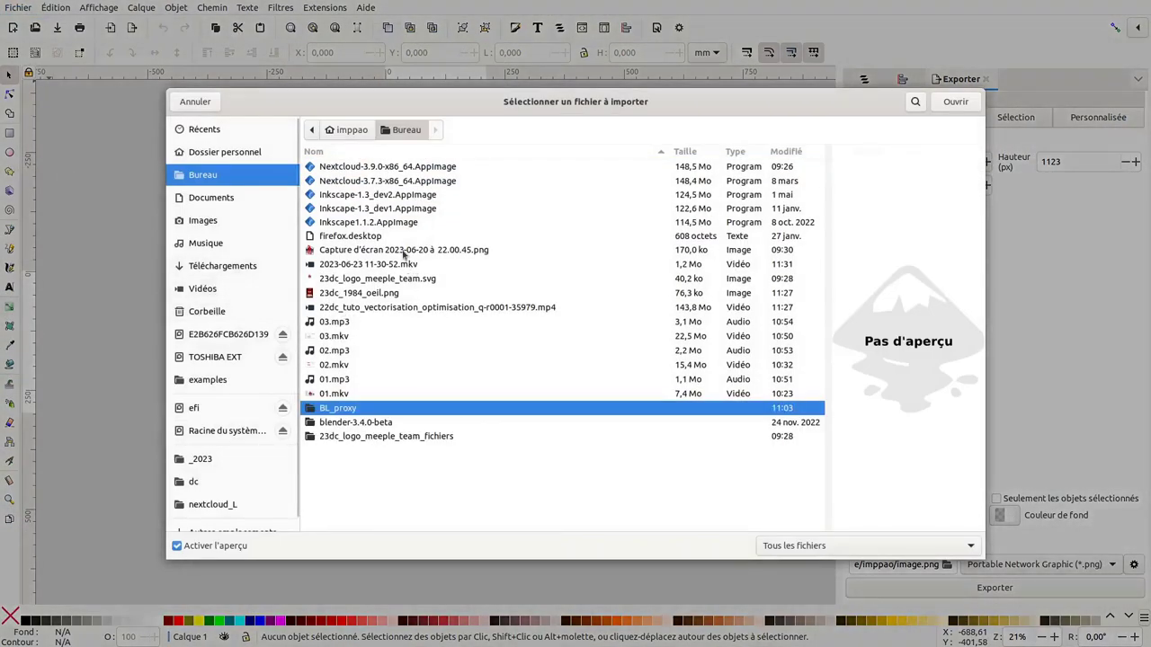
click(397, 292)
key(Return)
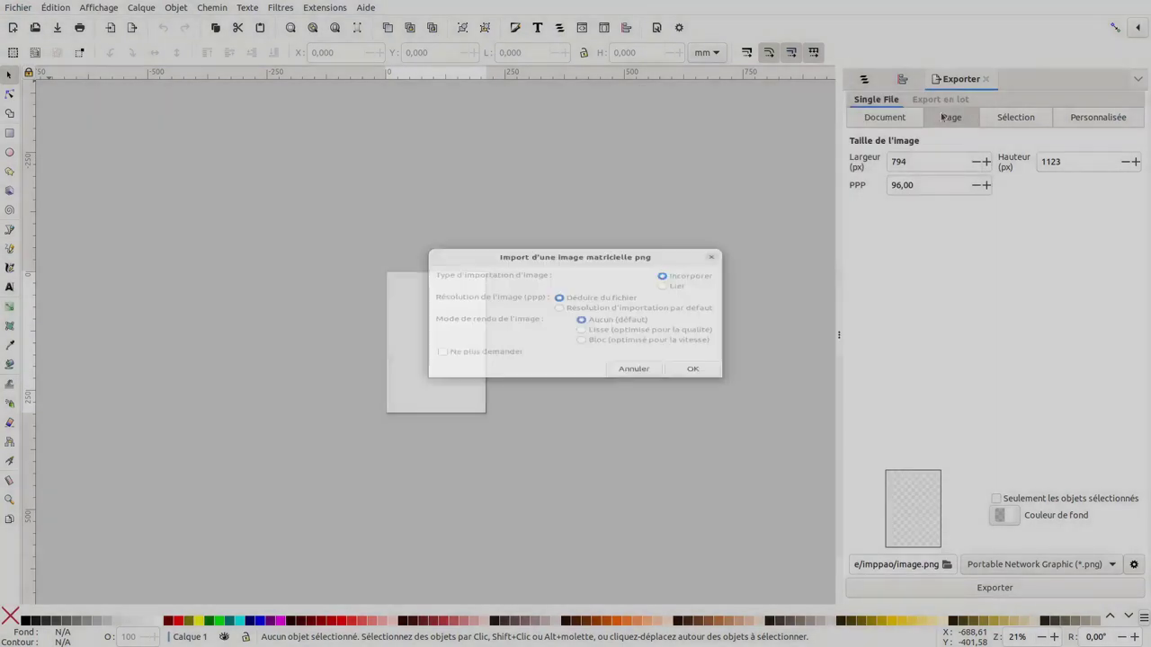
click(690, 390)
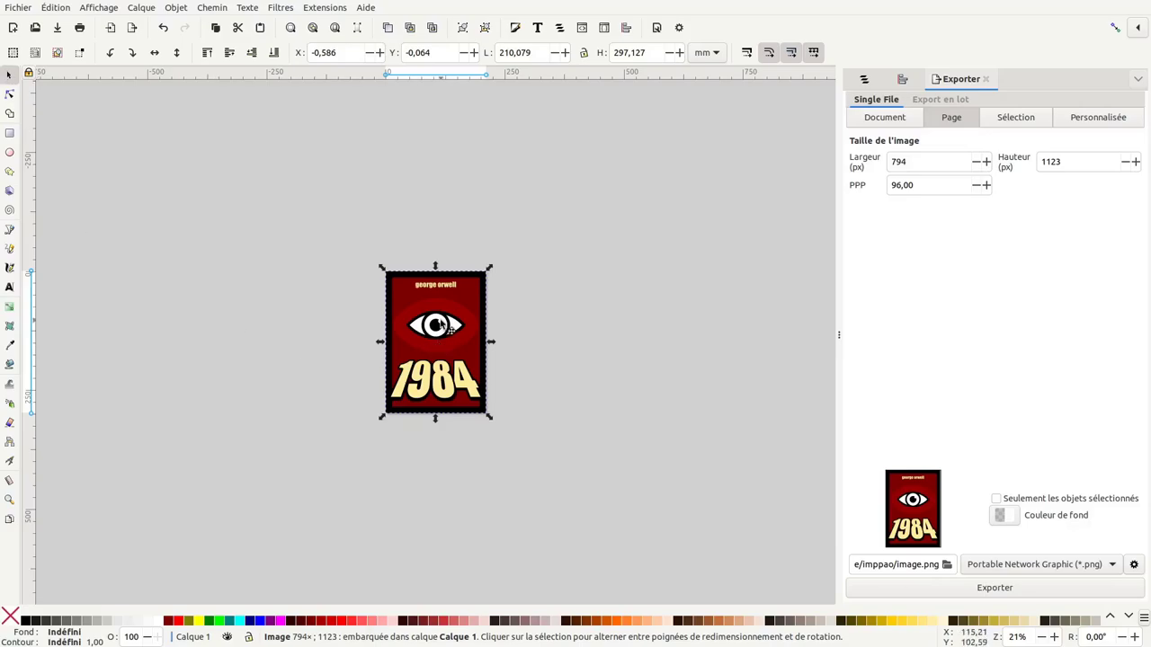
drag(436, 326, 333, 328)
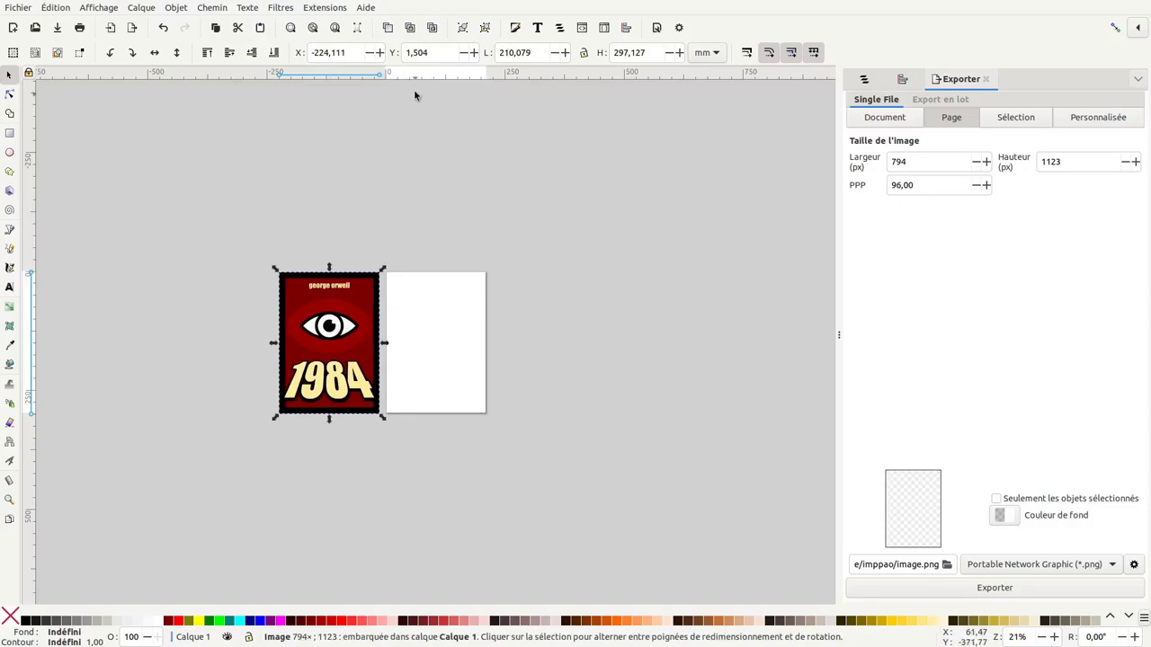
Close the Export and Align panels and frame the reference cover beside the page
click(334, 28)
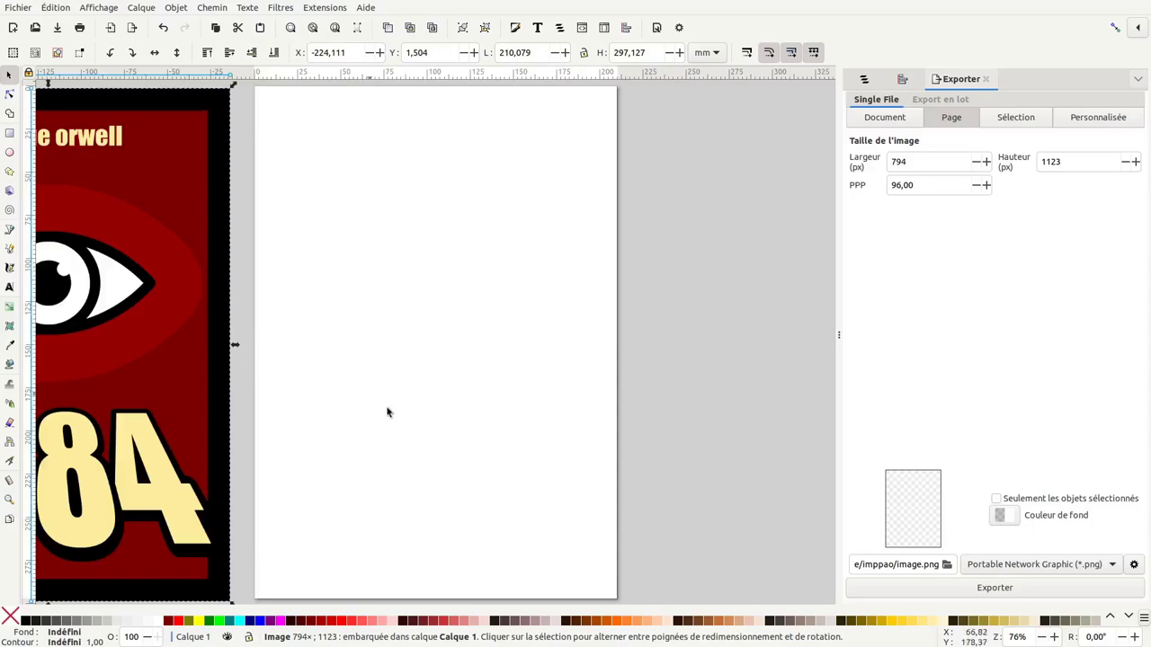
click(987, 80)
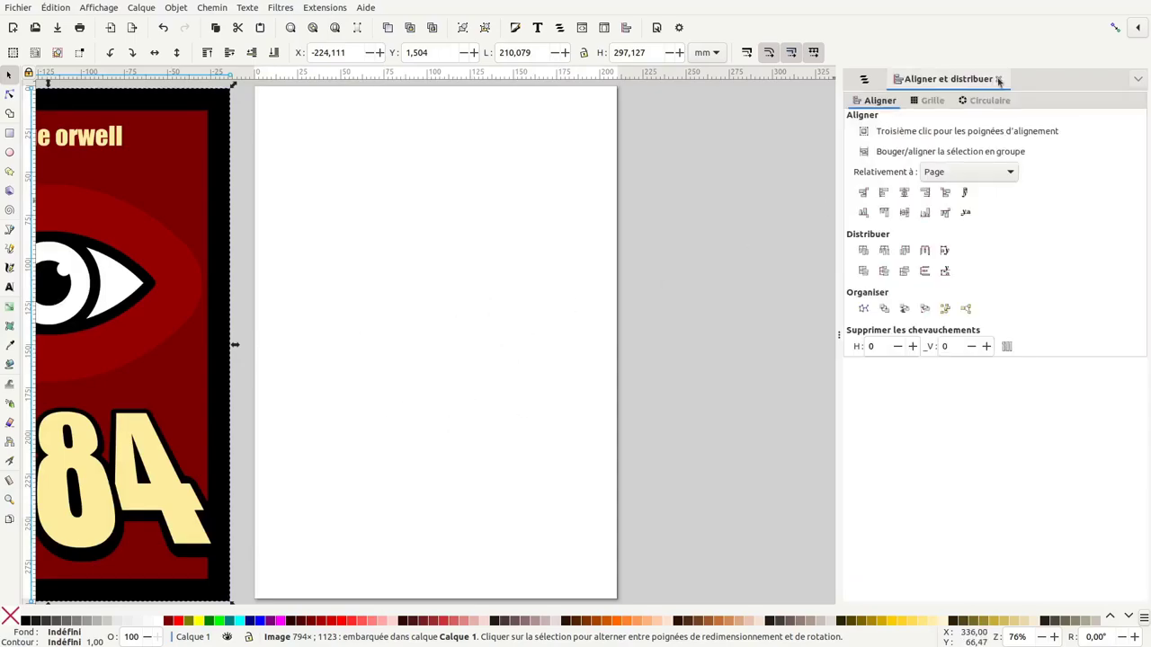
click(998, 80)
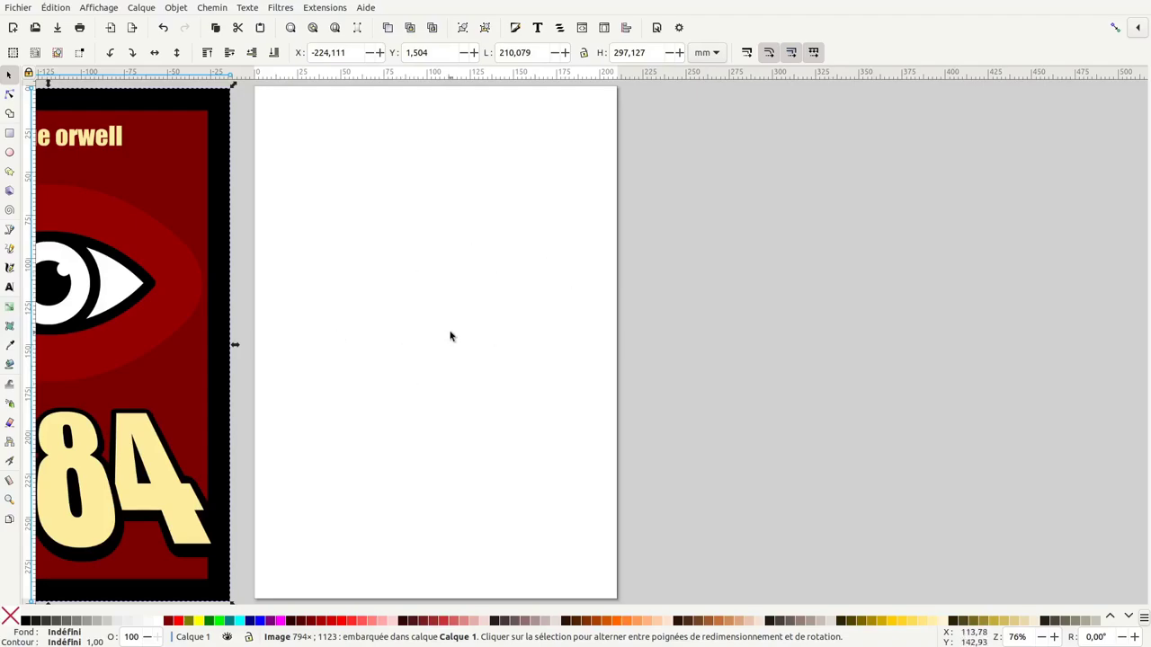
mouse_move(447, 351)
mouse_down()
mouse_move(795, 343)
mouse_move(764, 346)
mouse_up()
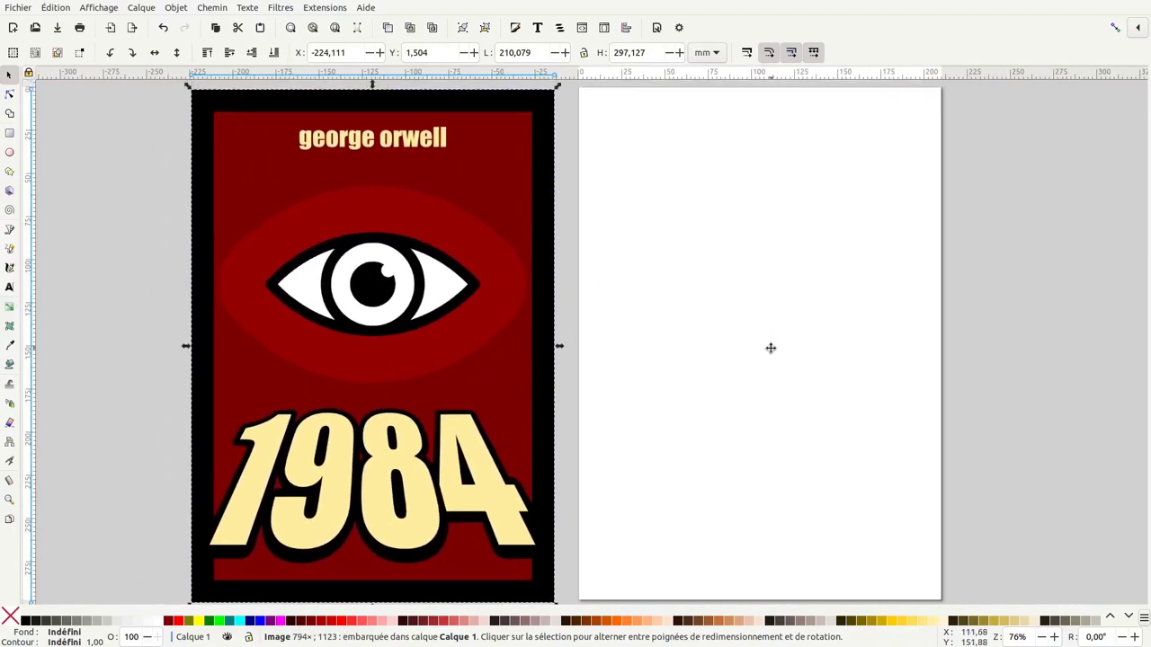
key(plus)
key(plus)
key(minus)
key(minus)
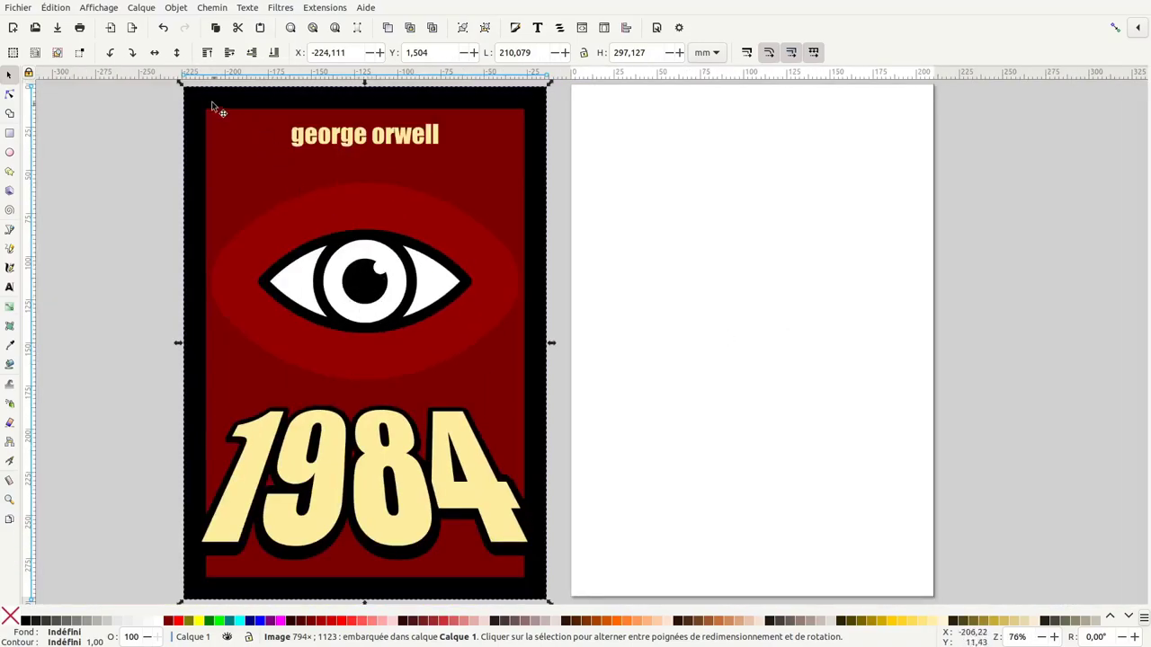
Enable snapping and draw a rectangle over the full 210×297 mm page
click(10, 133)
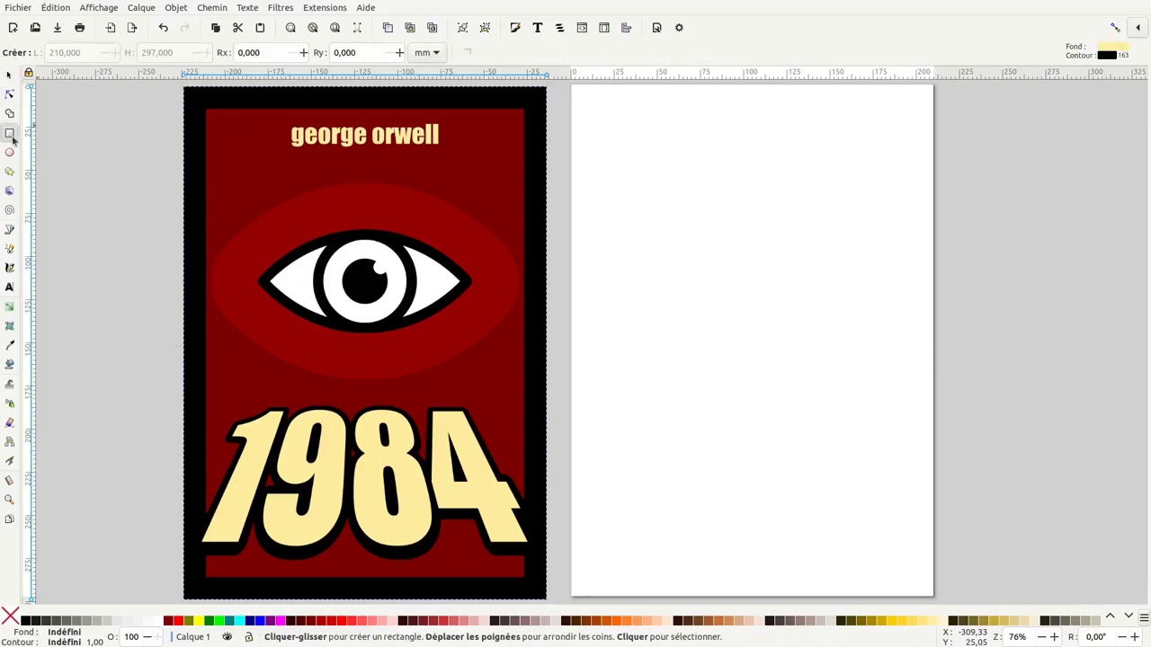
click(1115, 27)
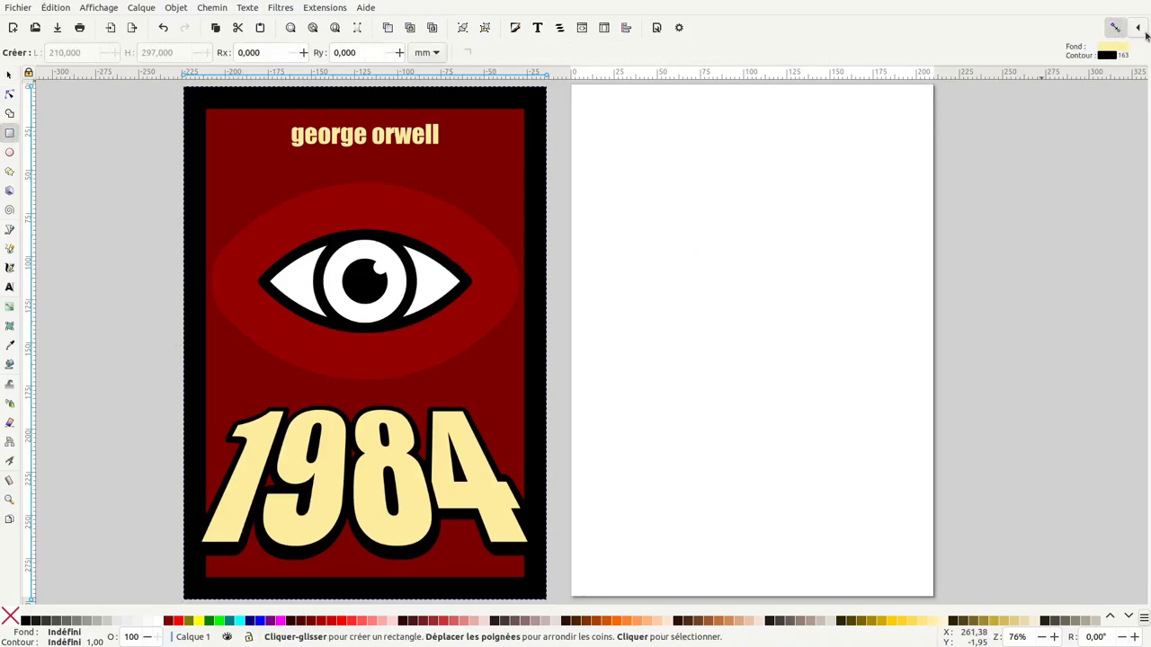
click(1138, 29)
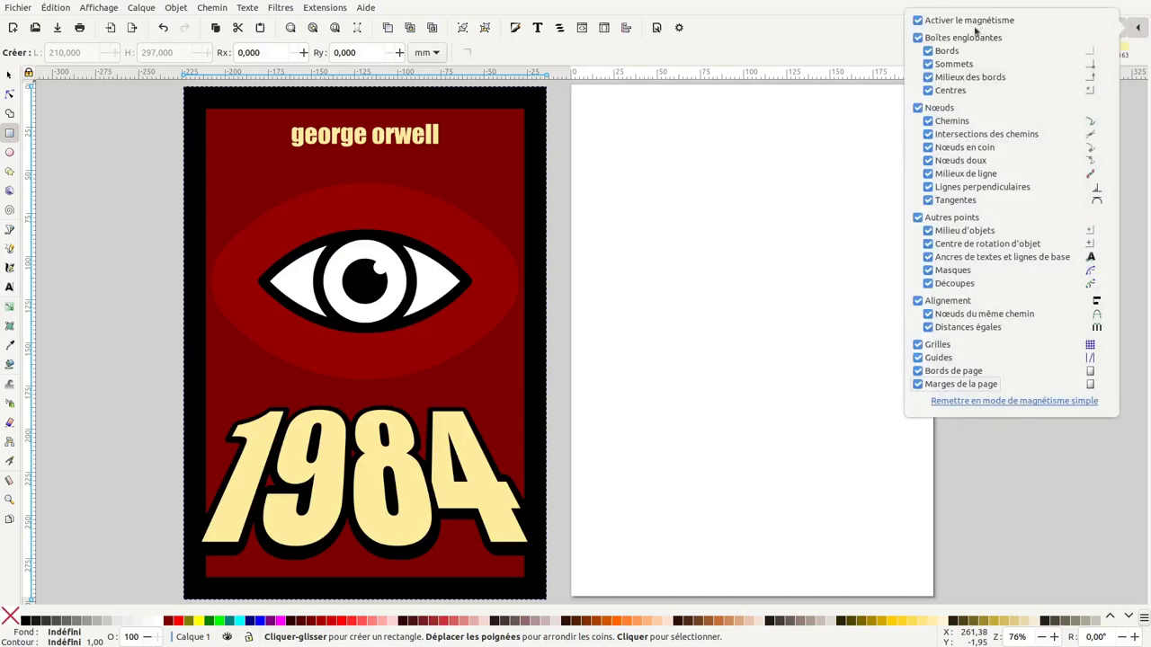
click(646, 159)
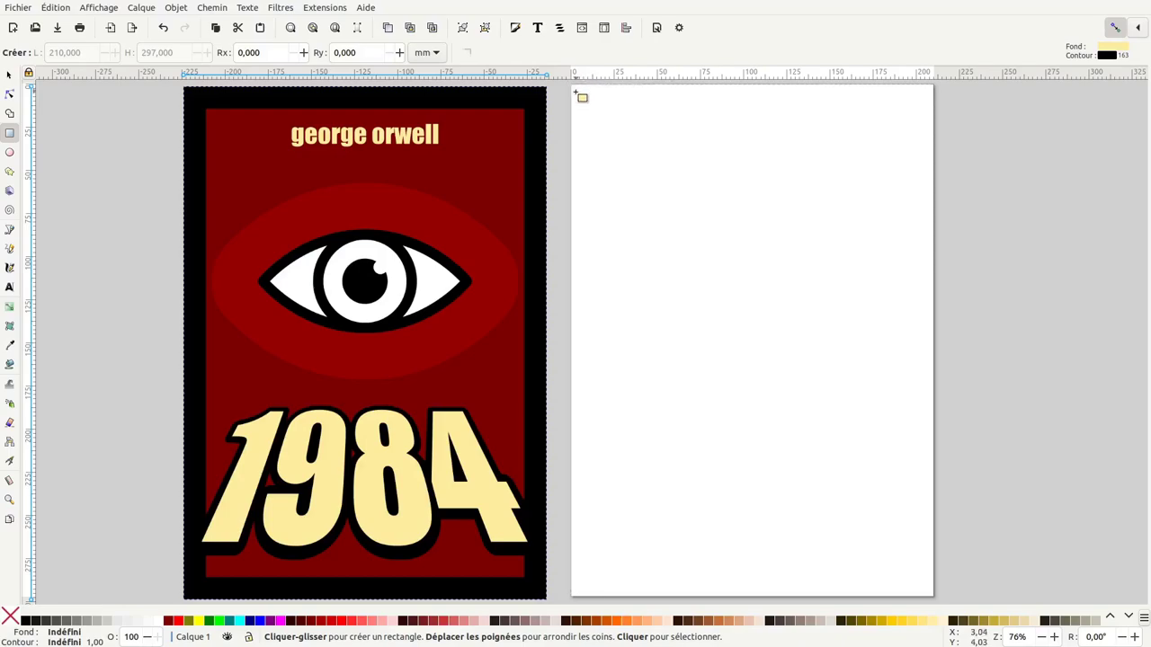
drag(574, 89, 938, 601)
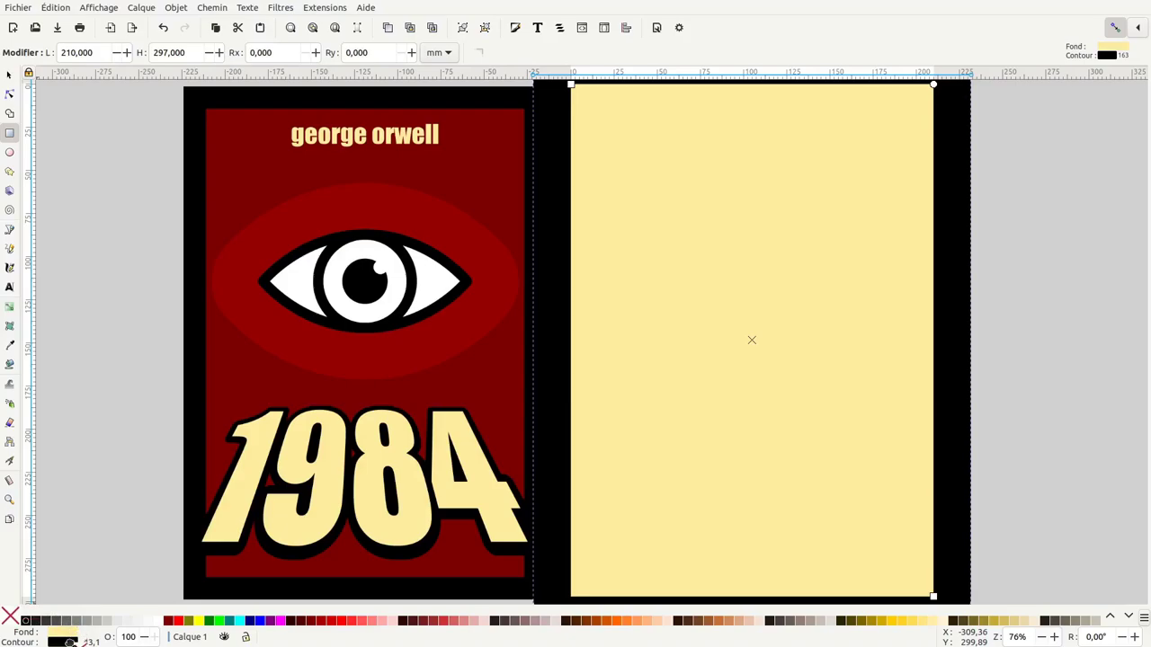
Remove the rectangle's stroke, fill it black, and lock image1 in Layers and Objects
middle_click(70, 642)
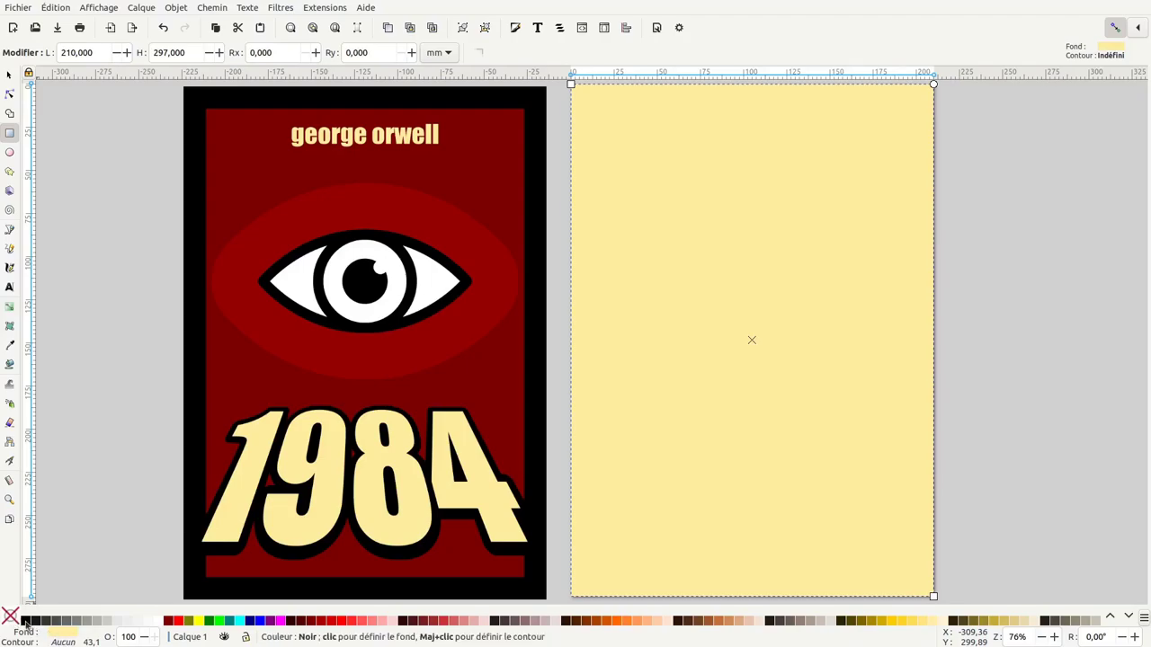
click(26, 622)
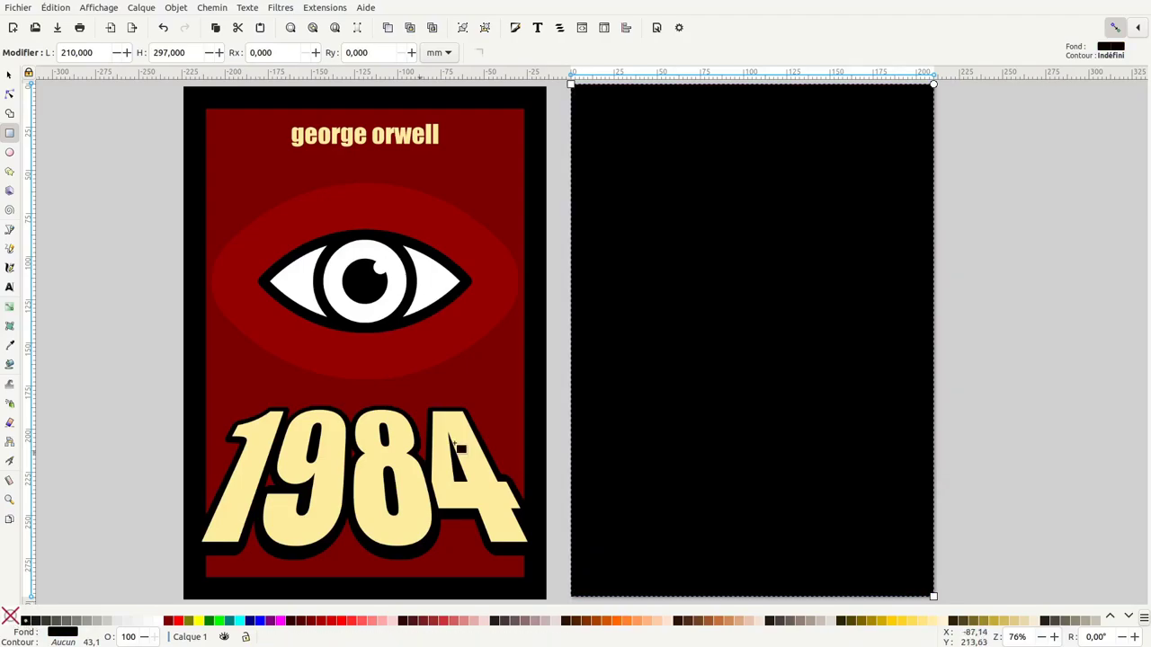
click(175, 7)
click(207, 21)
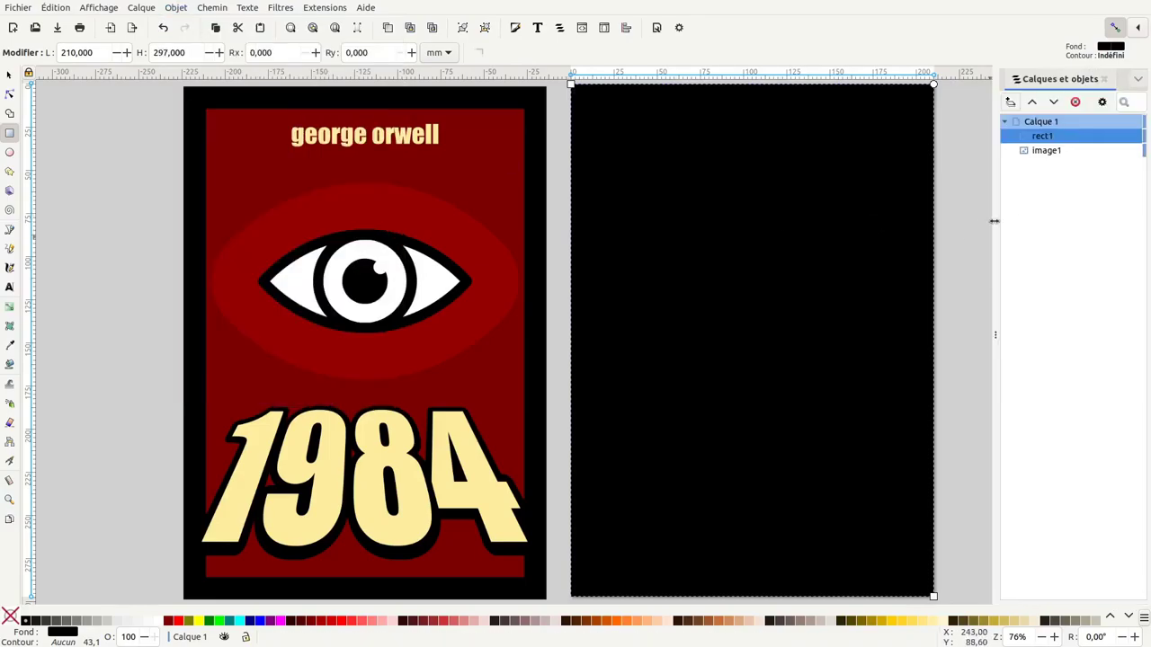
drag(994, 220, 950, 220)
click(998, 151)
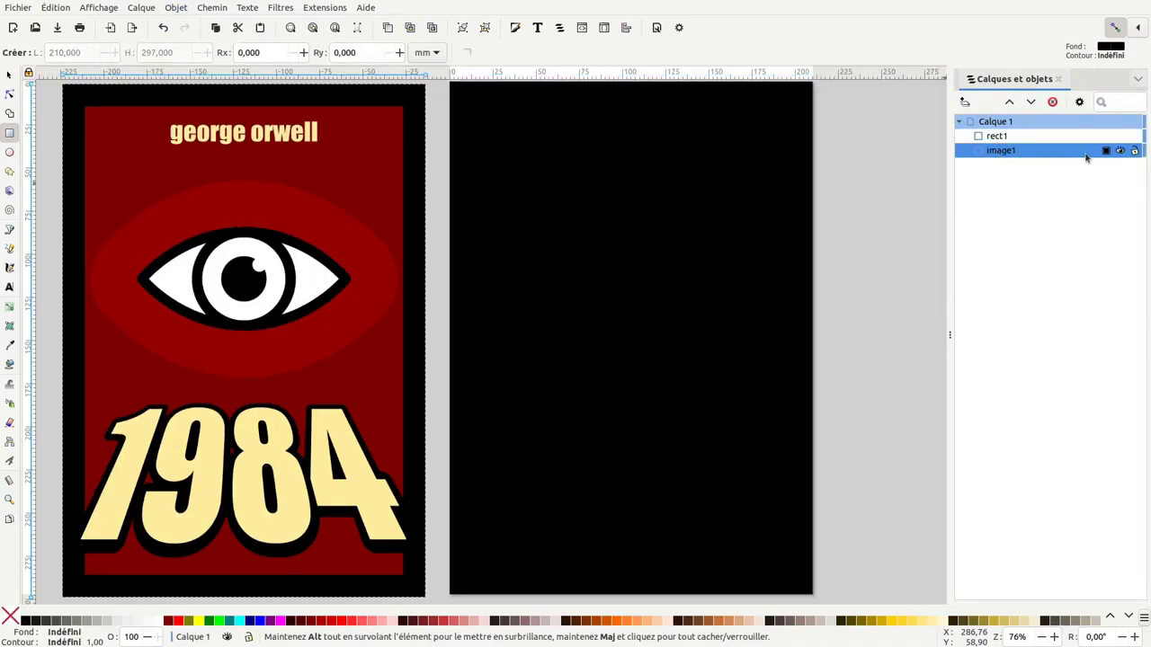
click(998, 138)
scroll(741, 238, up, 1)
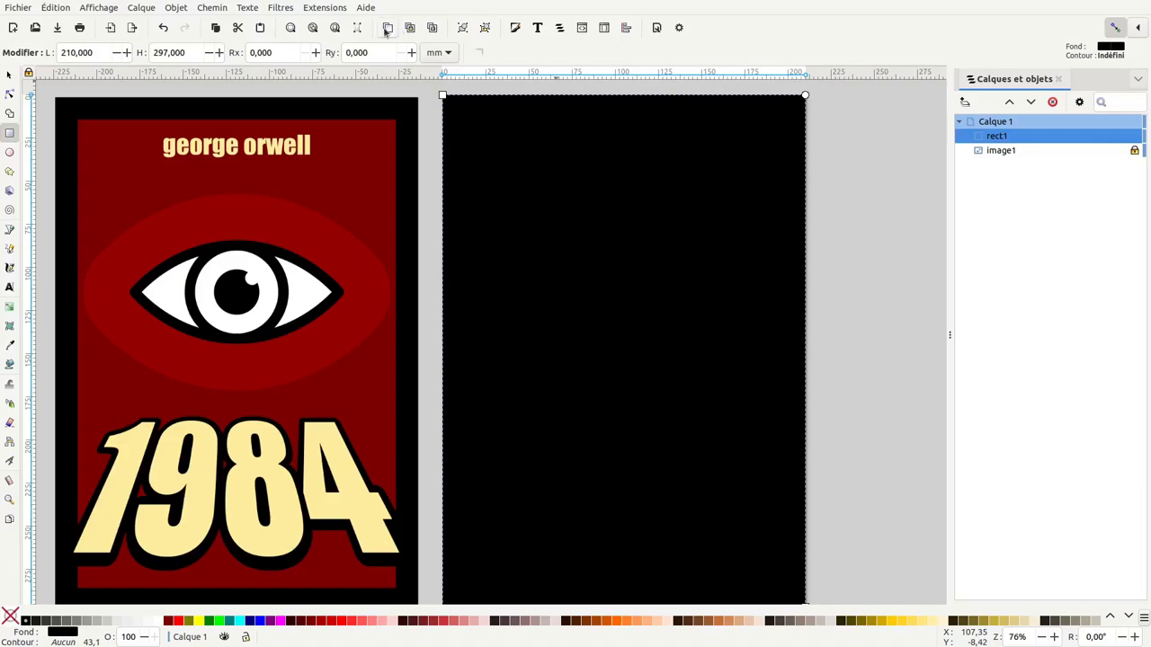
Duplicate rect1 and turn the copy into a dynamic offset pulled slightly inward
right_click(995, 138)
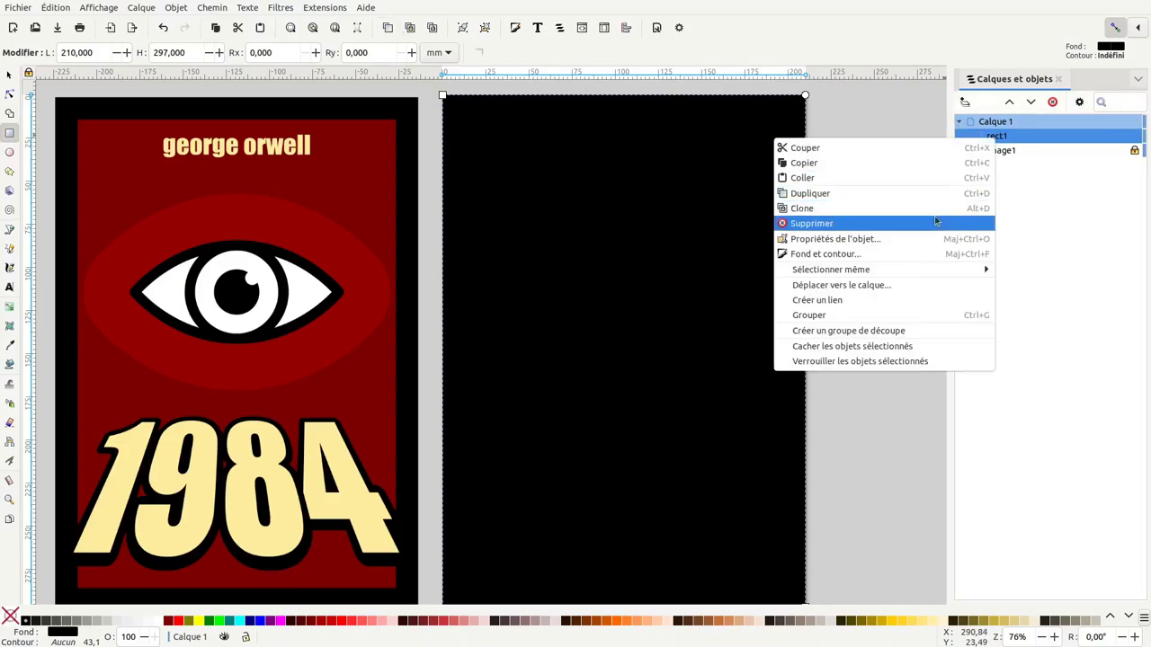
click(906, 193)
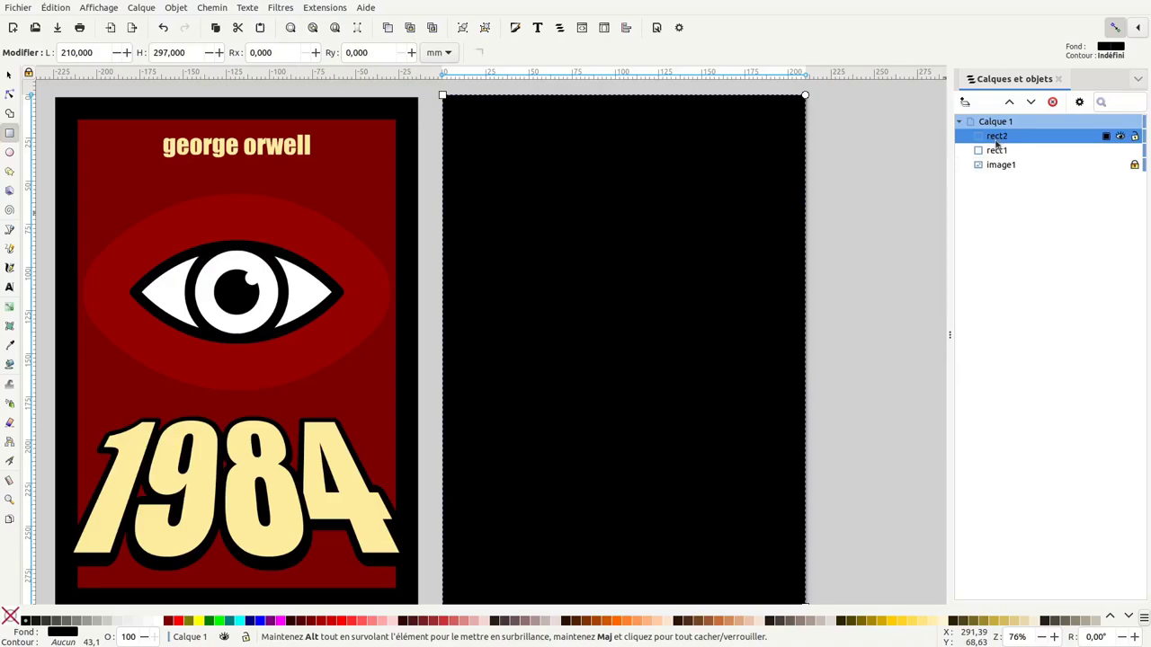
click(213, 8)
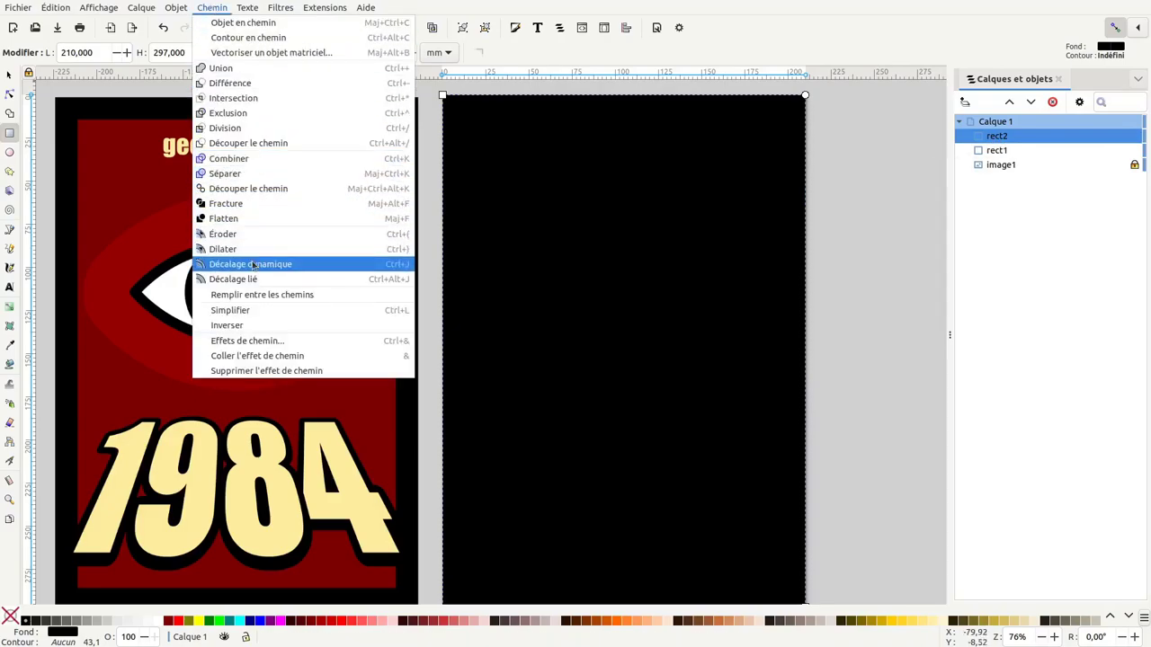
click(375, 265)
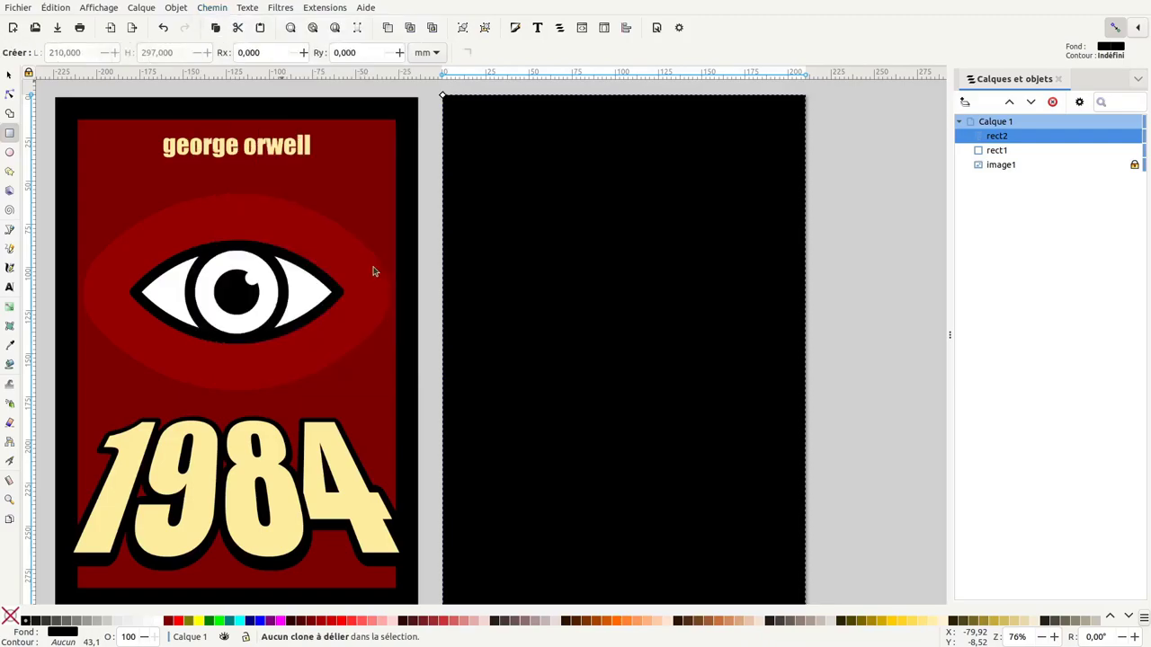
key(ctrl+shift+c)
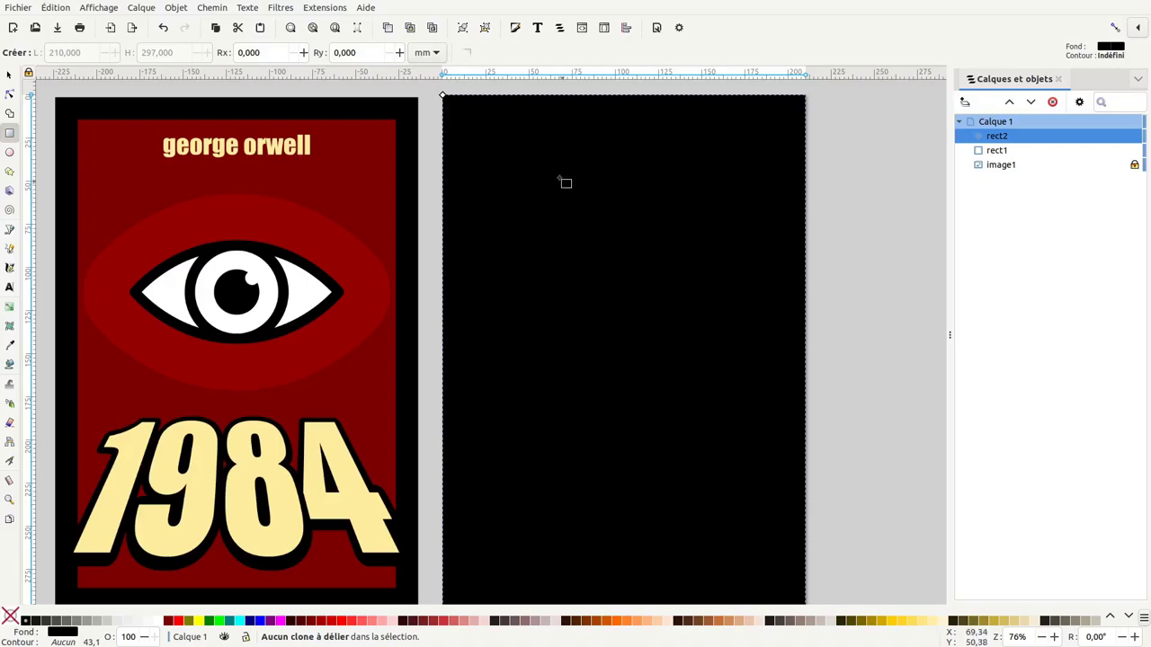
drag(443, 96, 472, 135)
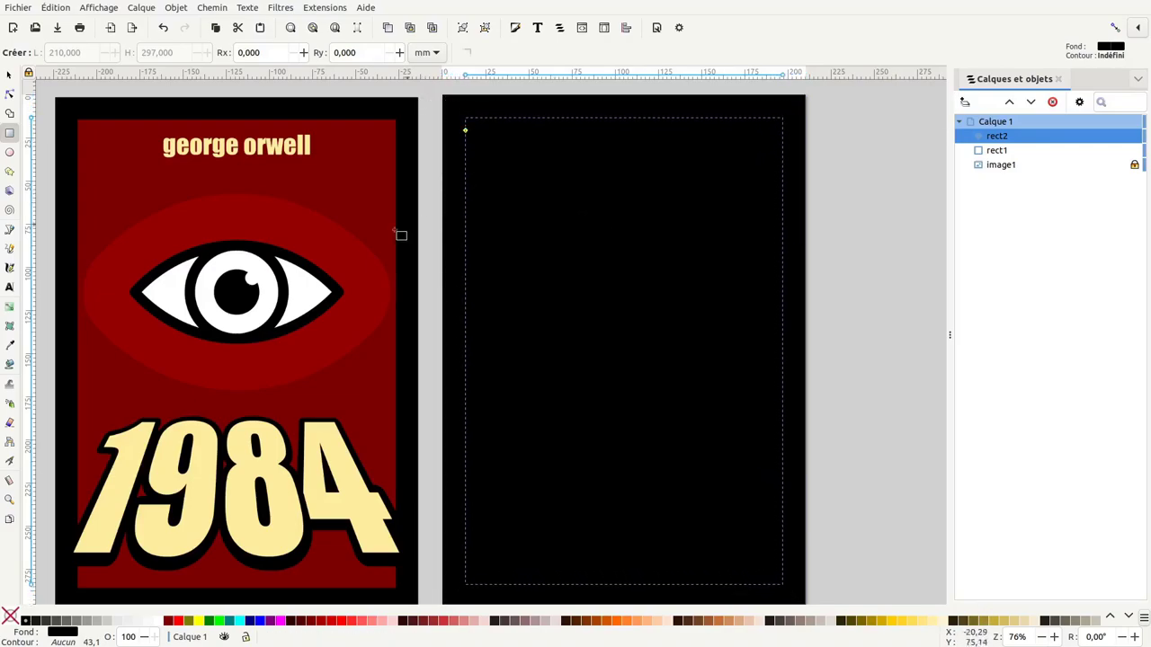
Fill inner rectangle rect2 with the reference poster's dark red, sampled with the Dropper
click(10, 344)
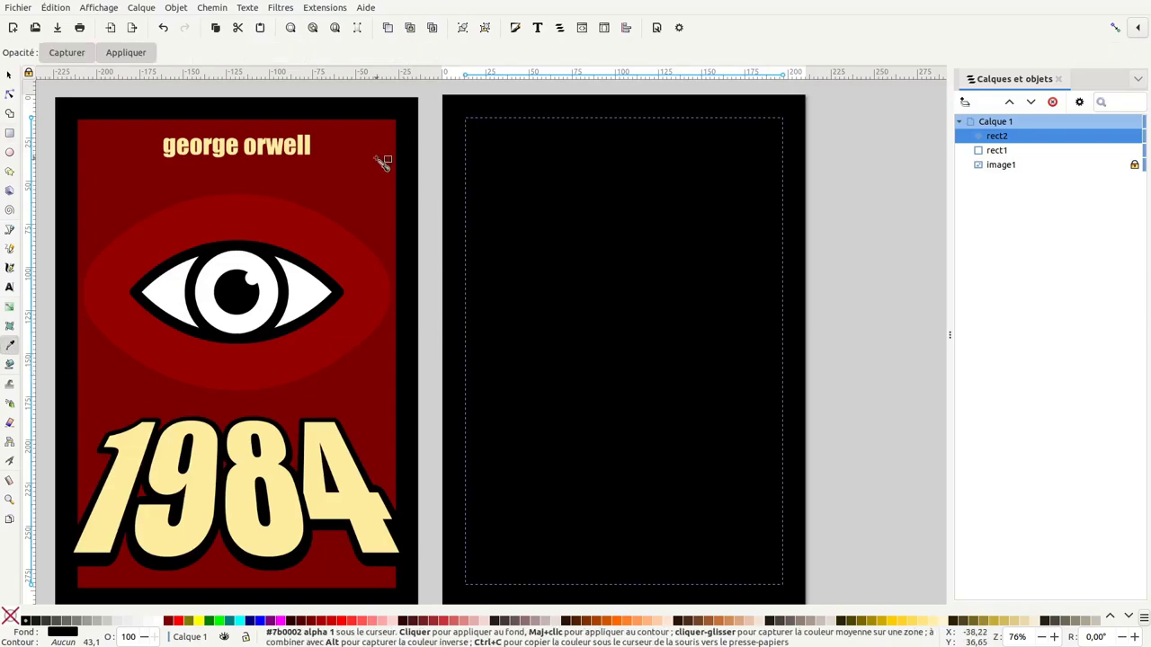
click(379, 164)
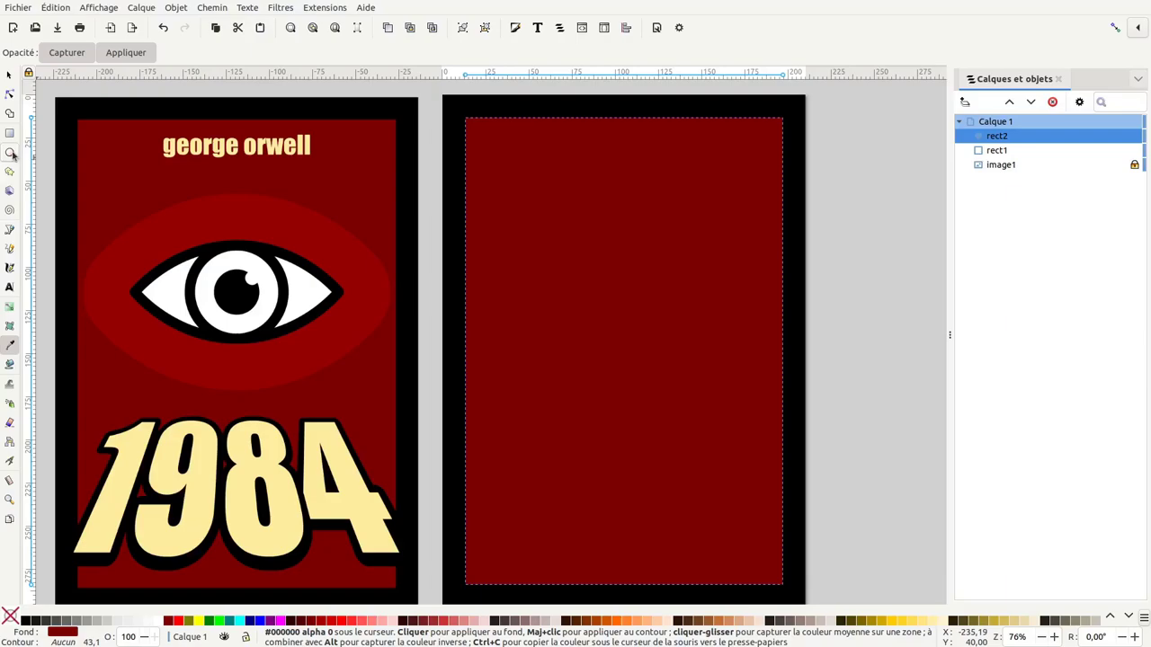
click(10, 153)
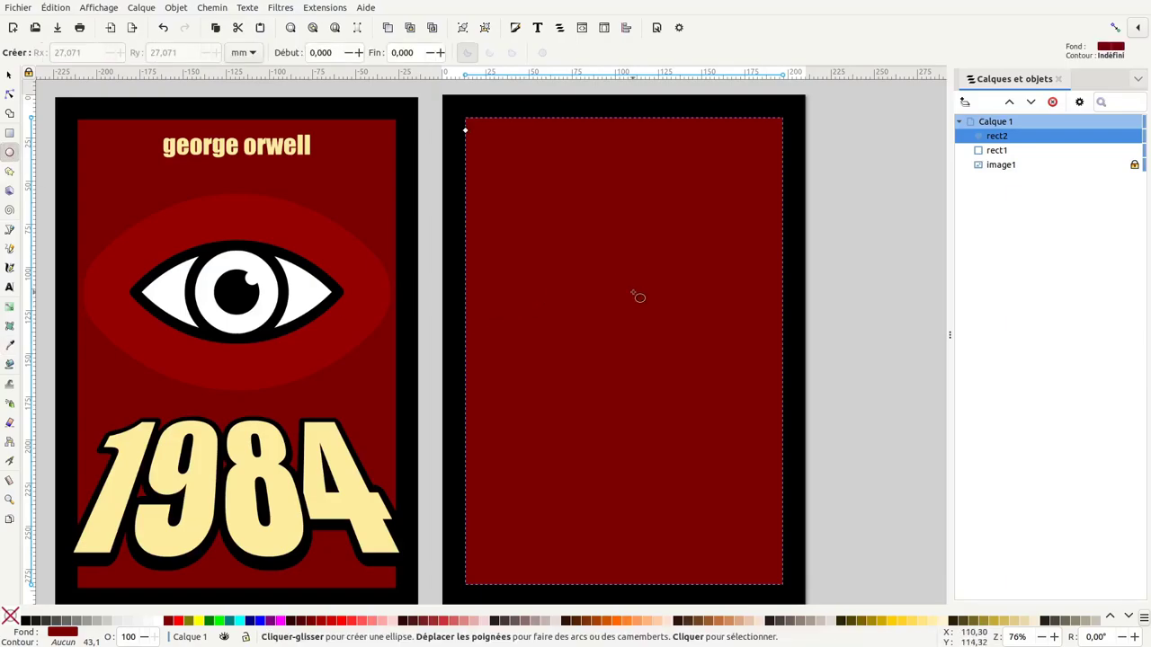
Draw a circle on the red page, fill it white, and scale it to about 56.6 mm
drag(638, 290, 679, 345)
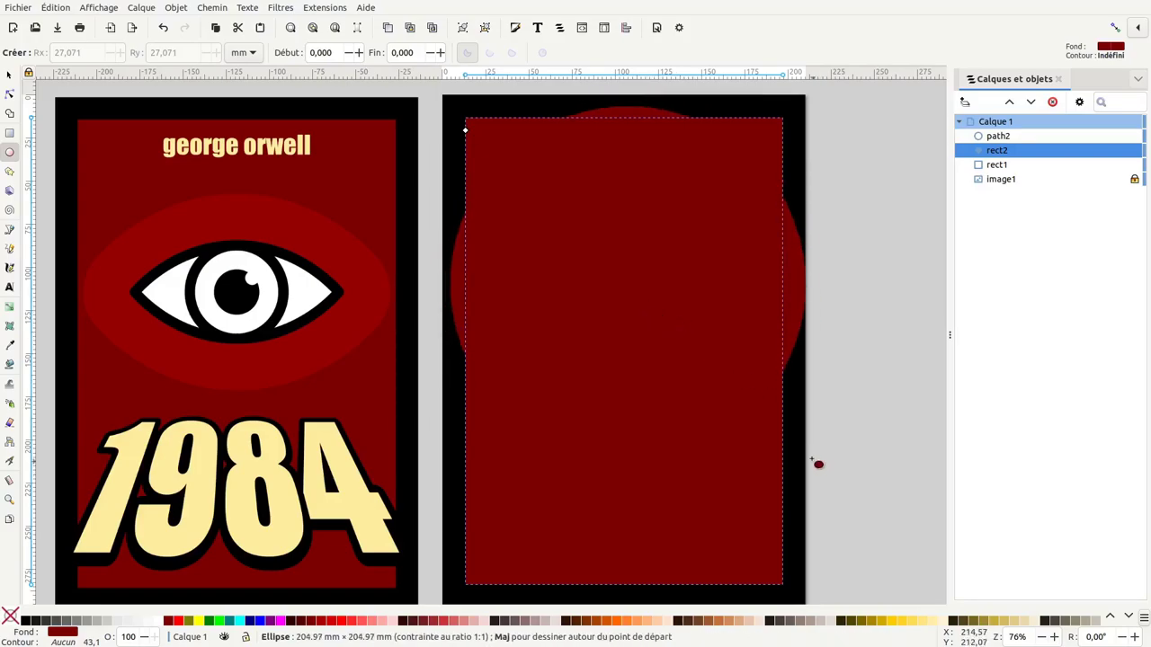
drag(679, 346, 847, 478)
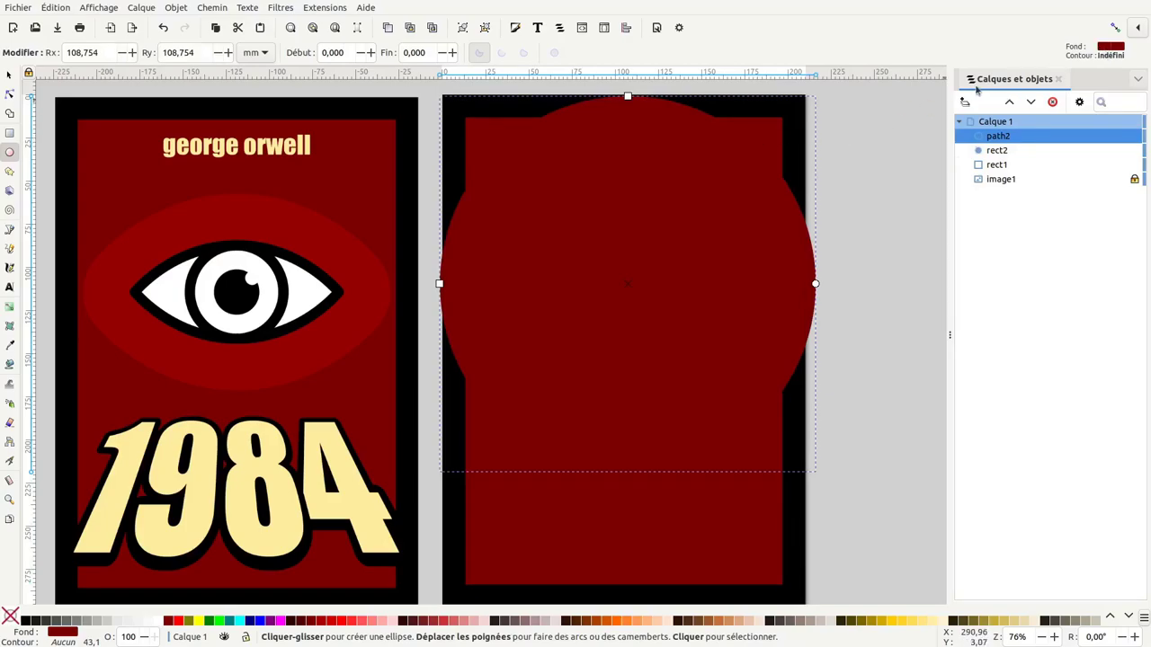
click(157, 621)
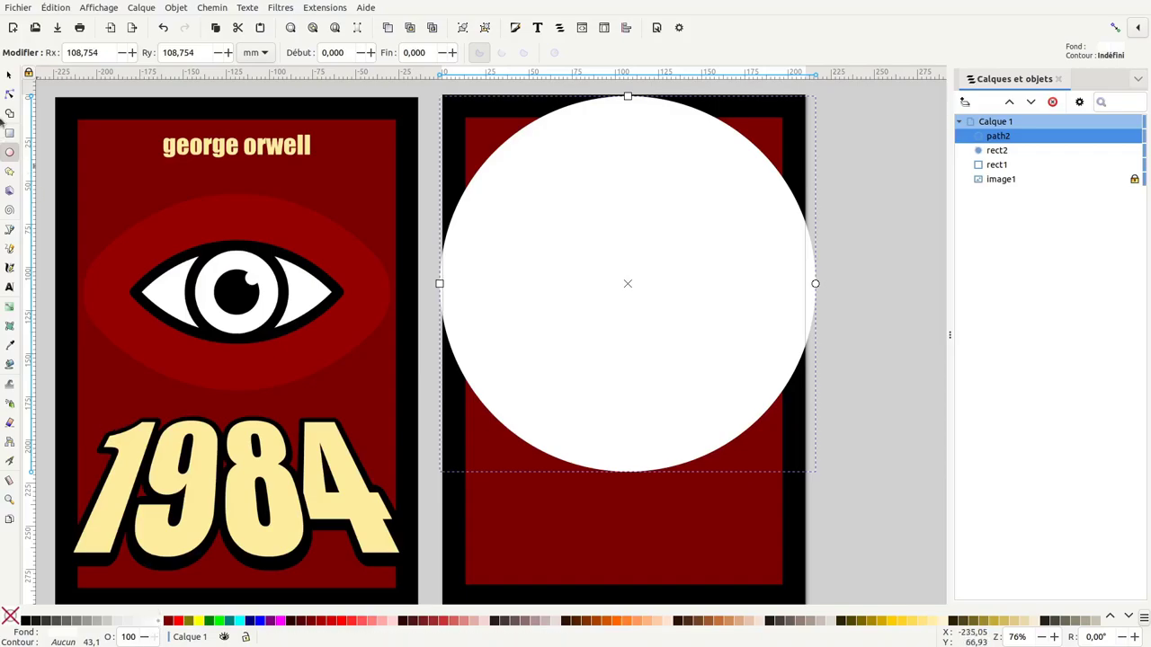
click(9, 75)
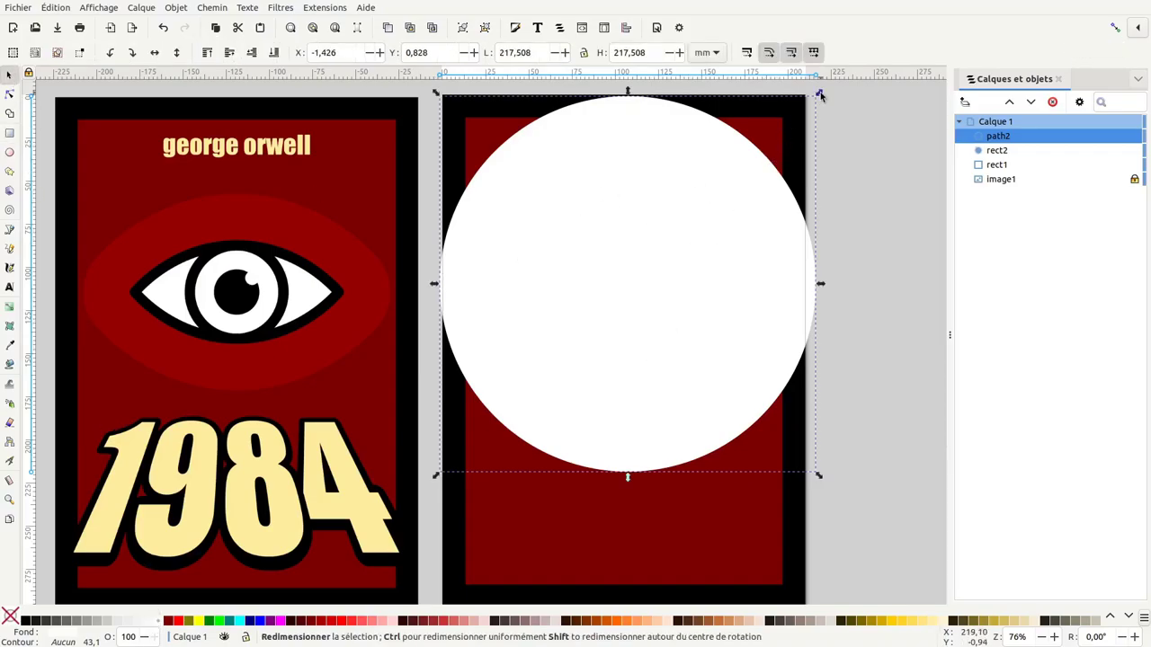
mouse_move(820, 95)
mouse_down()
mouse_move(666, 244)
mouse_move(696, 233)
mouse_move(680, 232)
mouse_up()
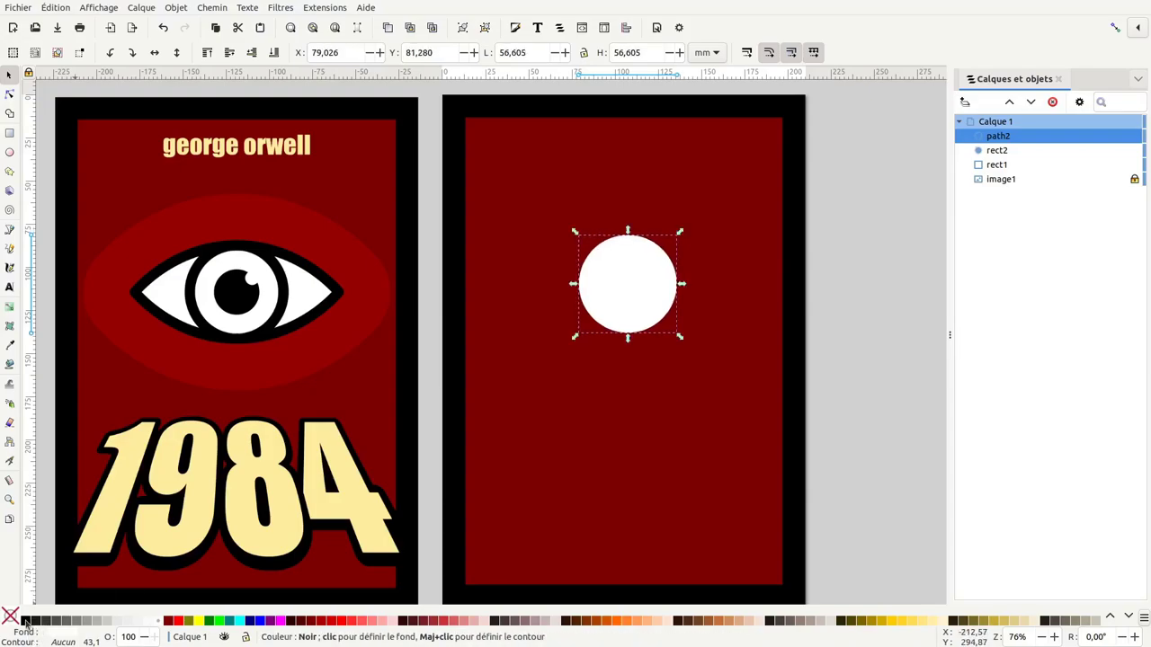
Give the white circle a black outline and set its paint order to stroke over fill
shift+click(26, 623)
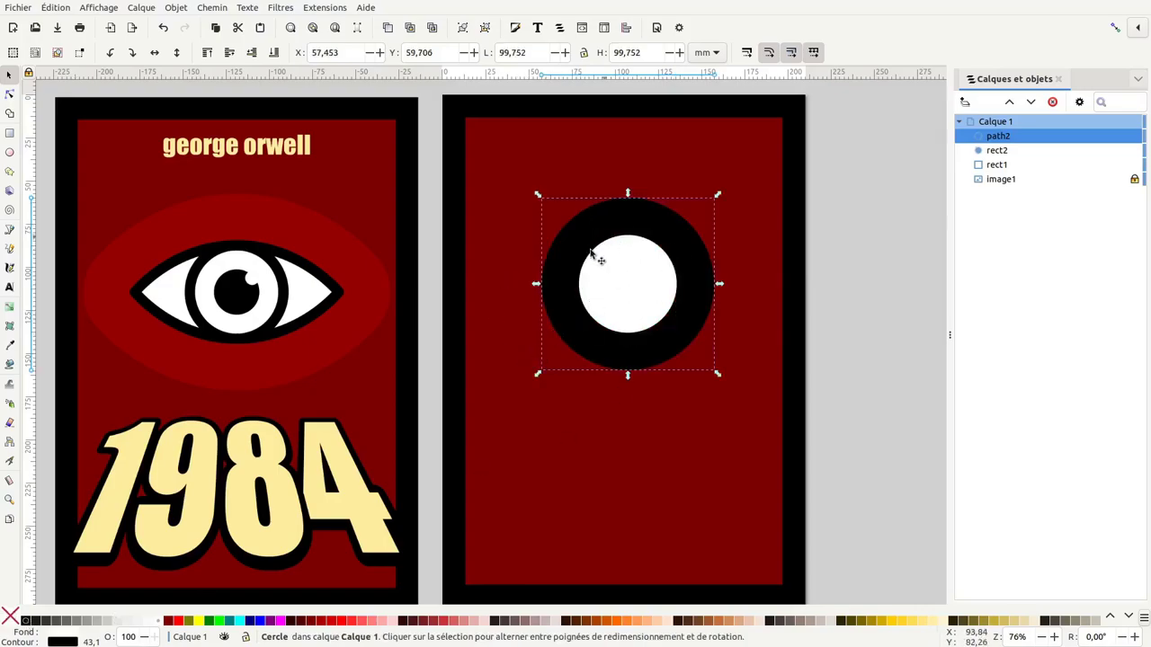
right_click(91, 642)
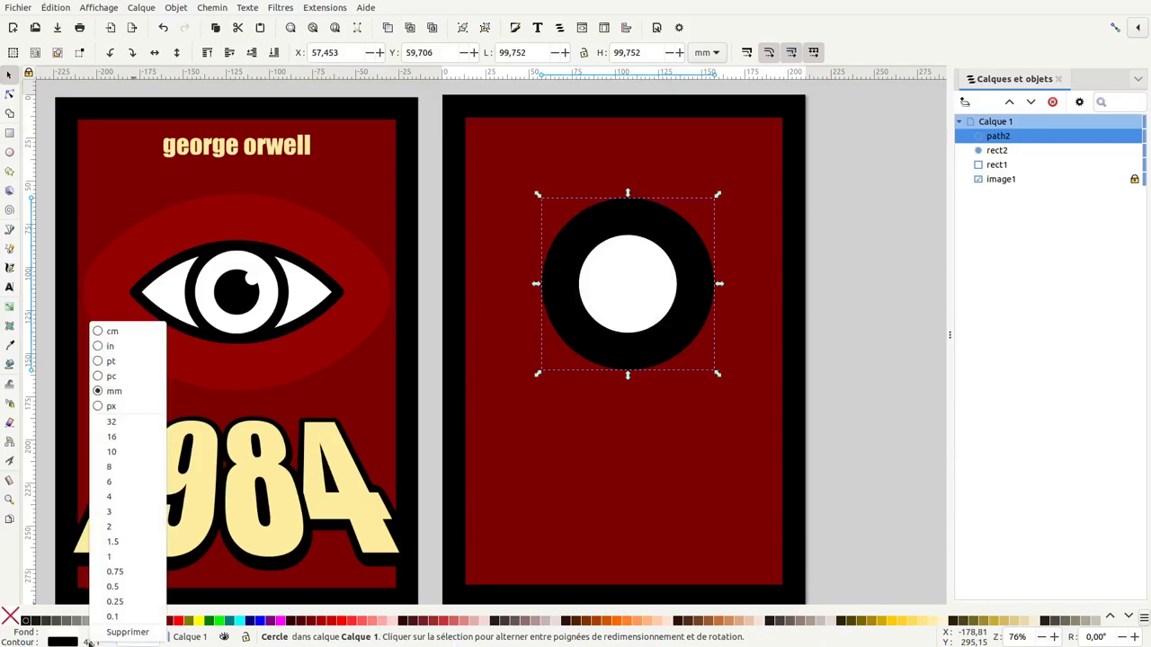
click(133, 526)
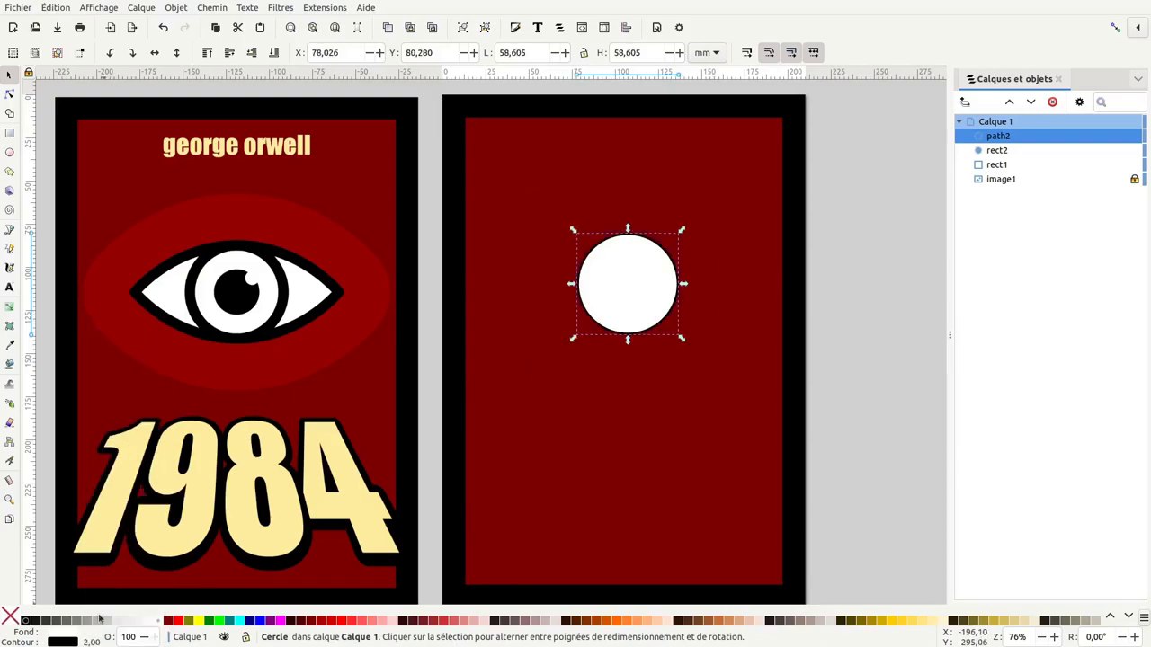
right_click(91, 642)
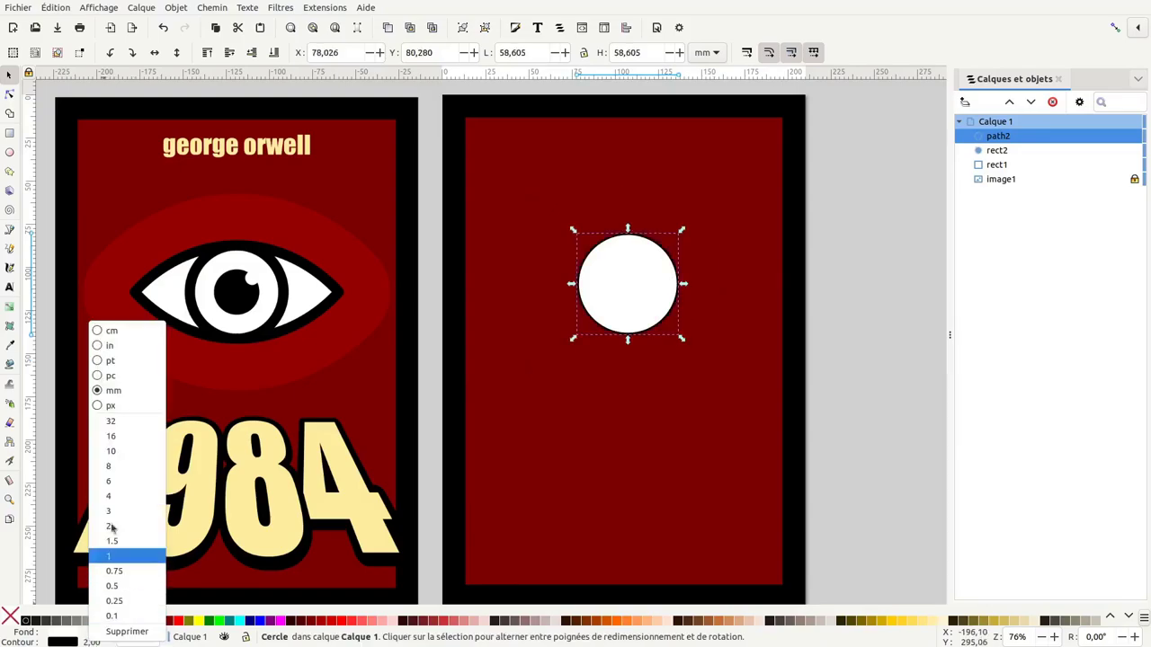
click(121, 467)
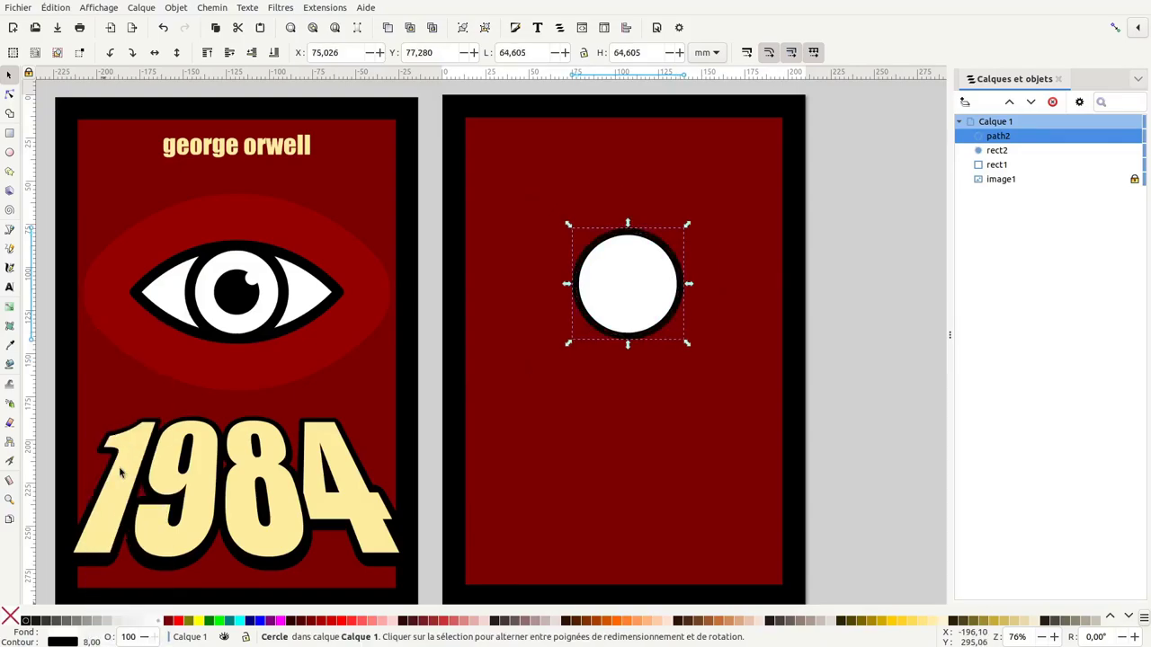
click(517, 28)
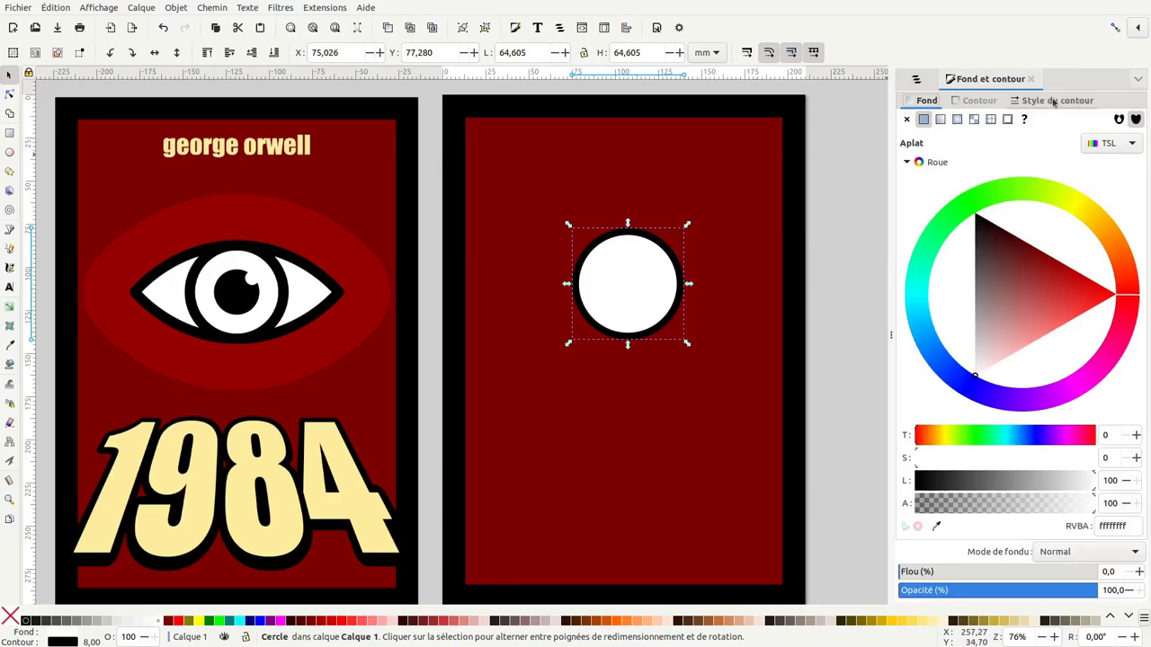
click(1054, 101)
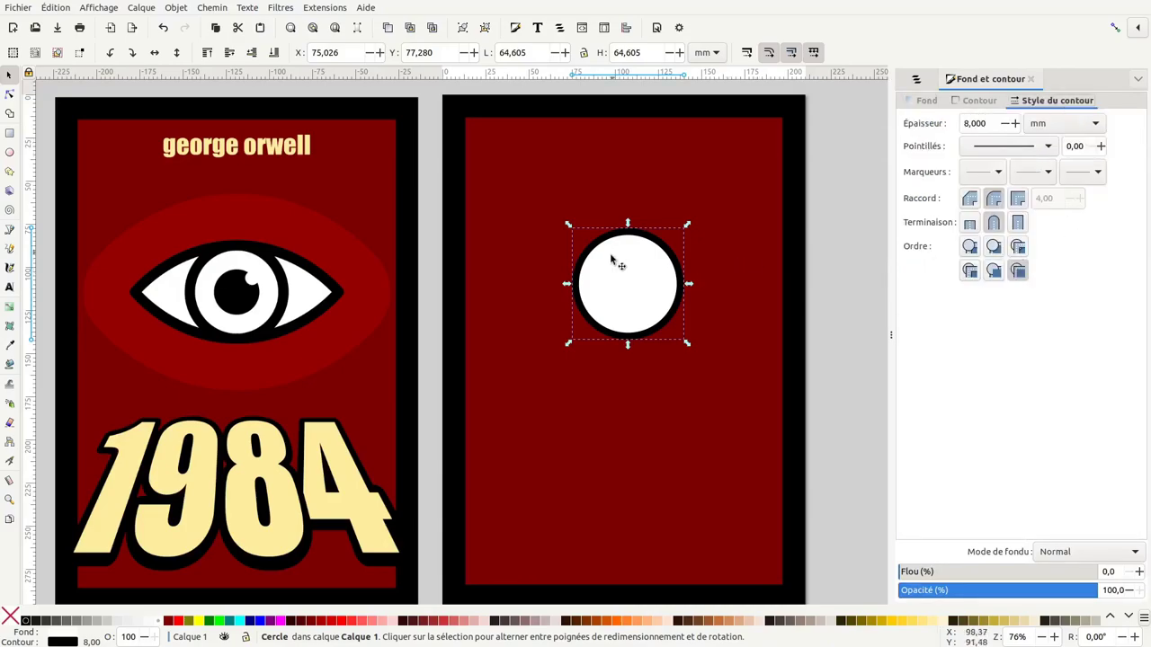
click(1018, 247)
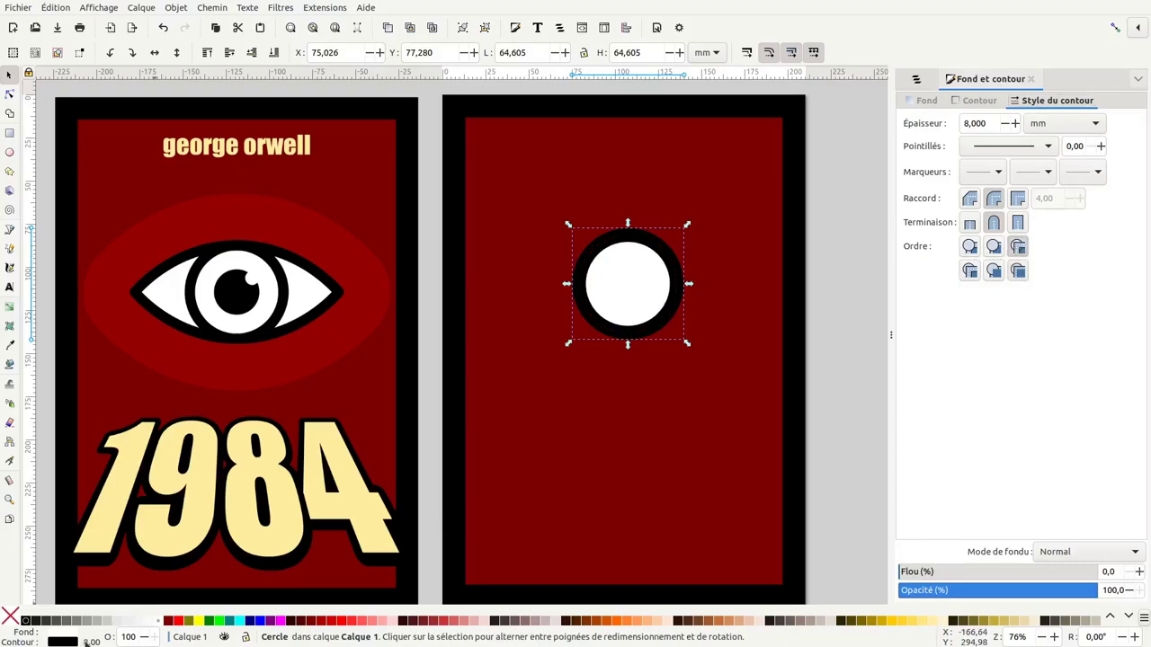
right_click(90, 641)
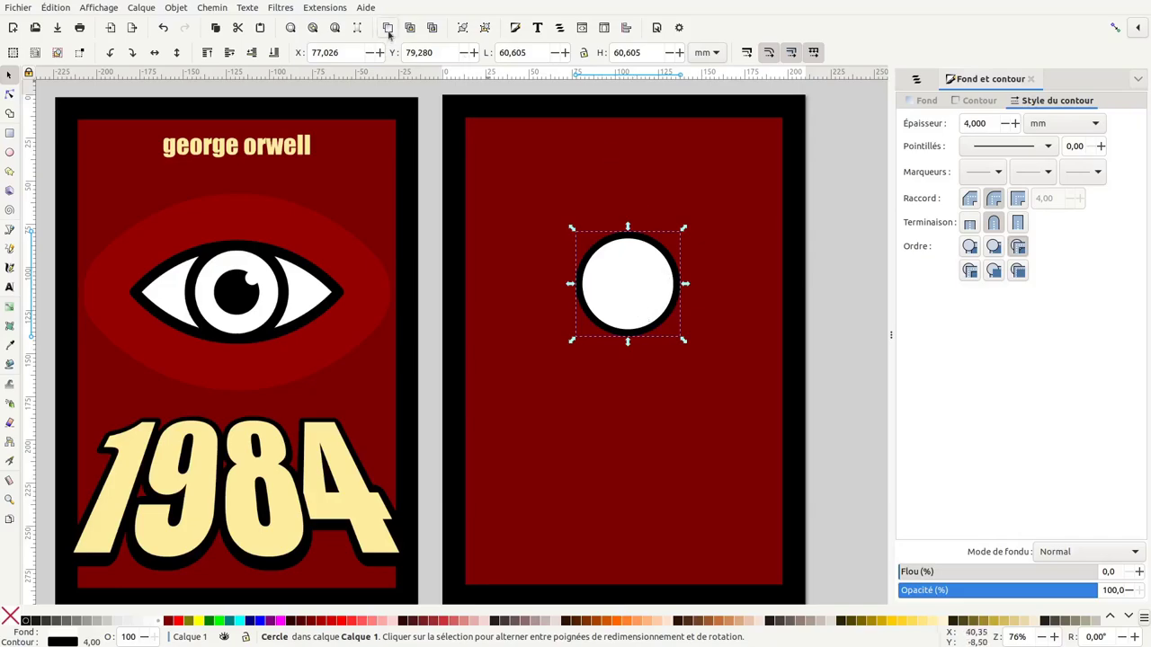
Duplicate the eye circle and shrink the copy into a small borderless inner circle
click(58, 9)
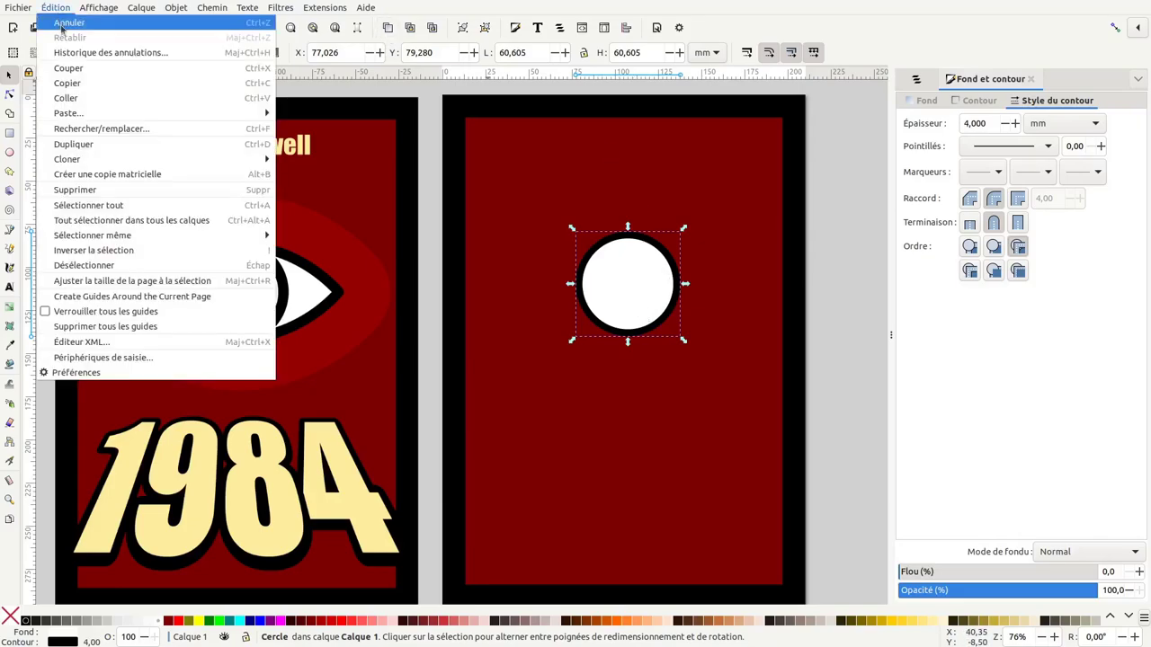
click(70, 144)
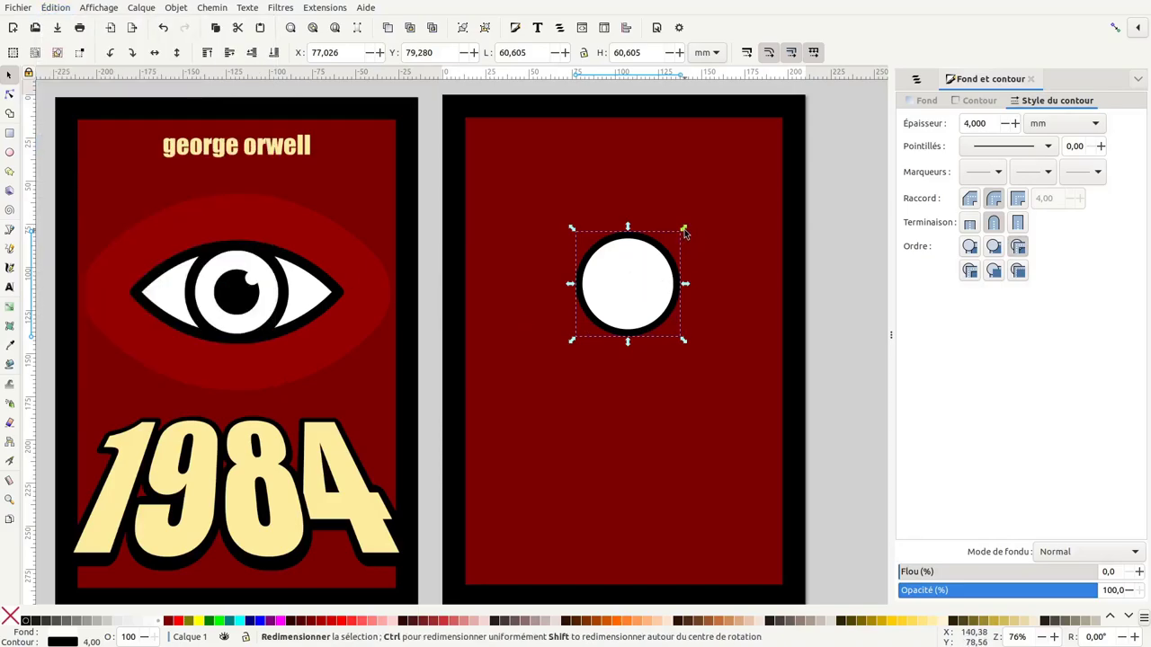
drag(684, 232, 660, 249)
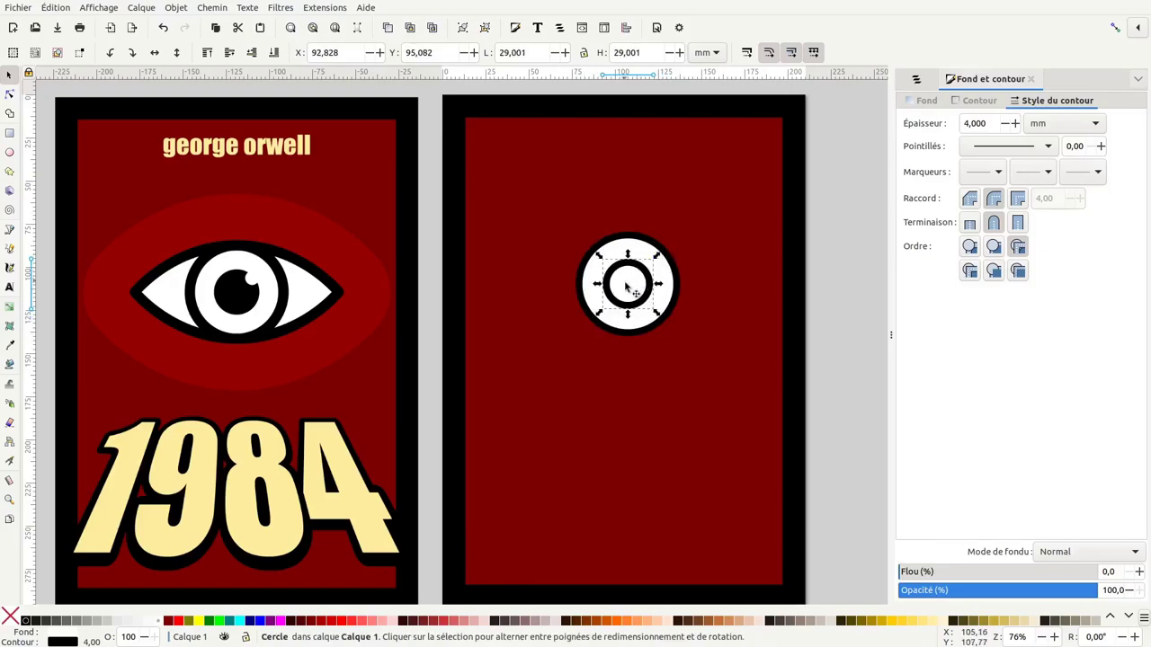
click(25, 620)
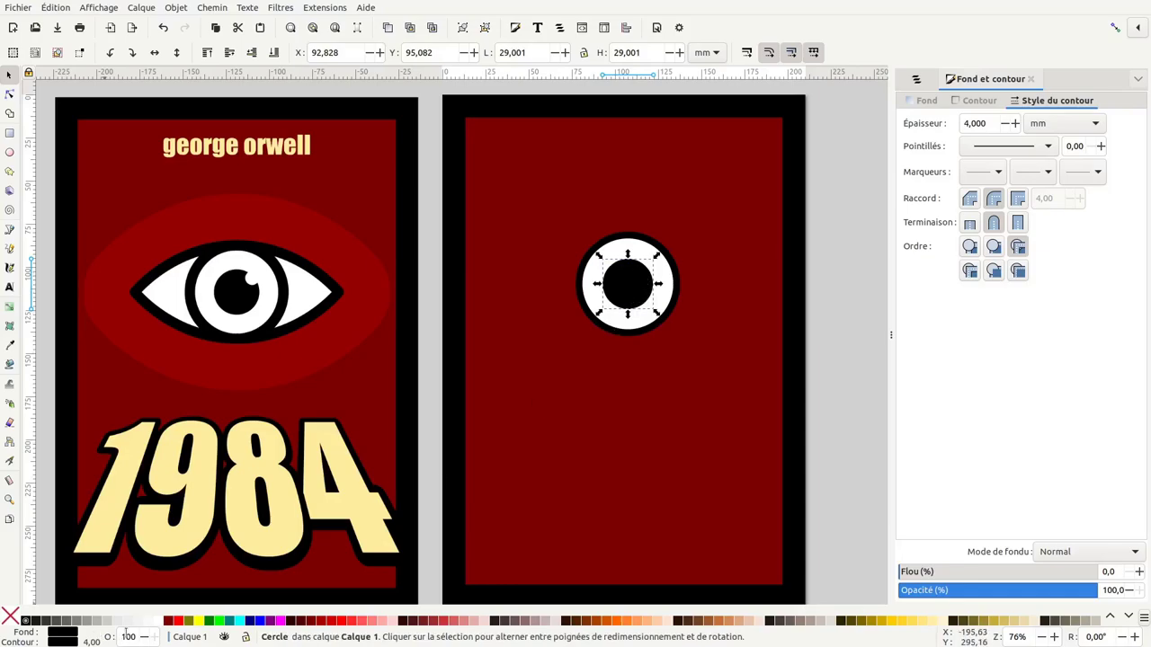
click(158, 622)
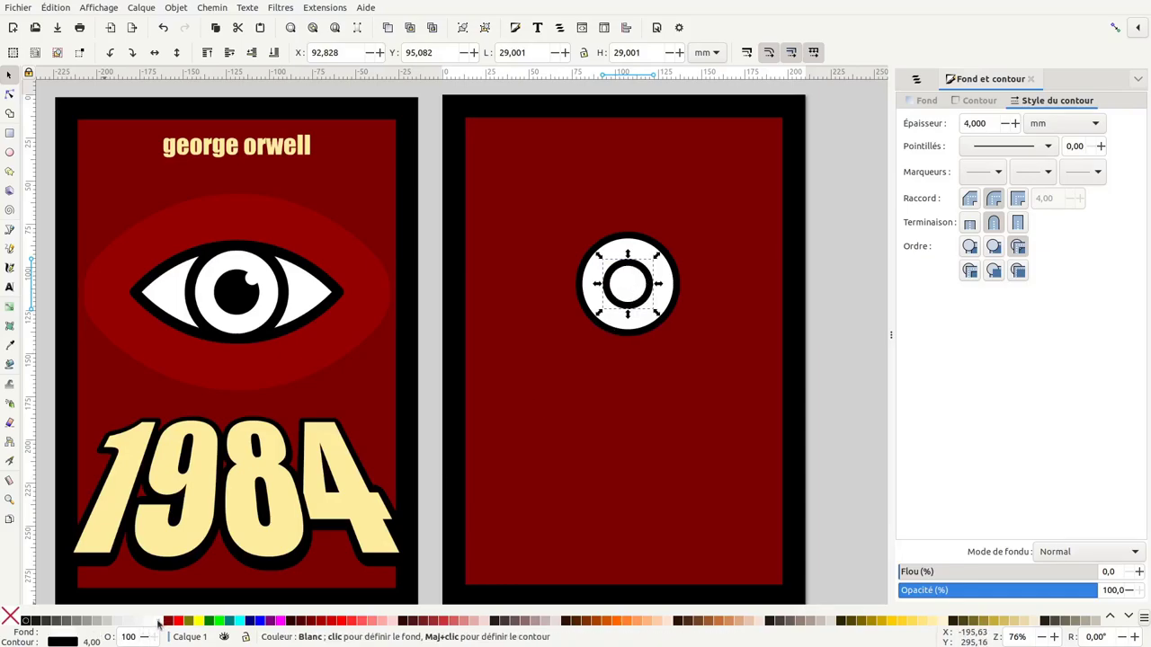
shift+click(13, 619)
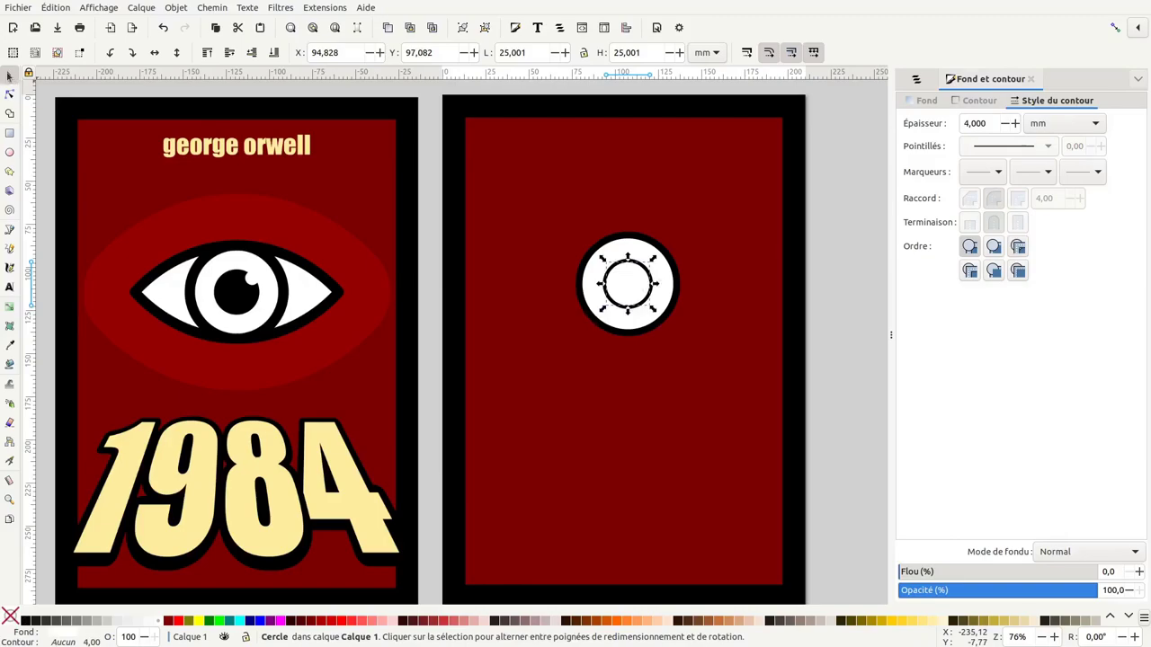
mouse_move(644, 276)
mouse_down()
mouse_move(661, 254)
mouse_move(651, 263)
mouse_up()
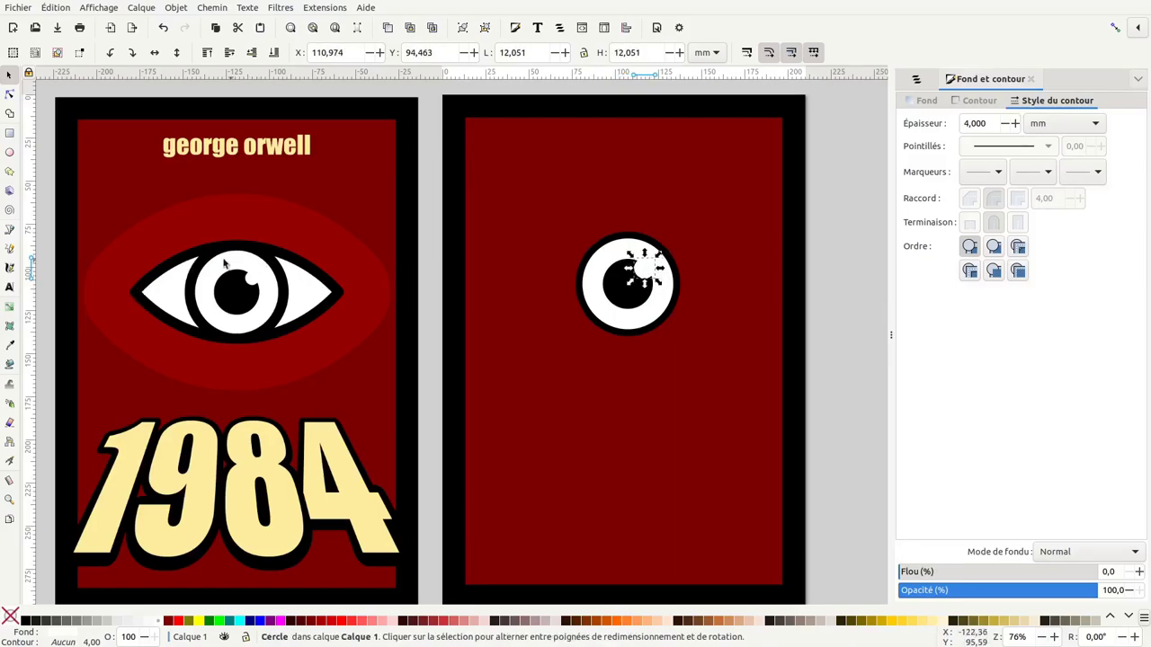
Raise the large white eye circle to the top of the stacking order
click(593, 302)
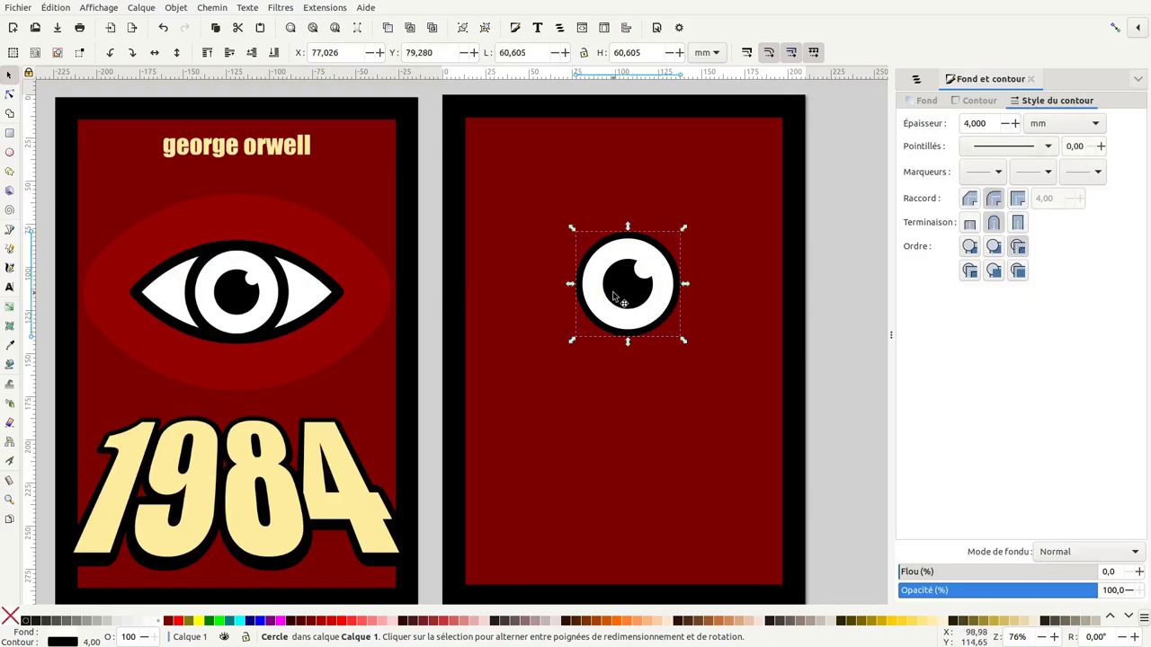
key(Home)
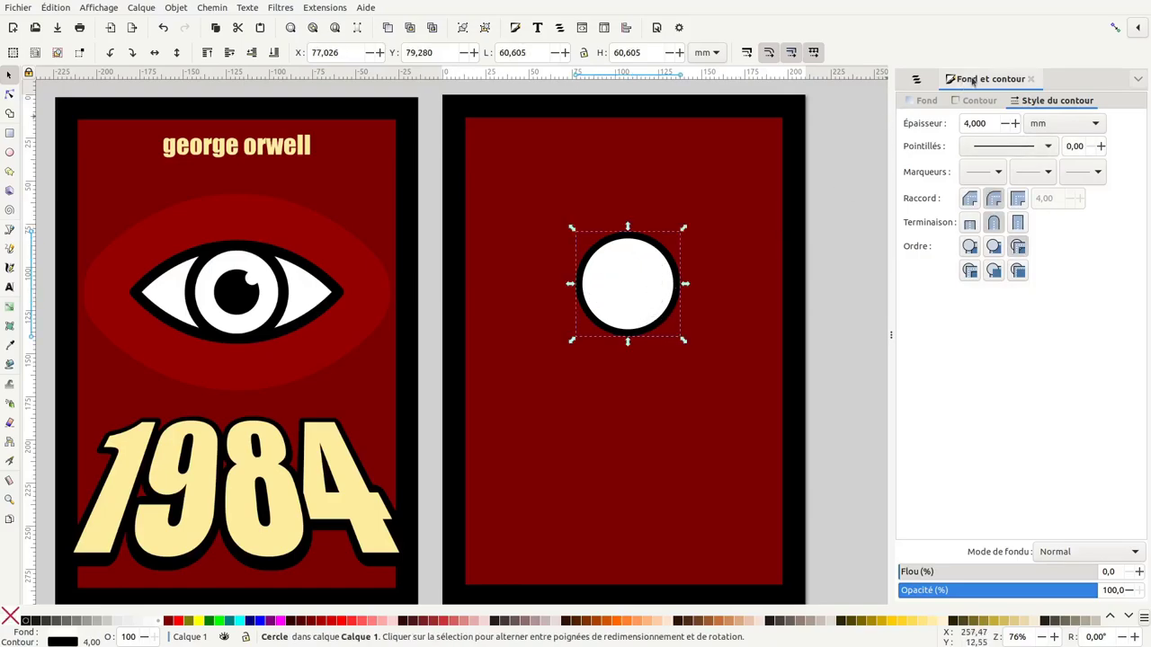
key(ctrl+shift+l)
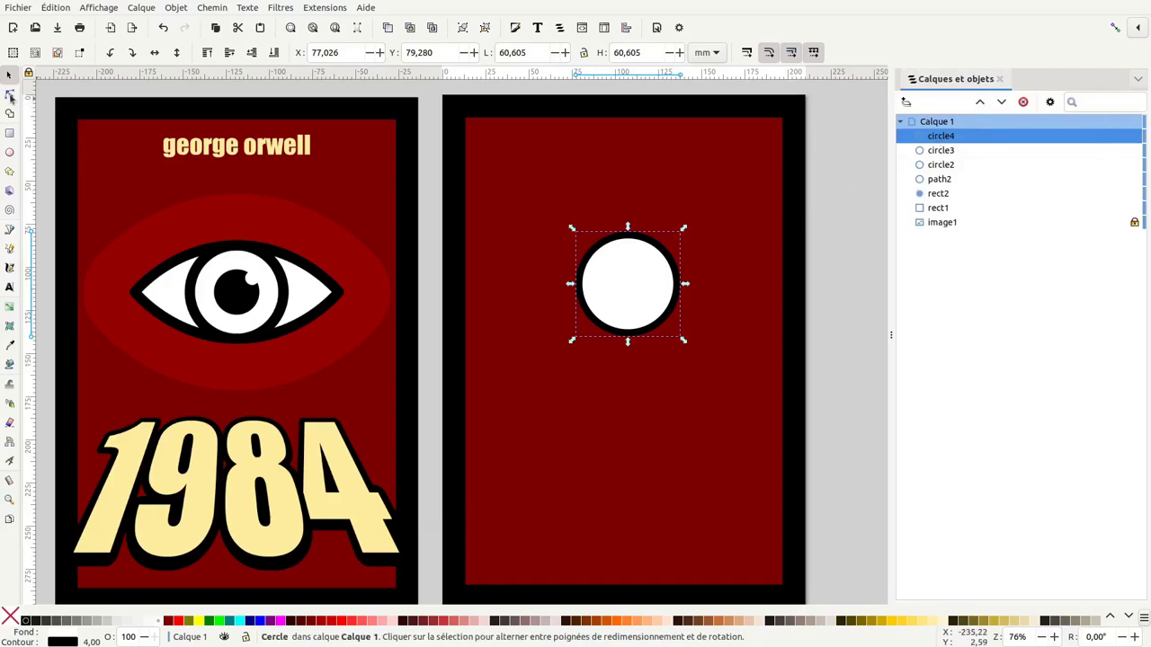
Convert the white circle into an editable path
click(10, 95)
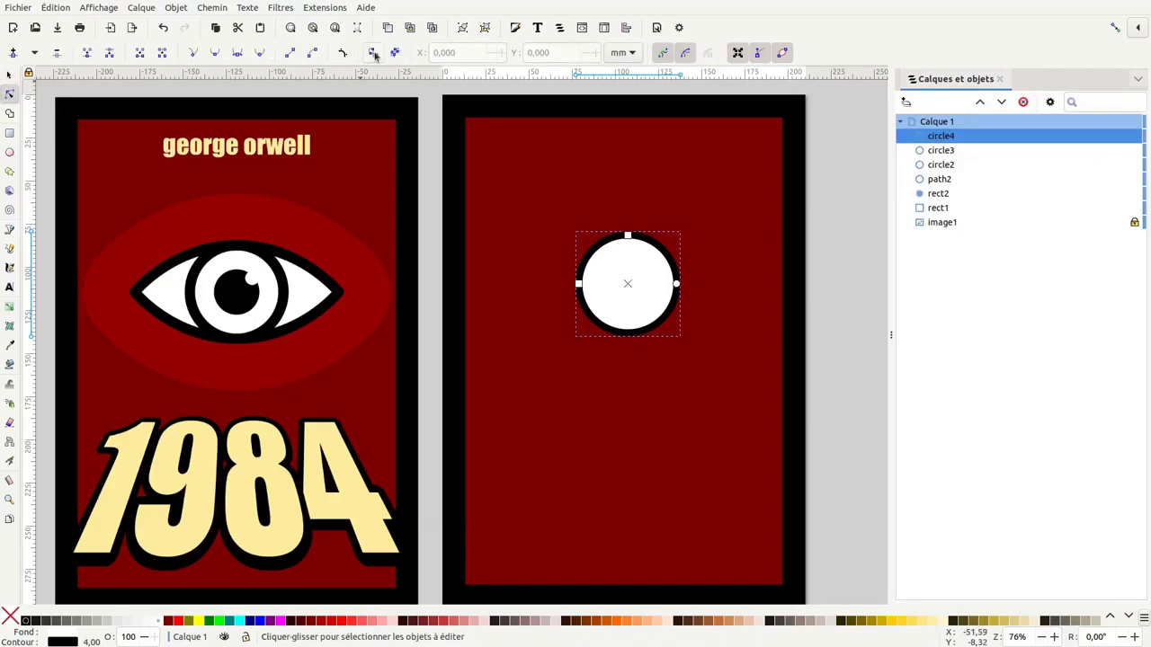
click(214, 10)
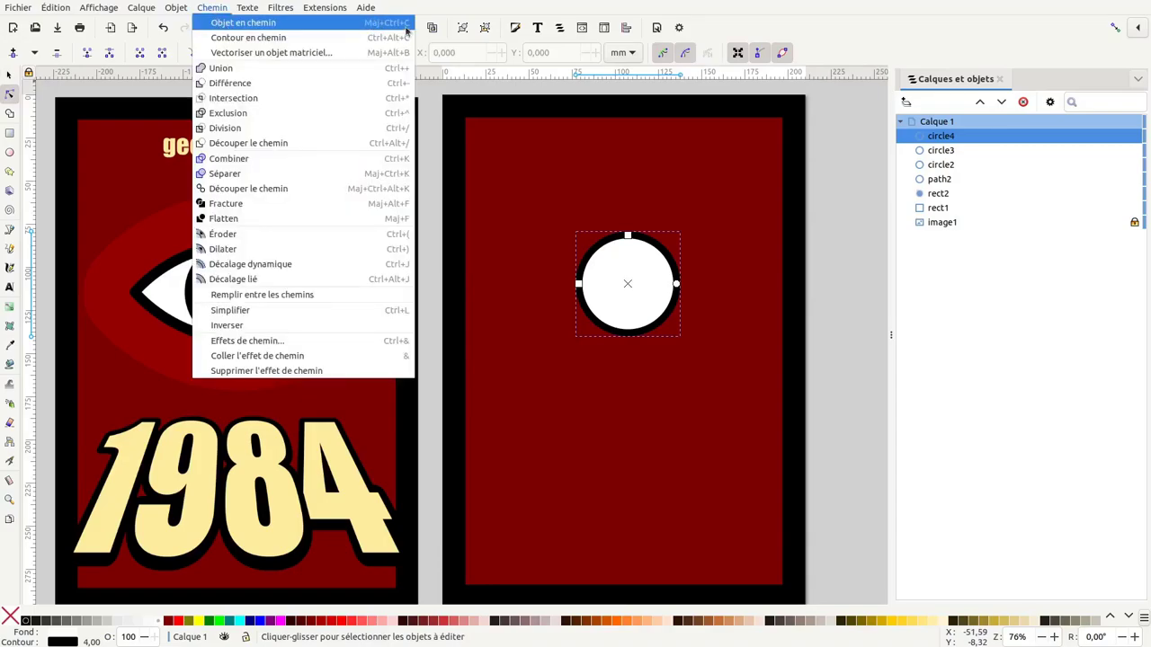
click(208, 19)
click(209, 22)
click(373, 54)
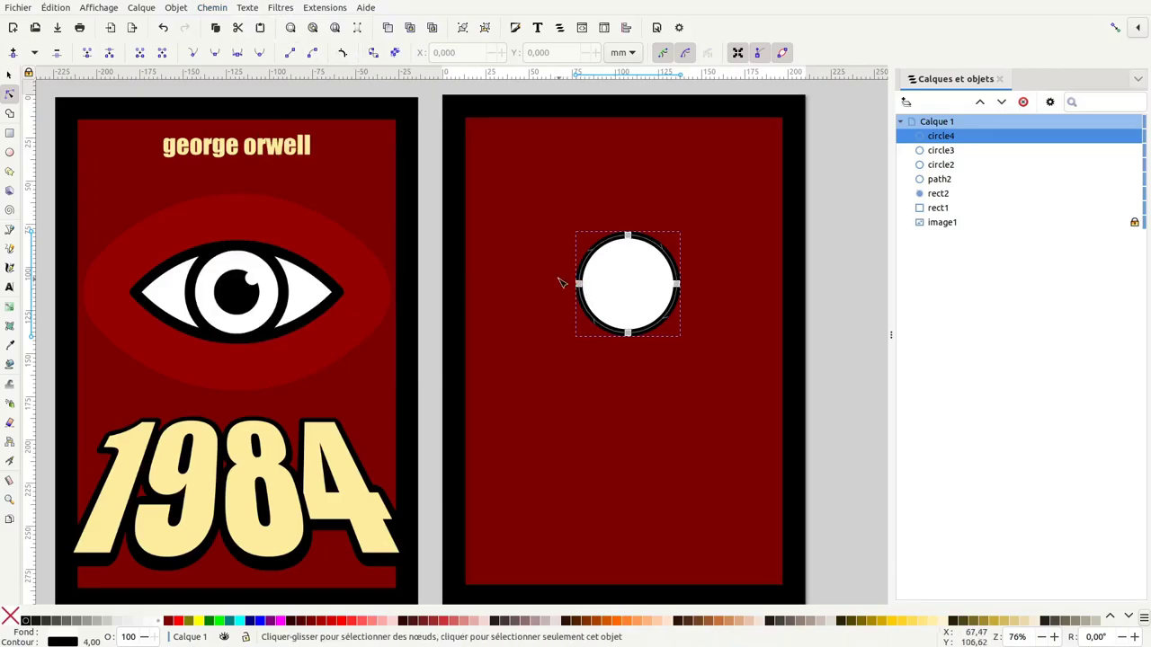
Make the circle's left and right nodes sharp cusp corners
drag(519, 281, 712, 304)
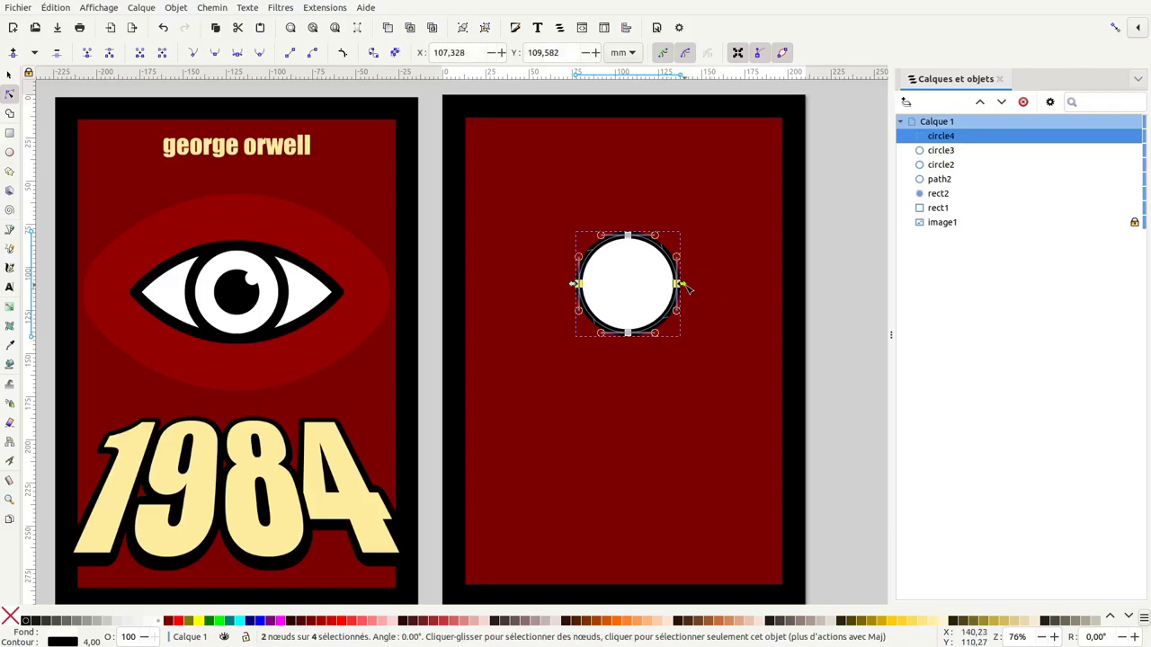
drag(689, 286, 725, 285)
key(ctrl+z)
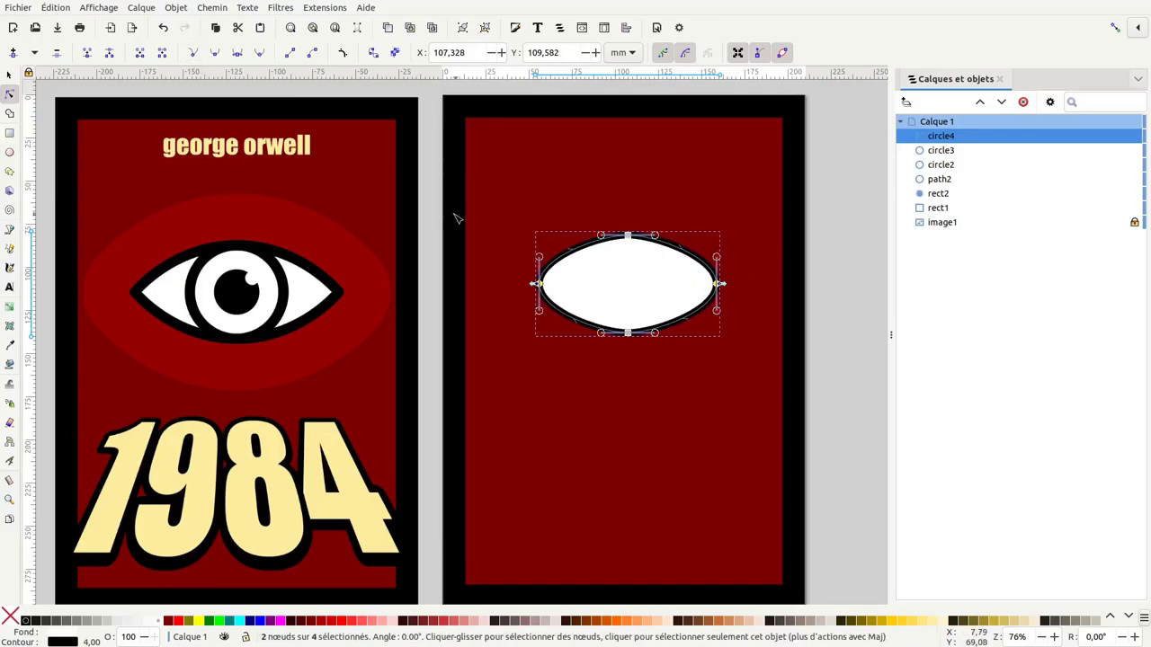
click(194, 52)
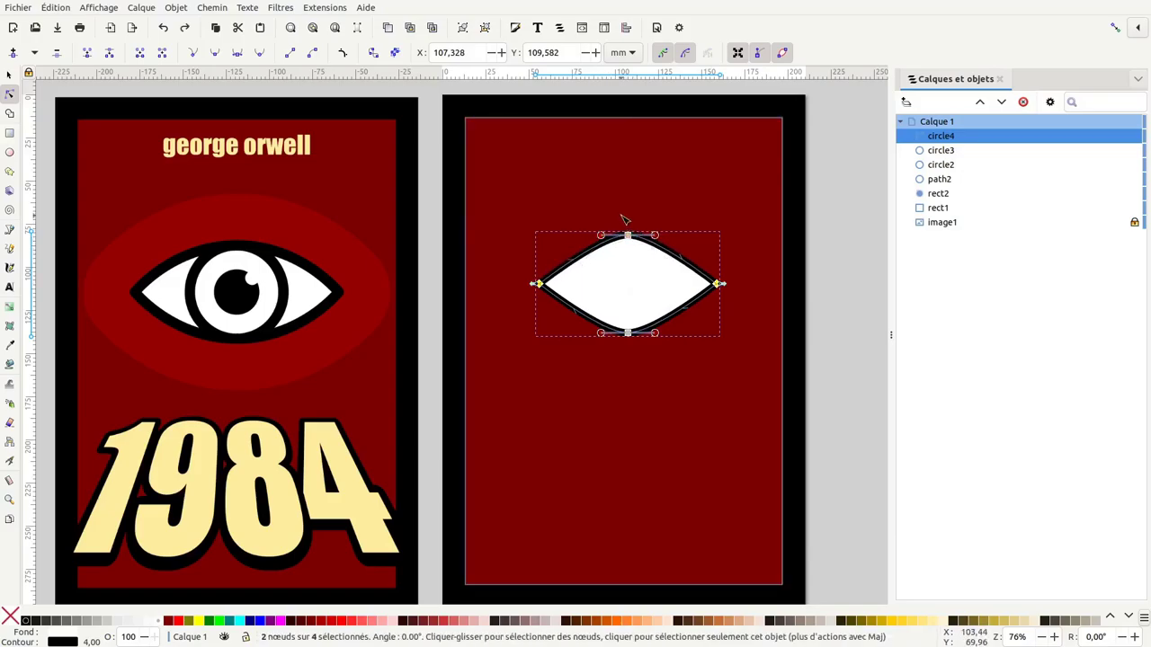
Make the top and bottom nodes symmetric and widen their handles into gentle curves
drag(616, 207, 648, 369)
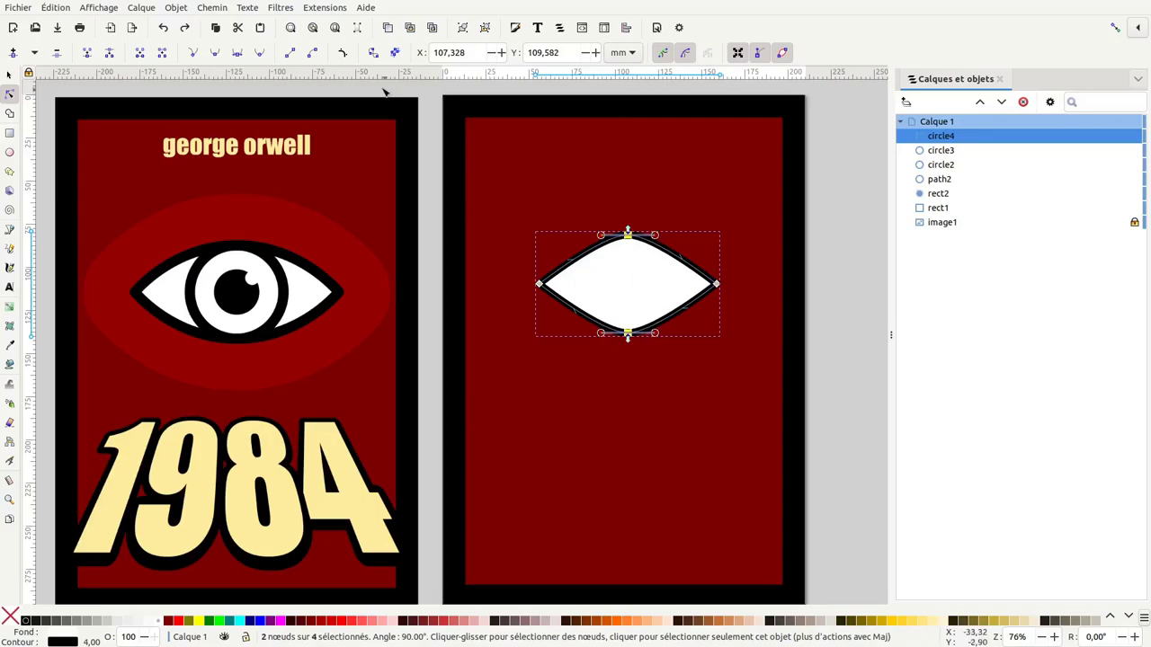
click(239, 54)
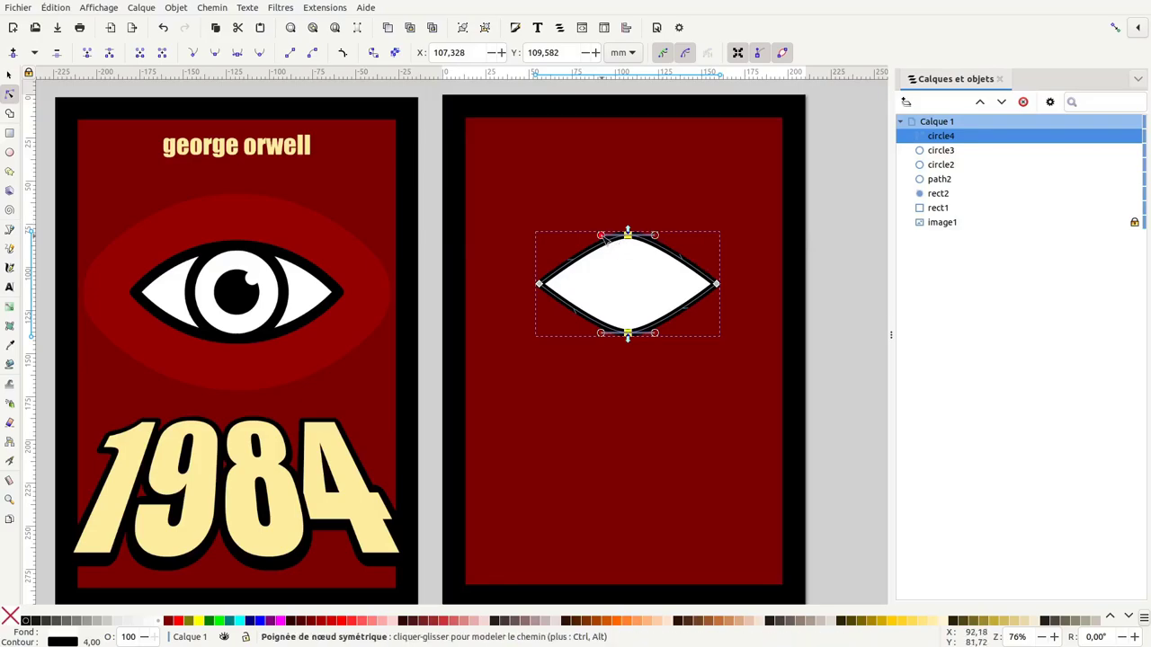
drag(601, 236, 595, 235)
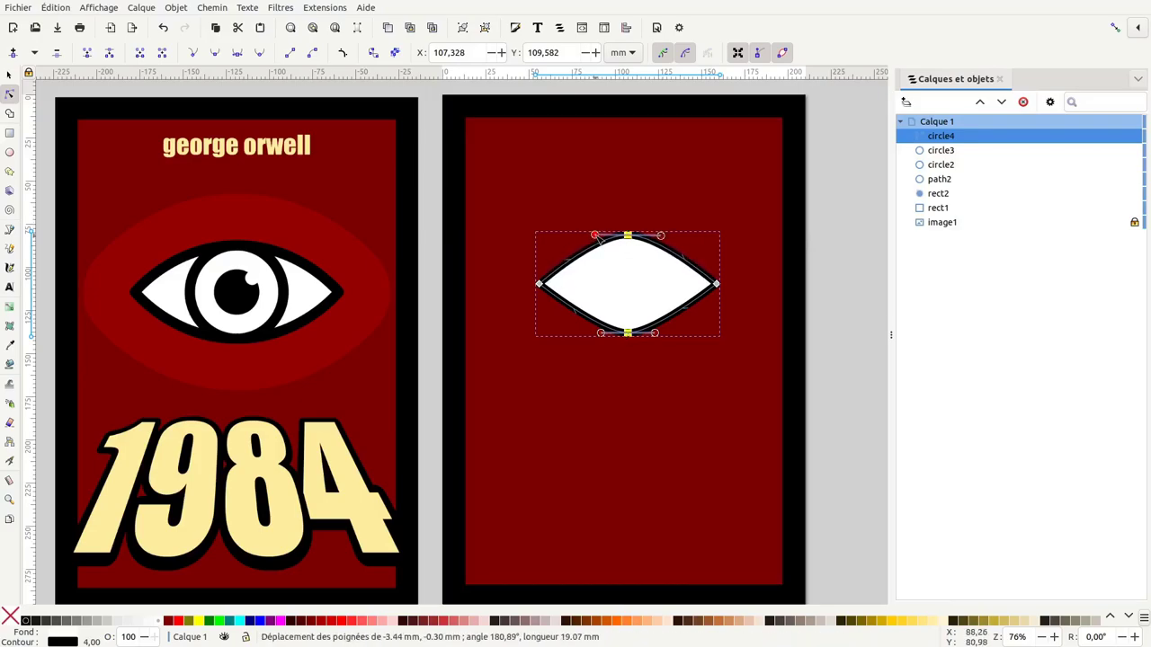
drag(595, 235, 583, 234)
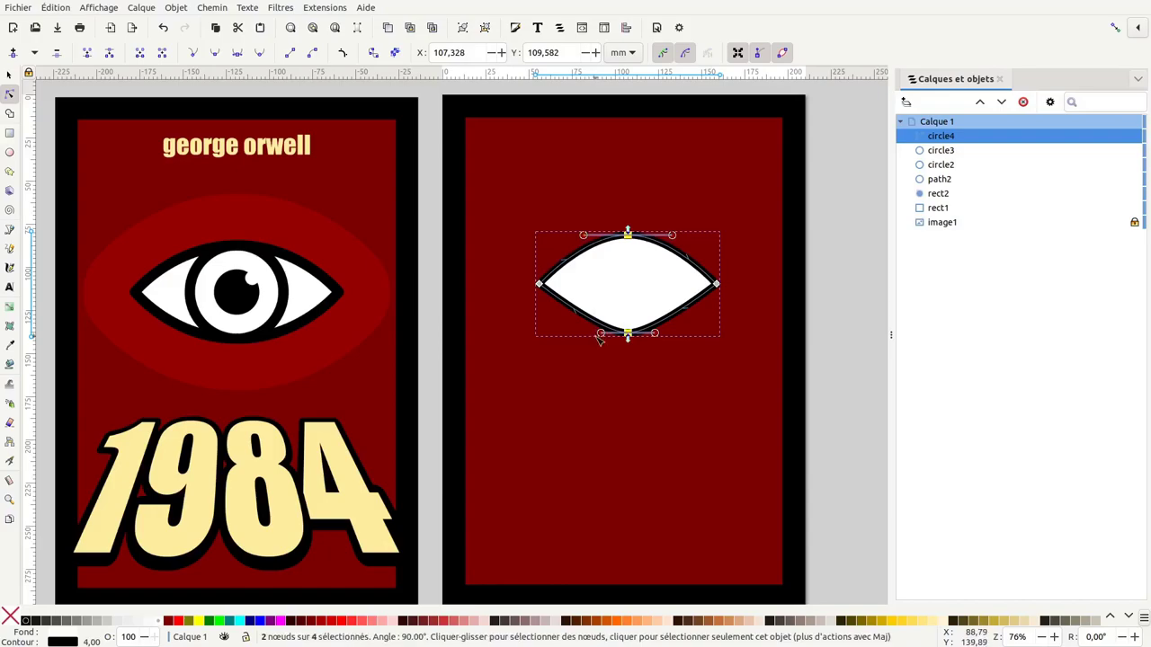
drag(601, 334, 579, 334)
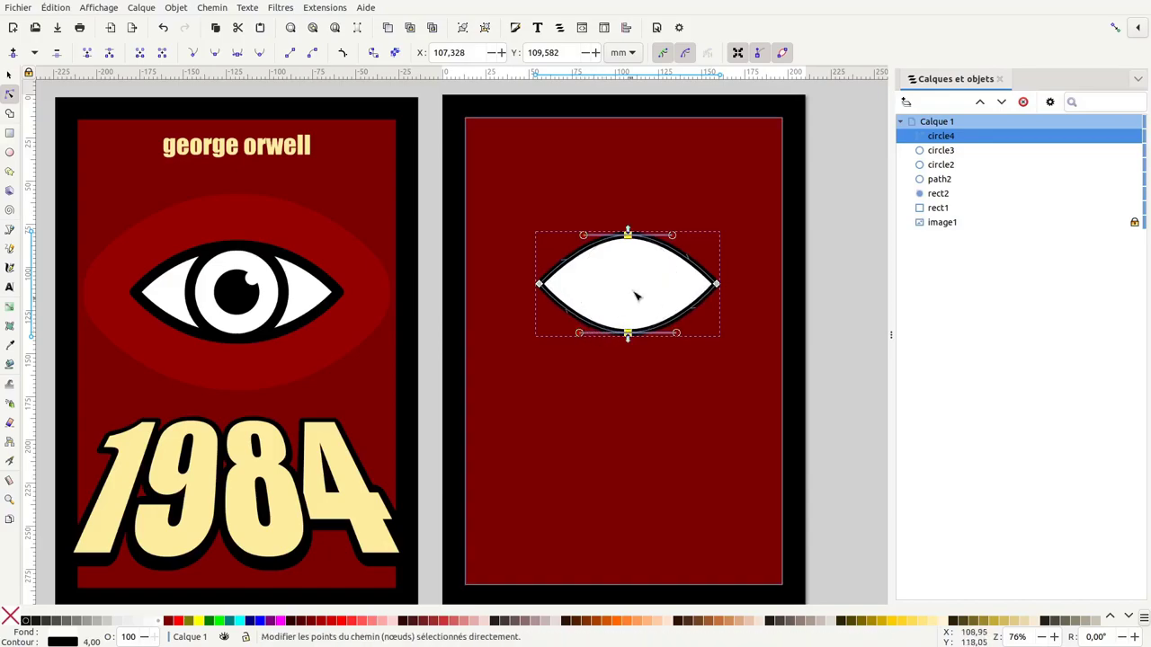
mouse_move(1007, 135)
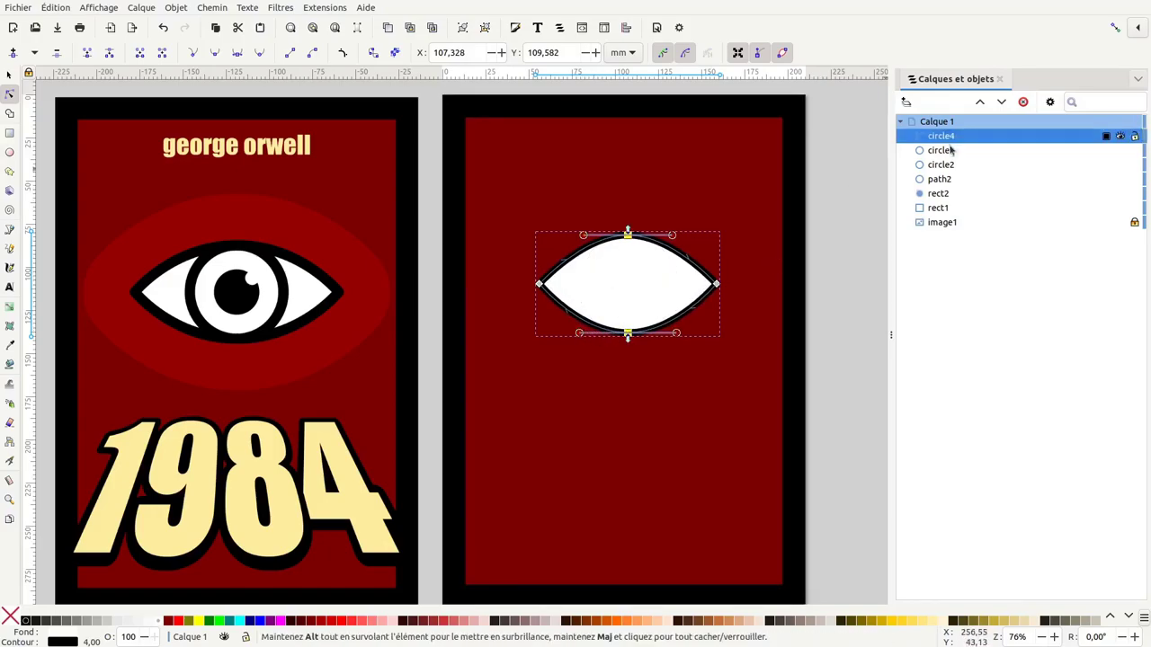
Move circle4 below path2 in the stacking order and stretch it to about 117% width
drag(952, 150, 982, 190)
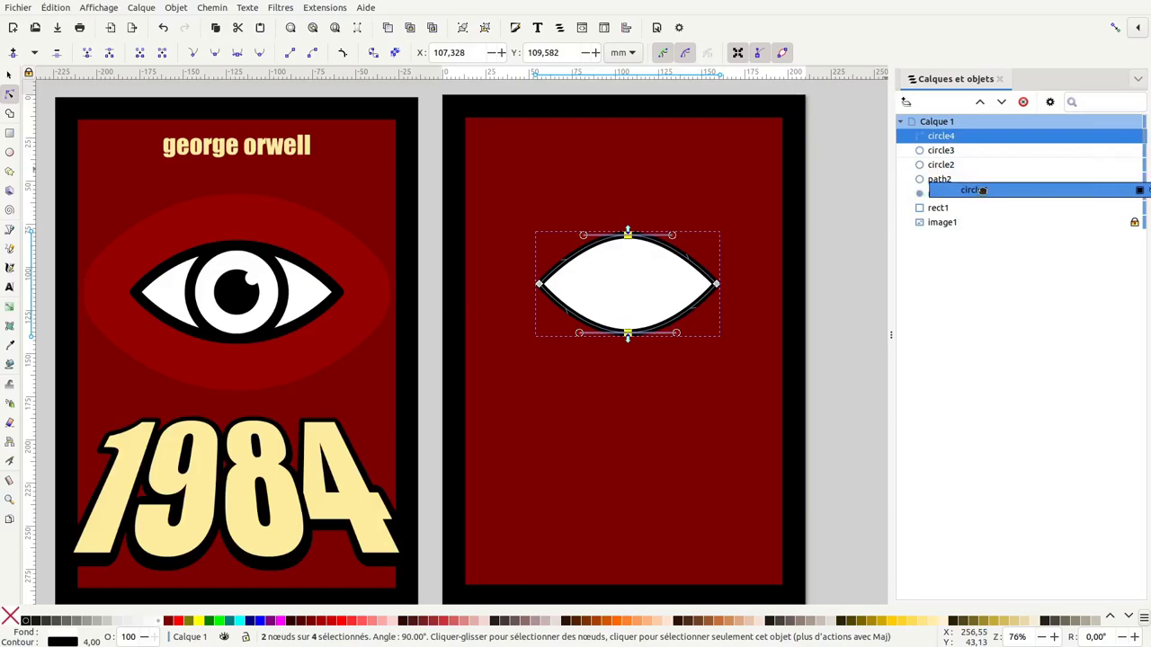
mouse_move(983, 190)
mouse_down()
mouse_move(980, 169)
mouse_move(976, 200)
mouse_move(1000, 190)
mouse_up()
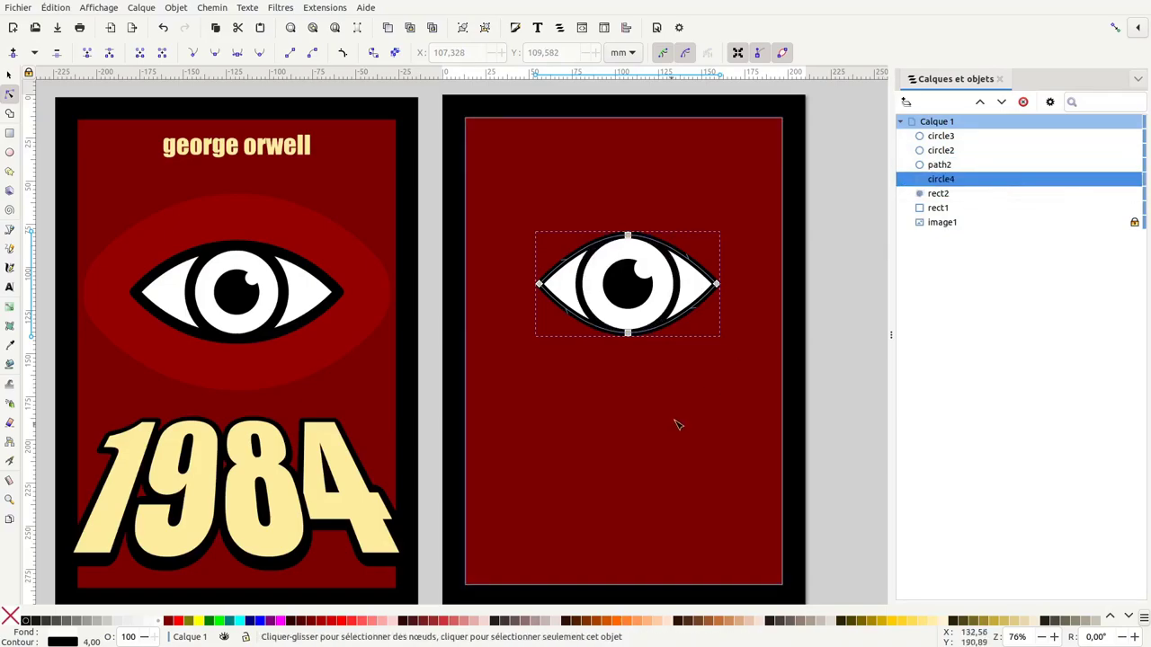
click(823, 254)
click(712, 289)
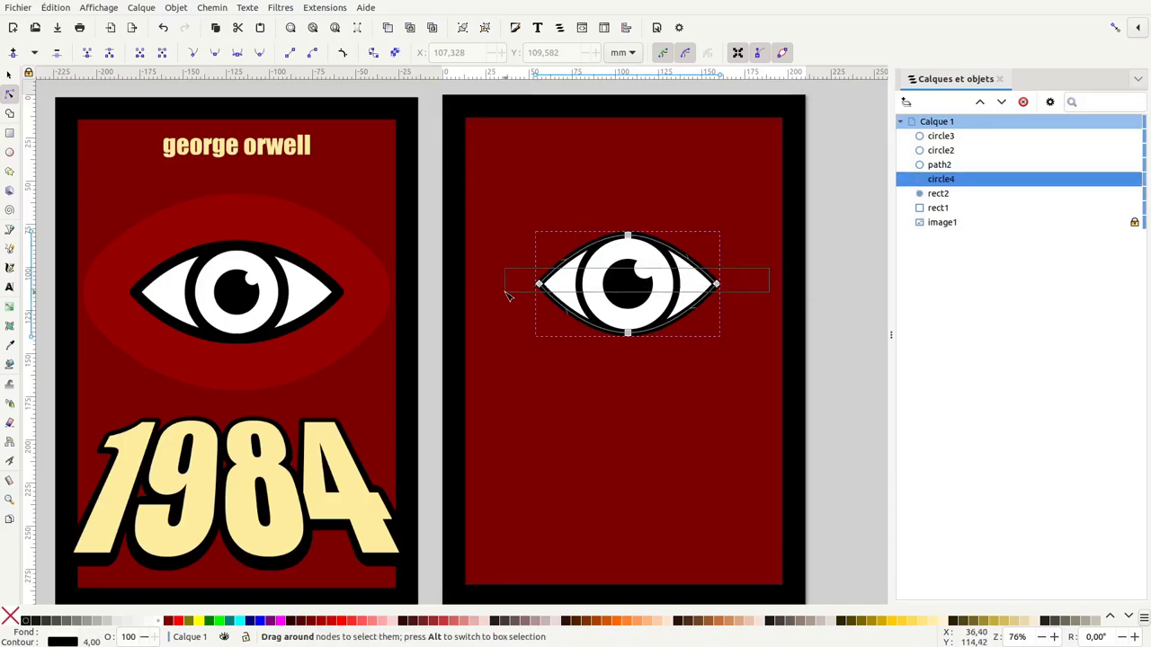
drag(709, 293, 508, 291)
drag(728, 286, 748, 290)
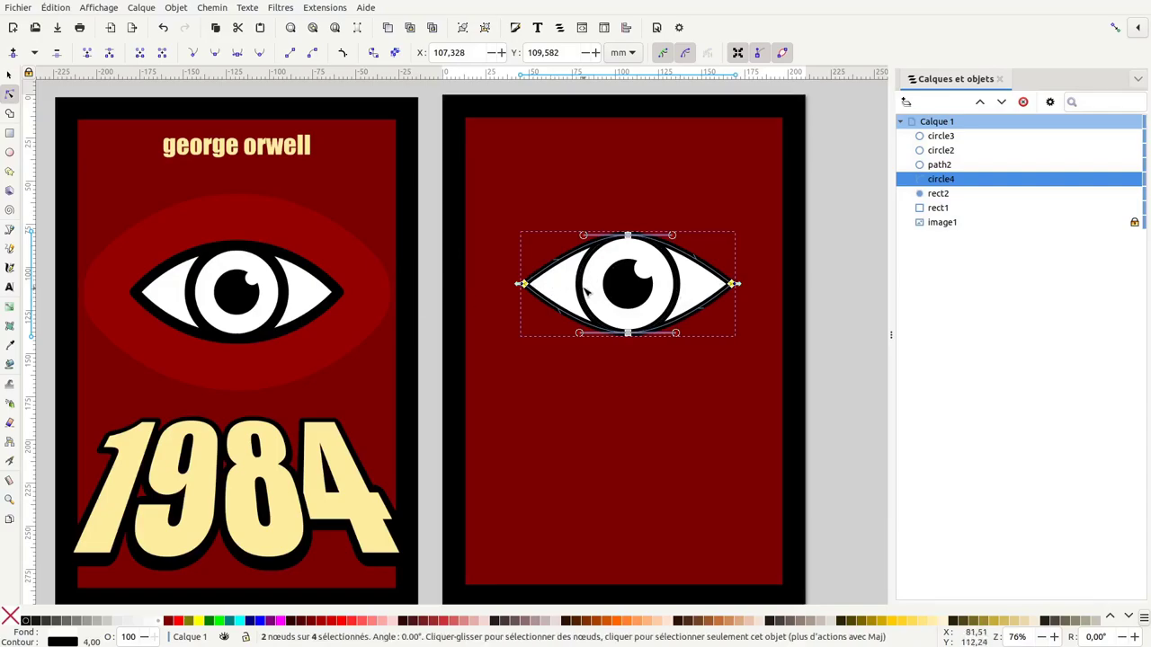
Set the stroke width of the eye outline and iris to 6 mm
shift+click(589, 287)
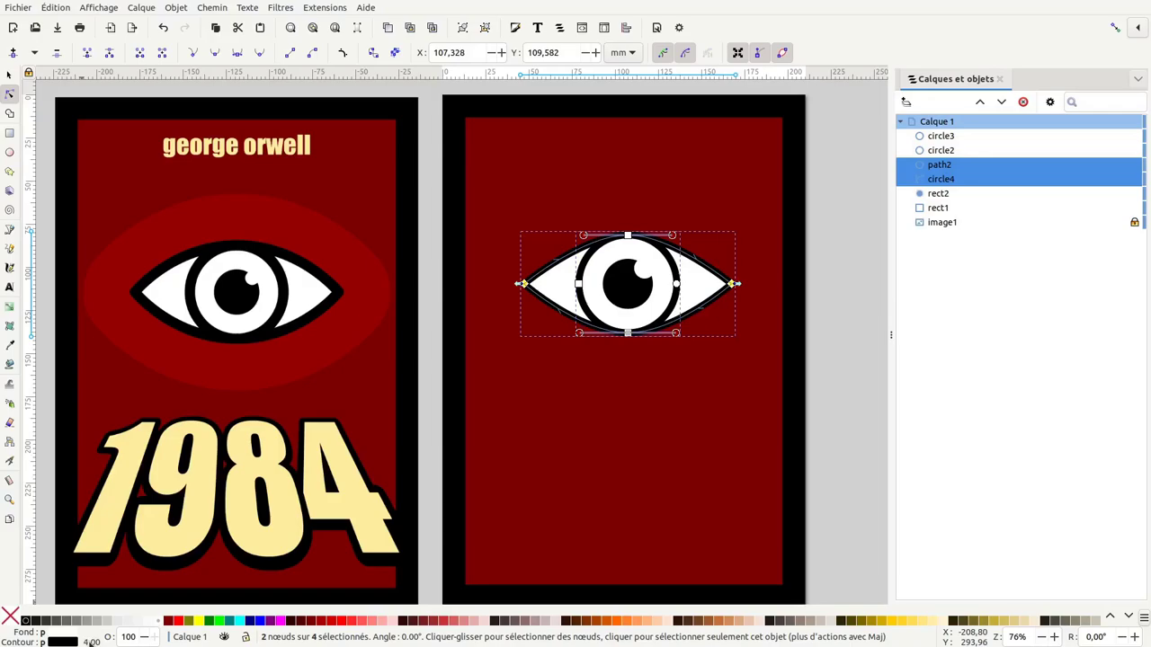
drag(94, 642, 89, 642)
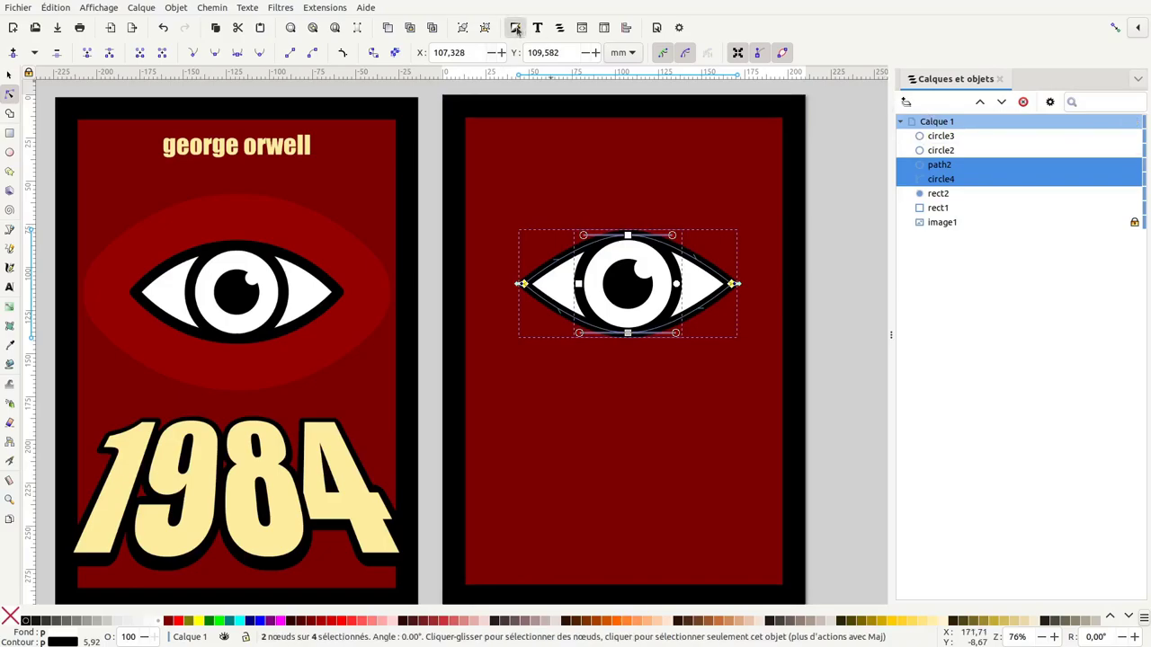
key(ctrl+shift+f)
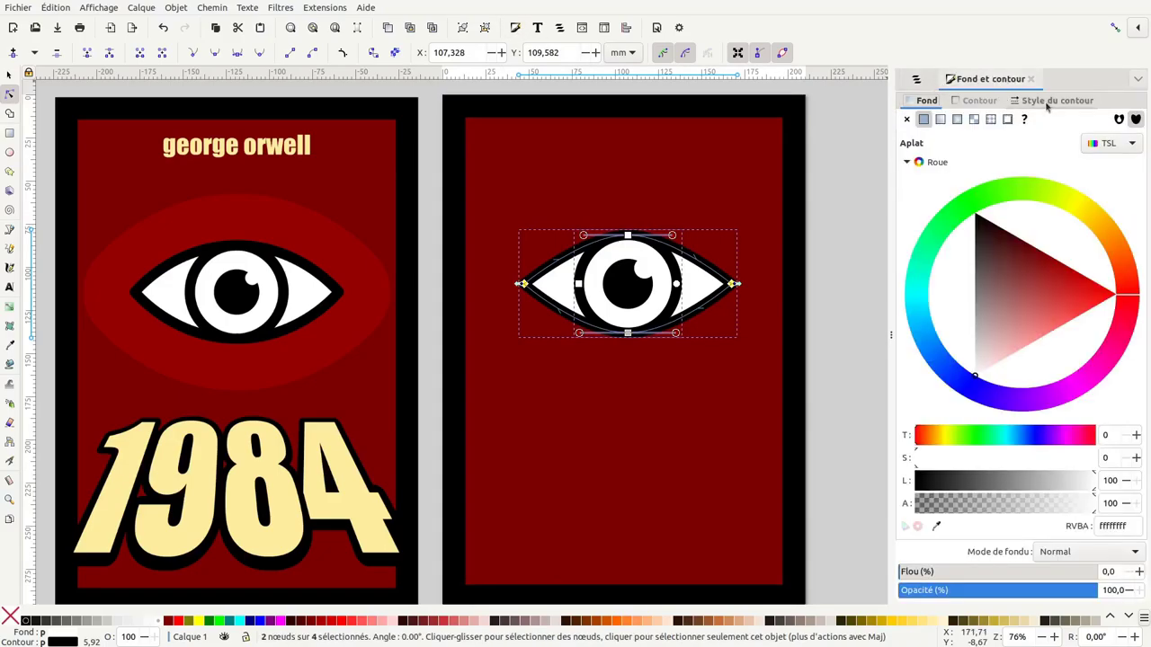
click(1046, 102)
click(1015, 123)
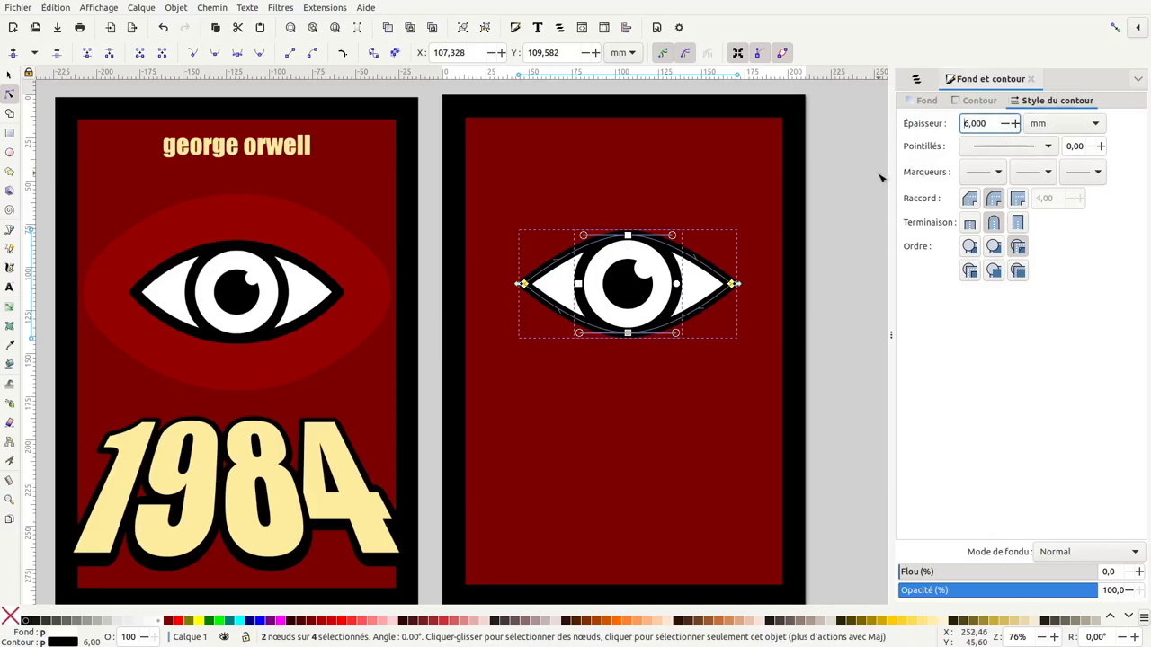
scroll(830, 231, down, 1)
click(821, 224)
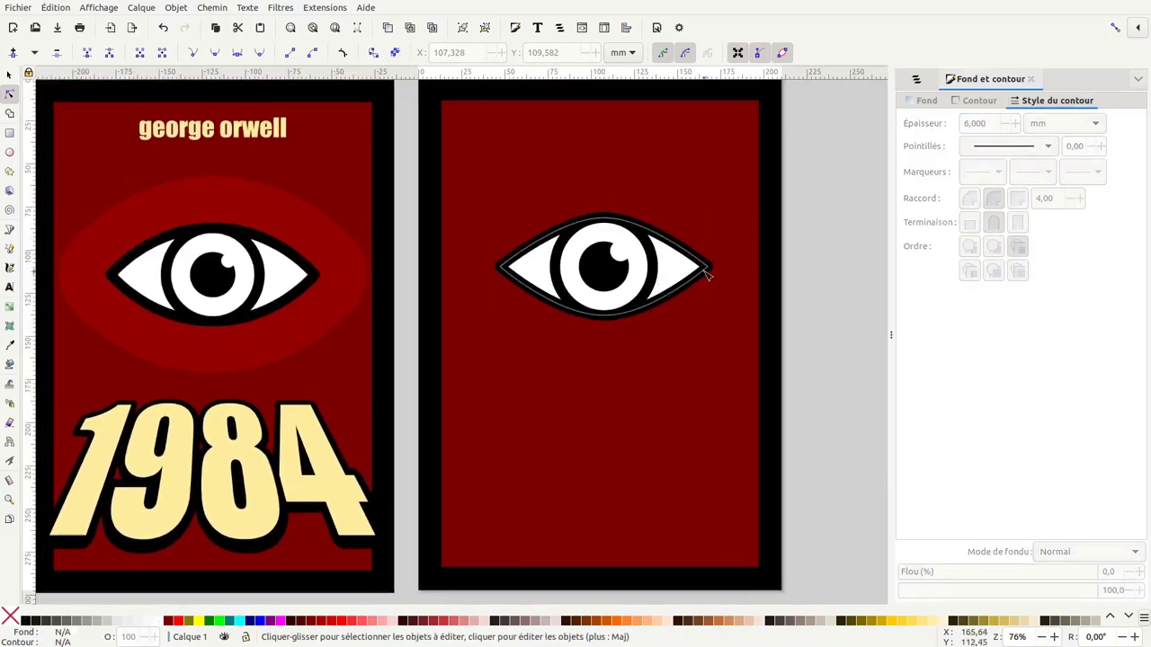
click(504, 258)
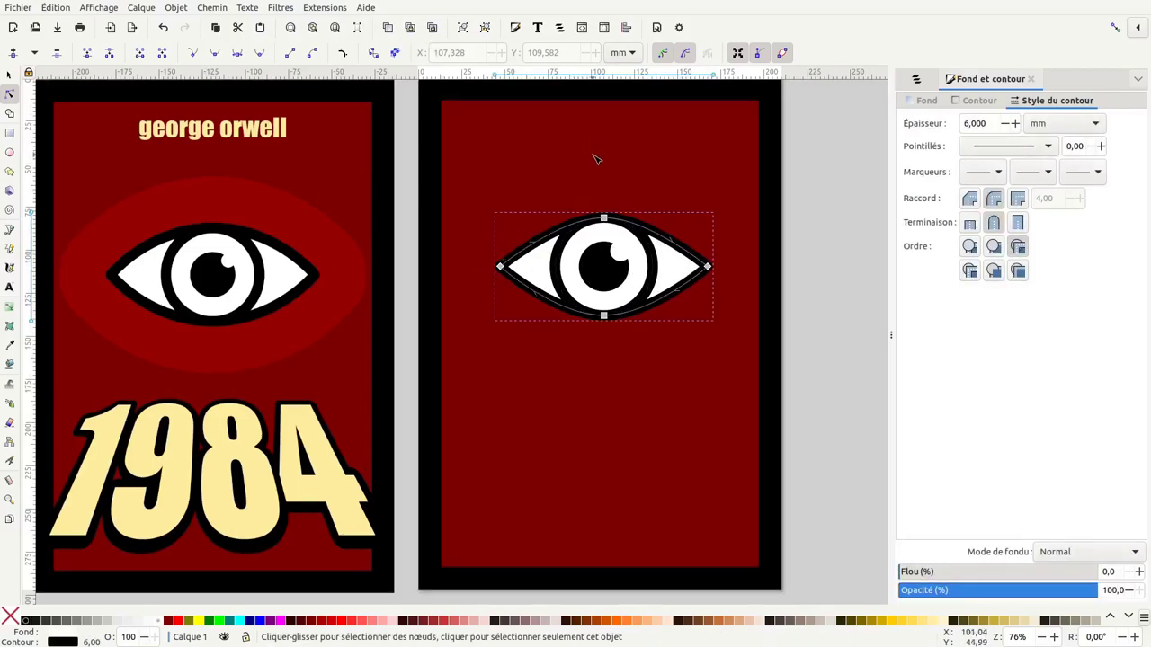
Duplicate the eye outline and fill the copy with dark red picked from the canvas
key(Home)
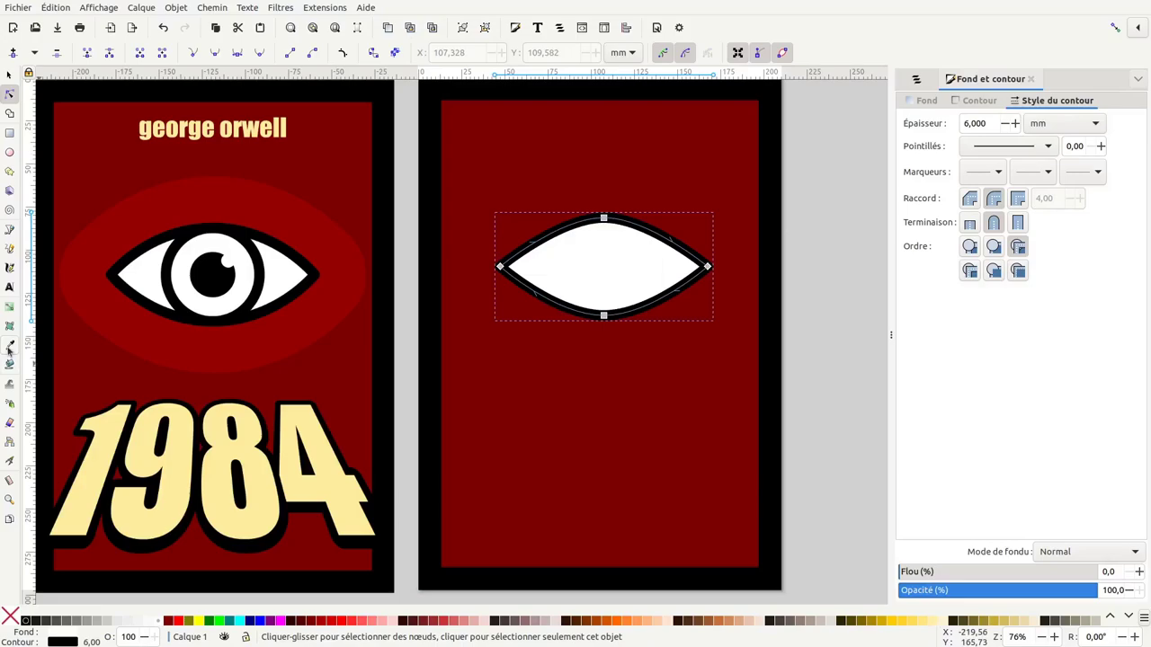
click(9, 347)
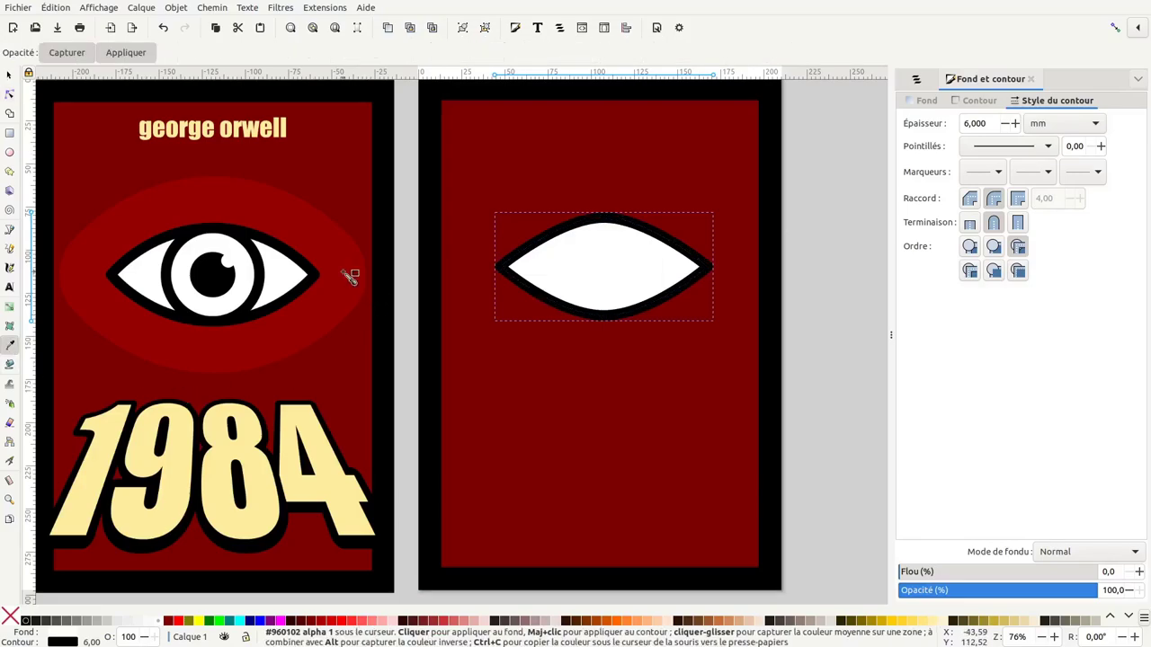
click(347, 279)
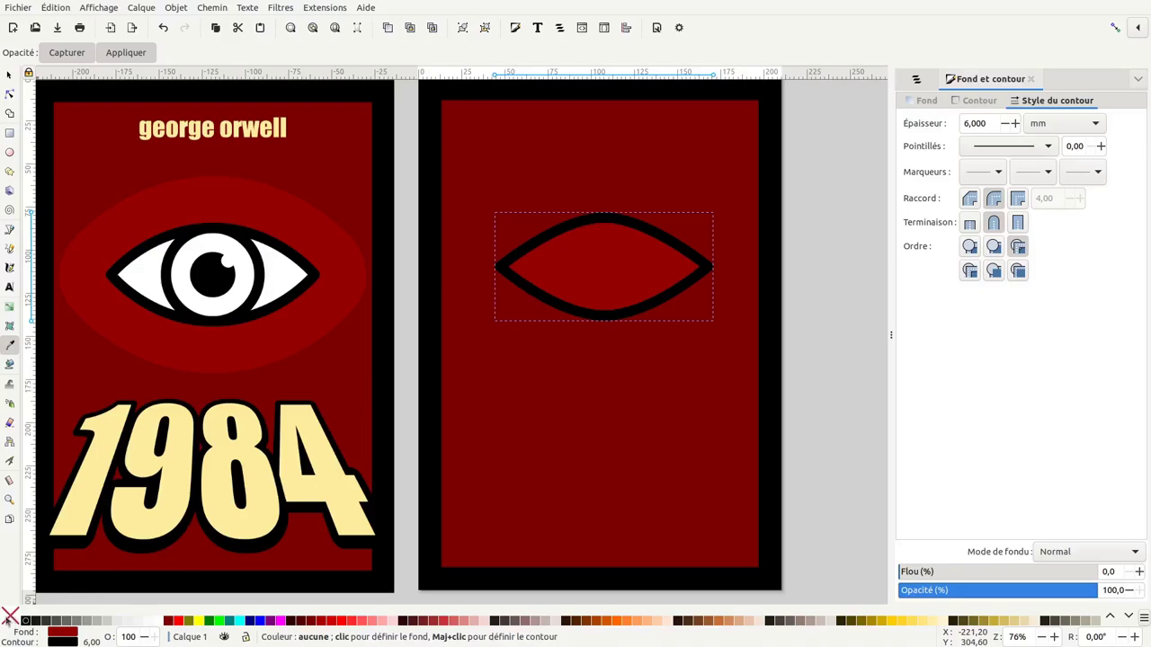
Make the copy a dynamic offset and enlarge it into a roughly 178 × 115 mm halo
click(212, 8)
click(252, 264)
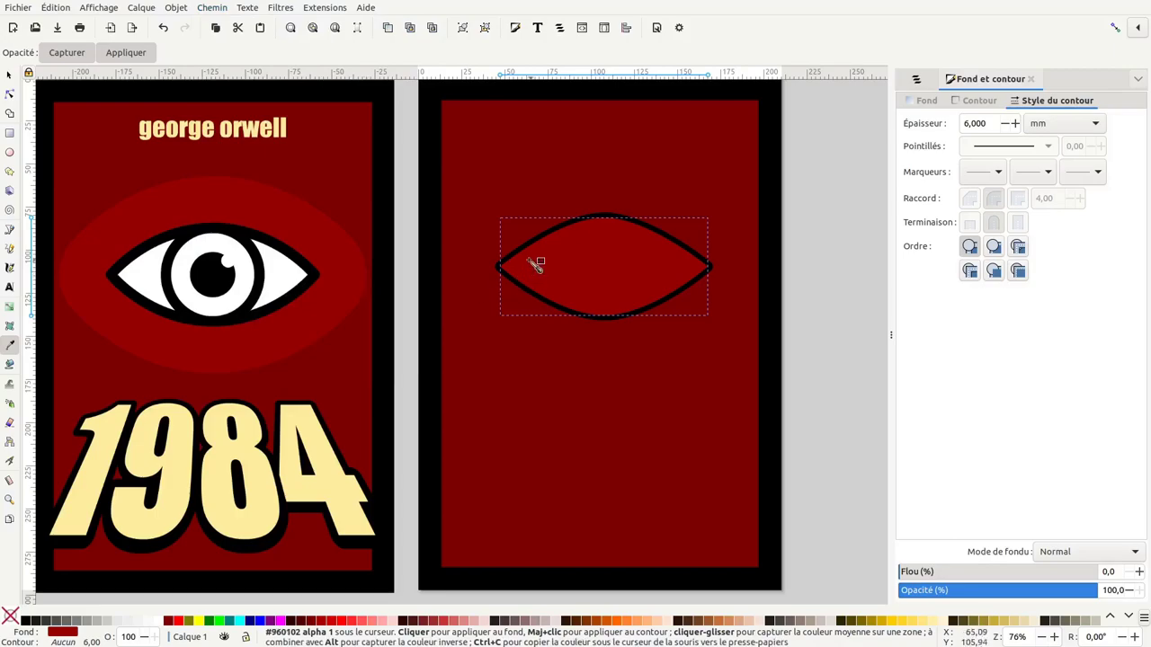
click(212, 8)
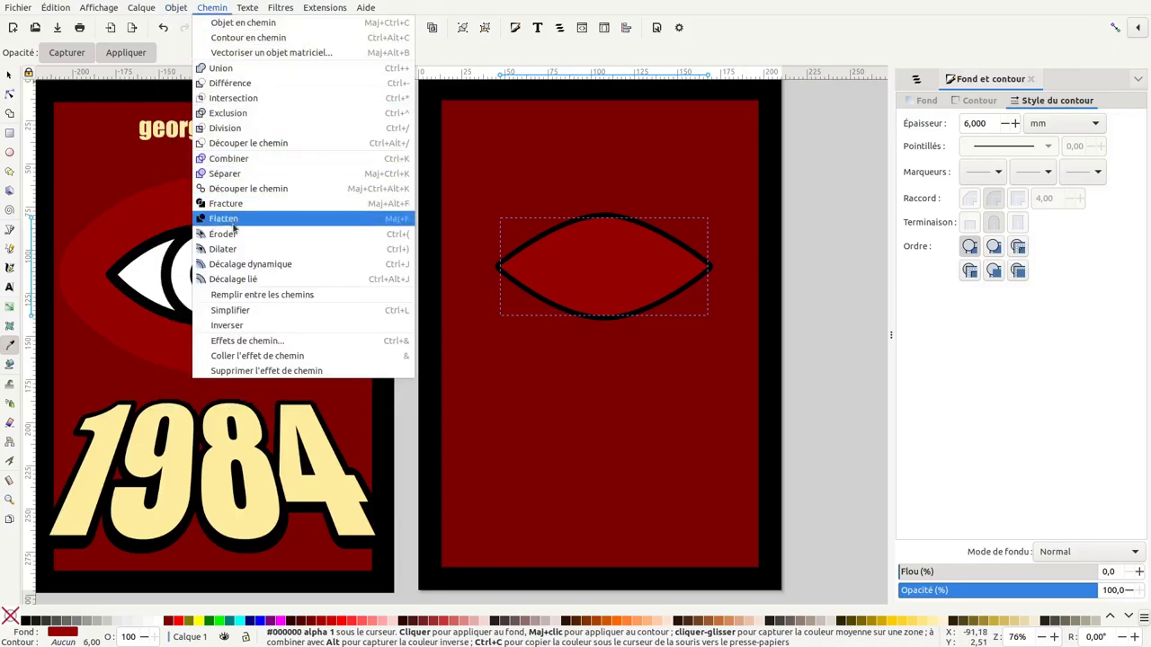
click(244, 257)
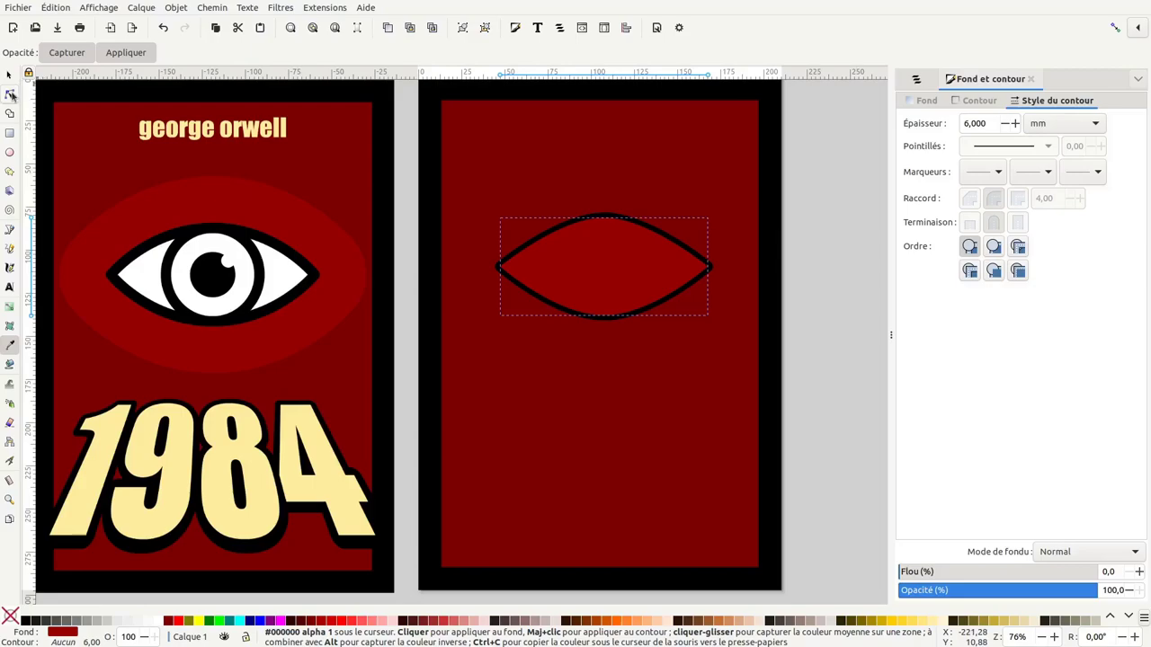
click(10, 94)
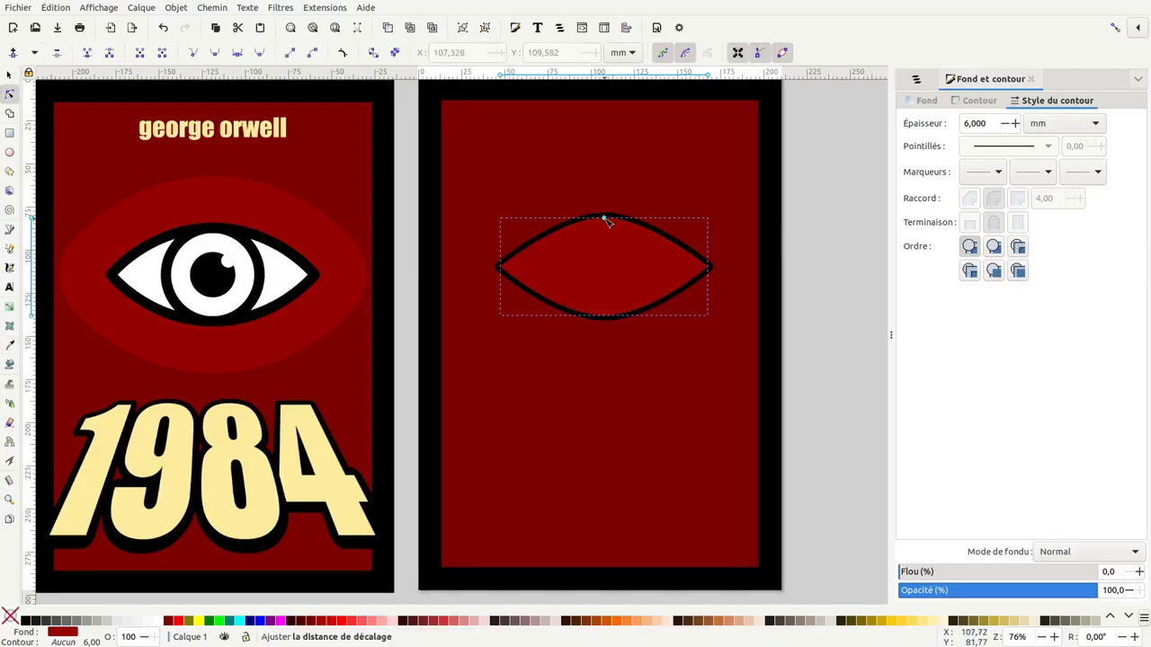
drag(607, 221, 616, 168)
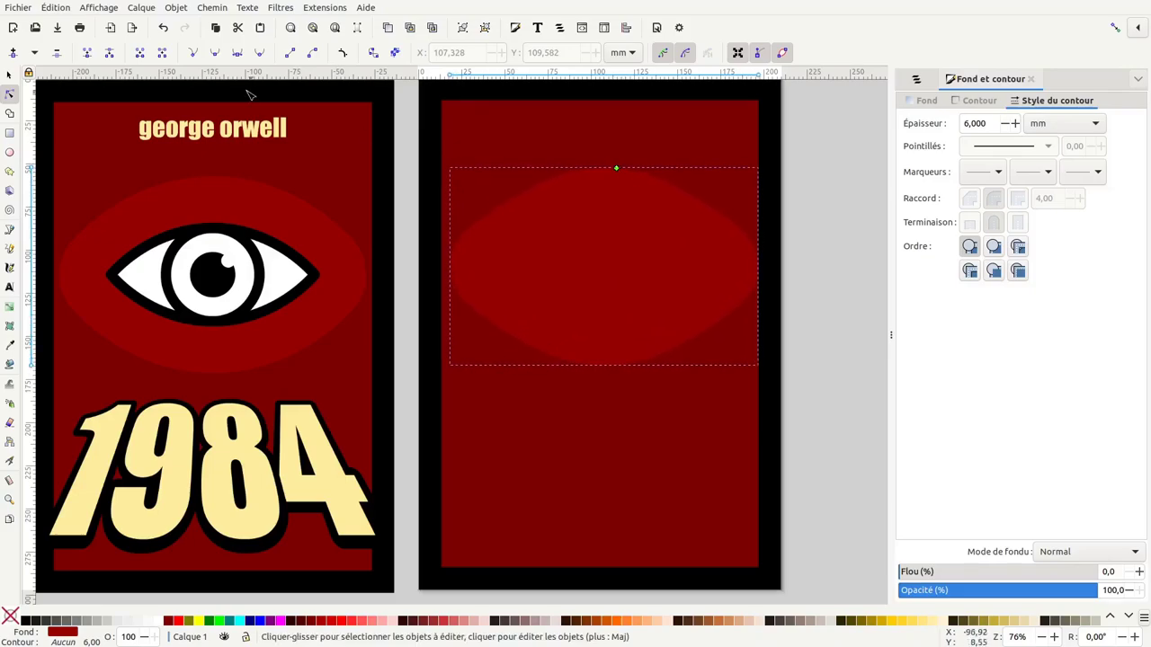
click(9, 76)
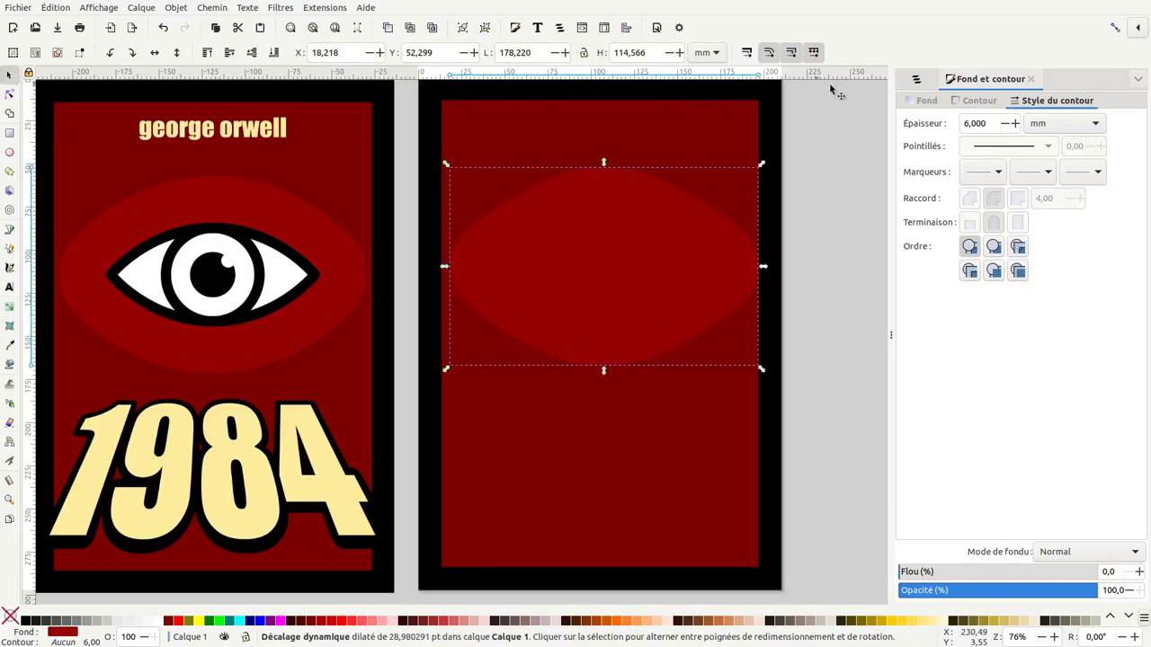
Move the halo path4 below the eye parts, just above the page background
click(917, 79)
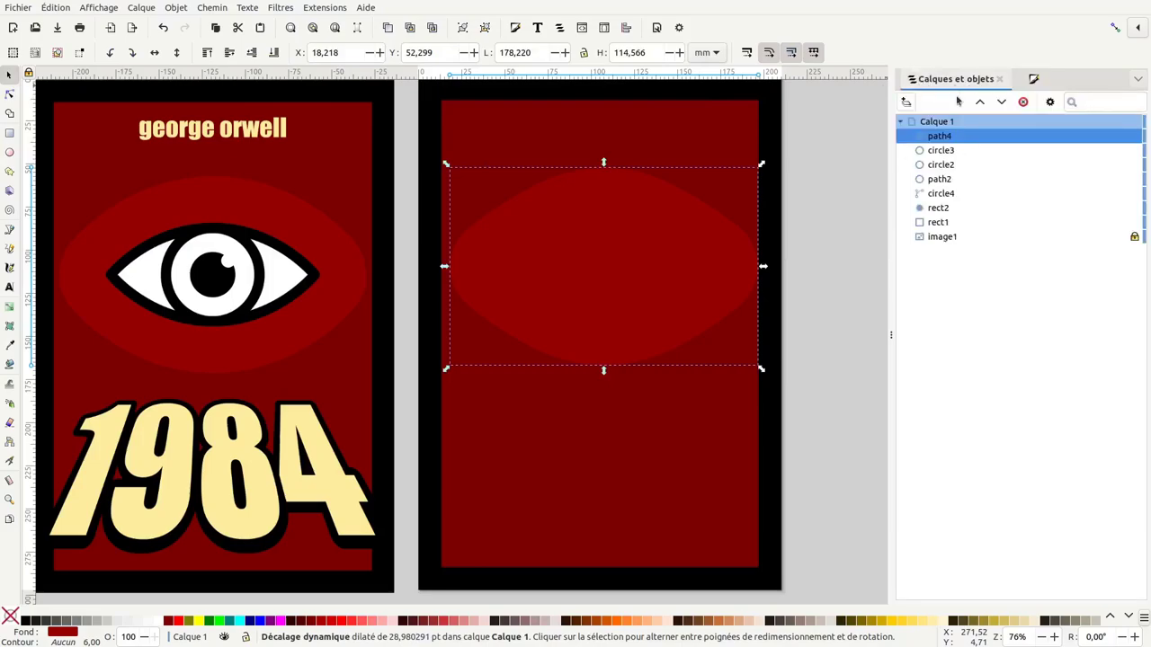
mouse_move(939, 136)
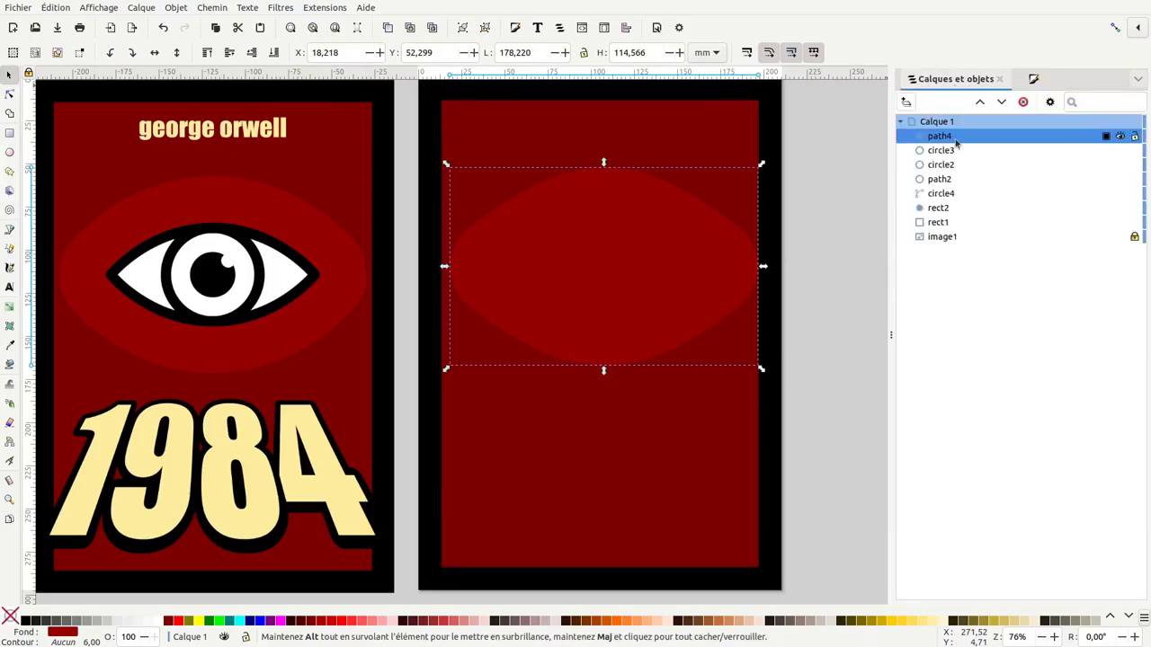
mouse_move(958, 137)
mouse_down()
mouse_move(991, 136)
mouse_move(1018, 103)
mouse_up()
click(1002, 102)
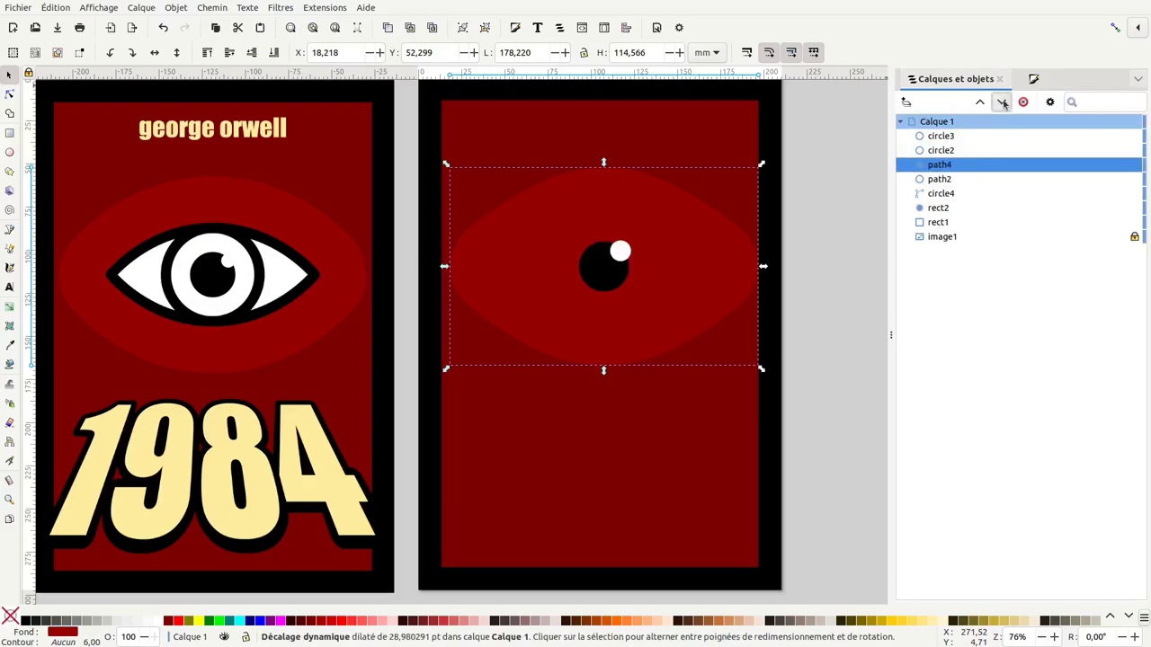
click(1002, 102)
click(1001, 103)
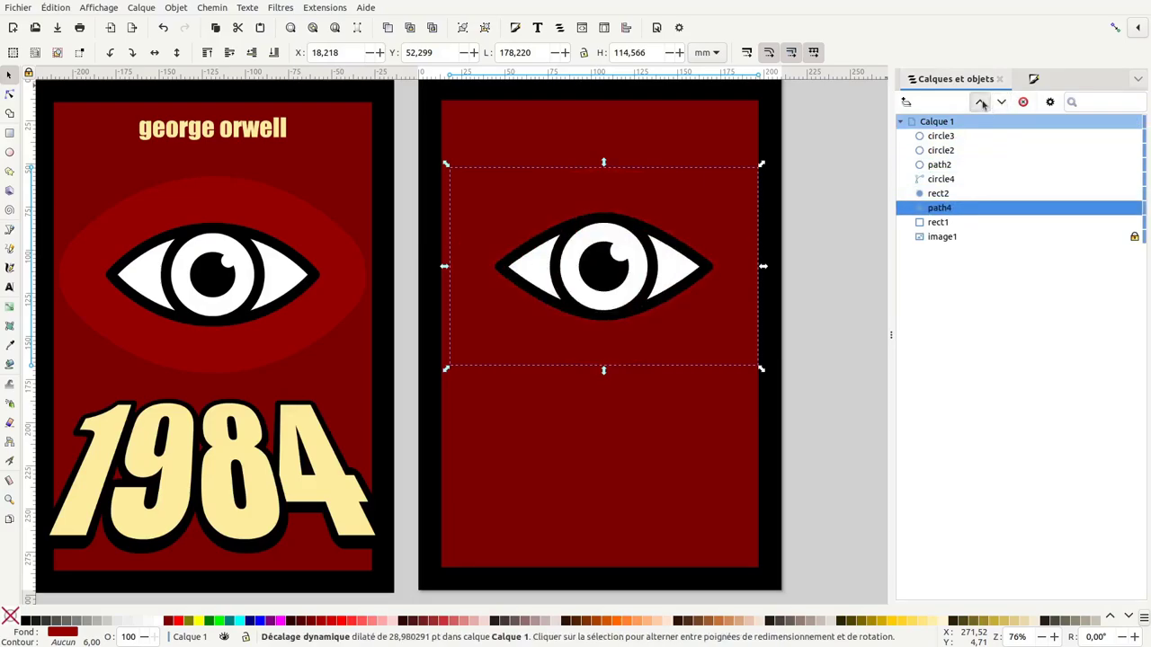
click(980, 102)
click(807, 279)
scroll(814, 252, down, 2)
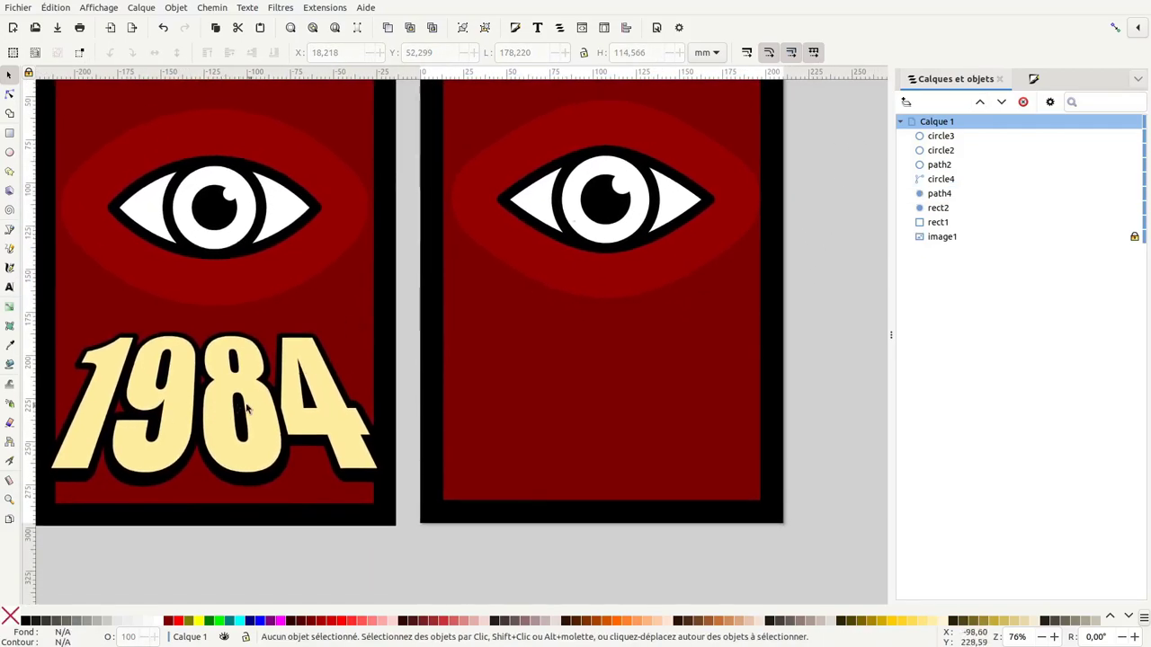
Add '1984' text in Impact, scale it to about 202 × 84 mm, and place it beside the cover
click(9, 288)
click(557, 397)
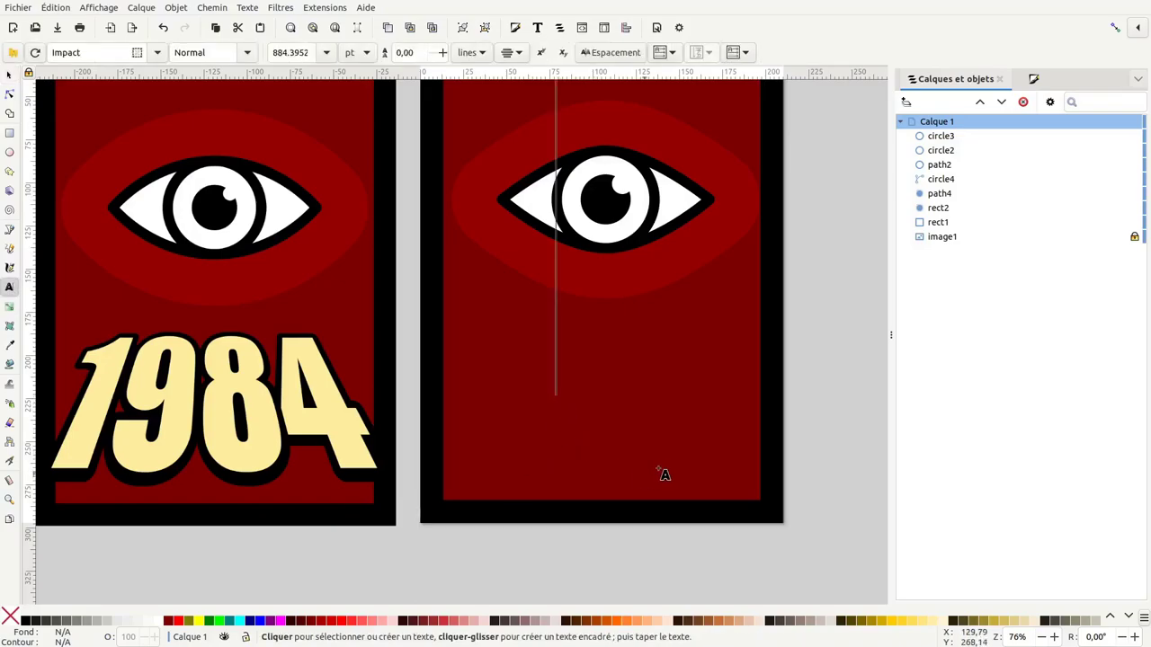
text(1984)
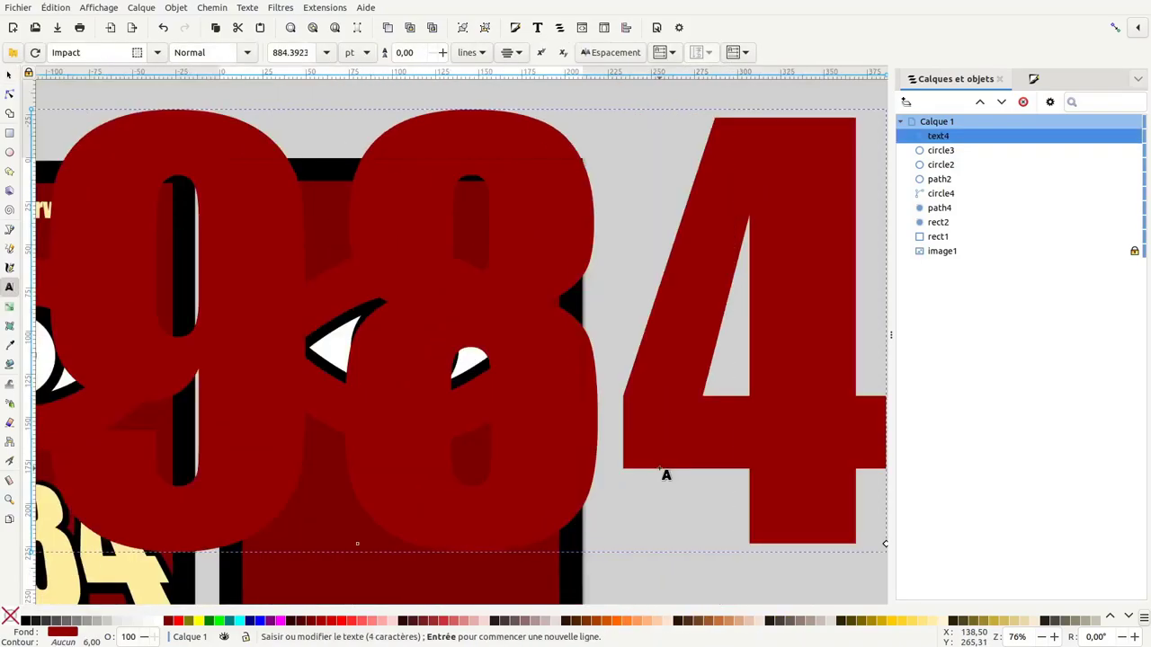
click(10, 78)
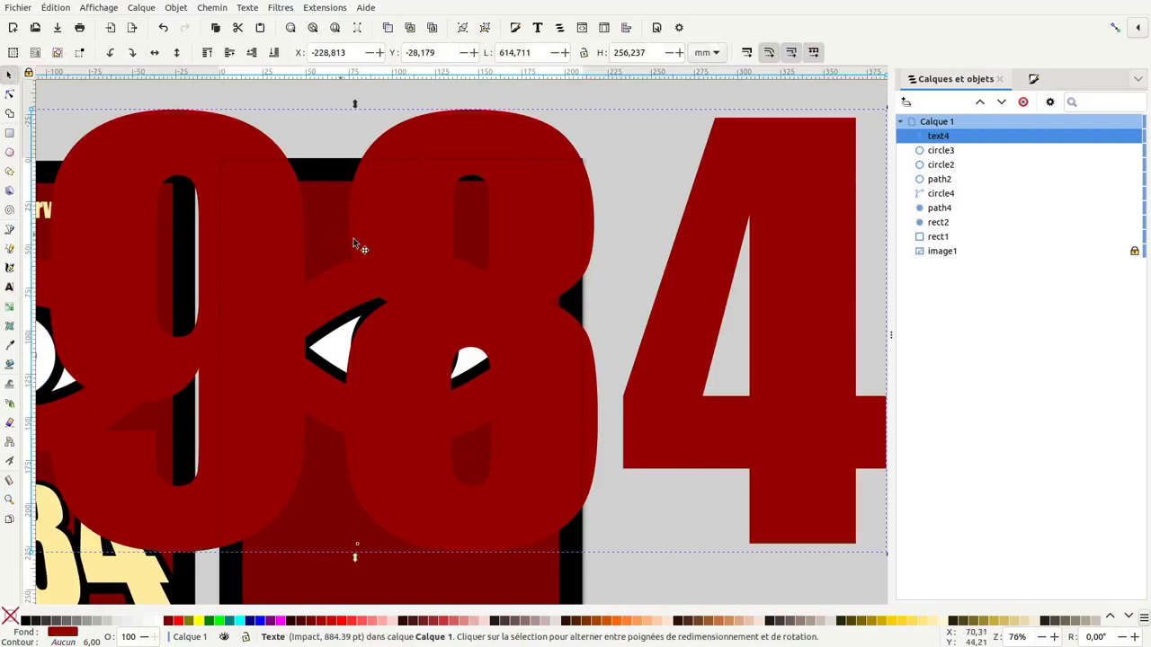
key(minus)
key(minus)
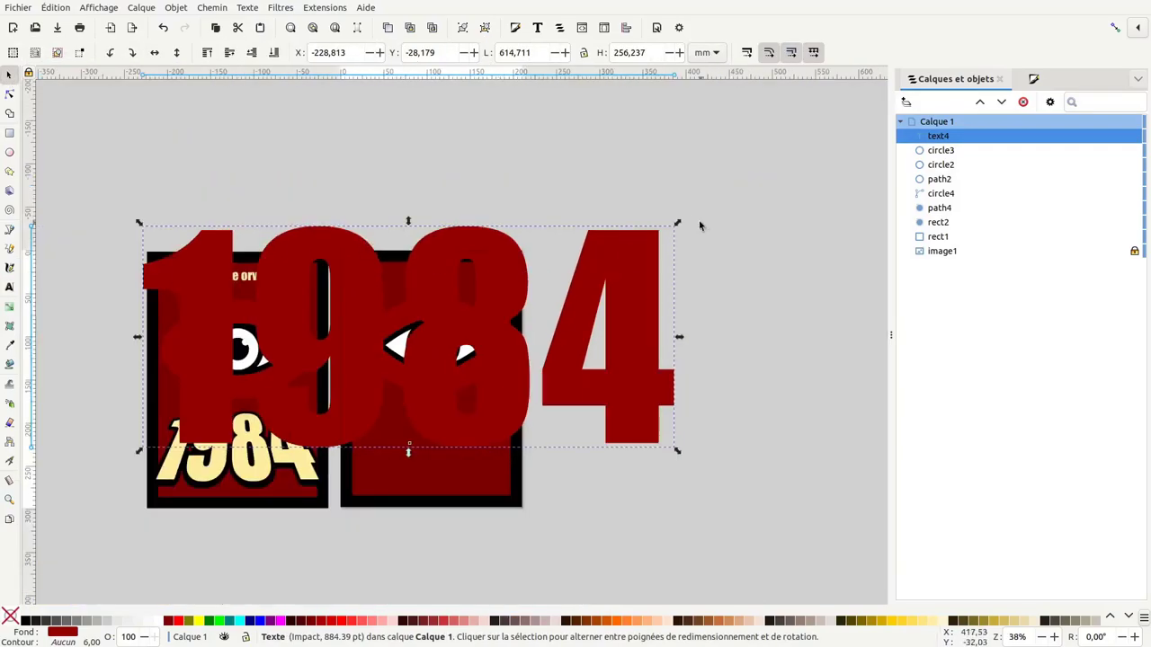
drag(678, 223, 539, 302)
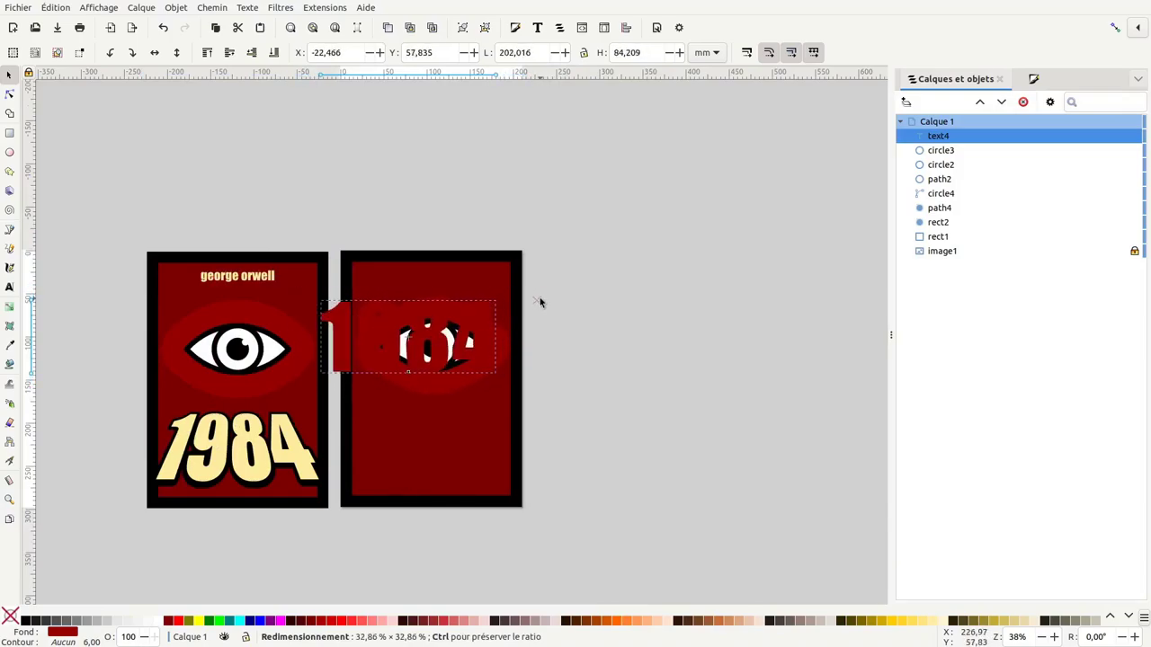
drag(461, 359, 680, 437)
ctrl+scroll(519, 467, up, 1)
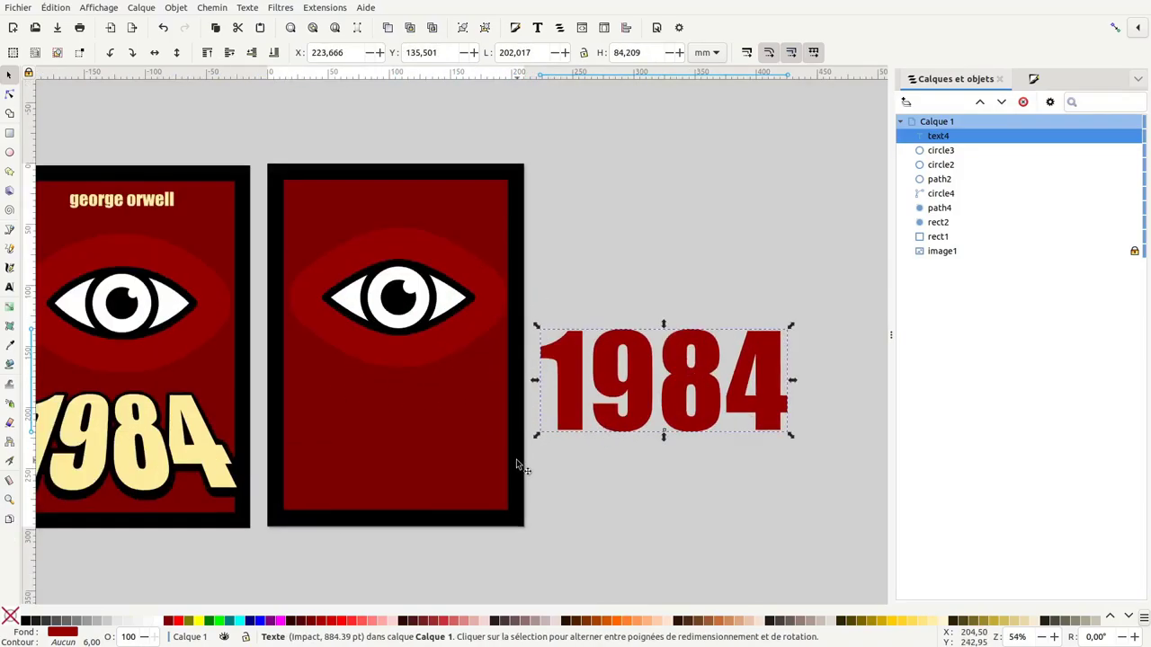
scroll(520, 468, down, 1)
scroll(553, 408, left, 2)
Give 1984 the cream fill, a black stroke, and stroke-below paint order
click(10, 345)
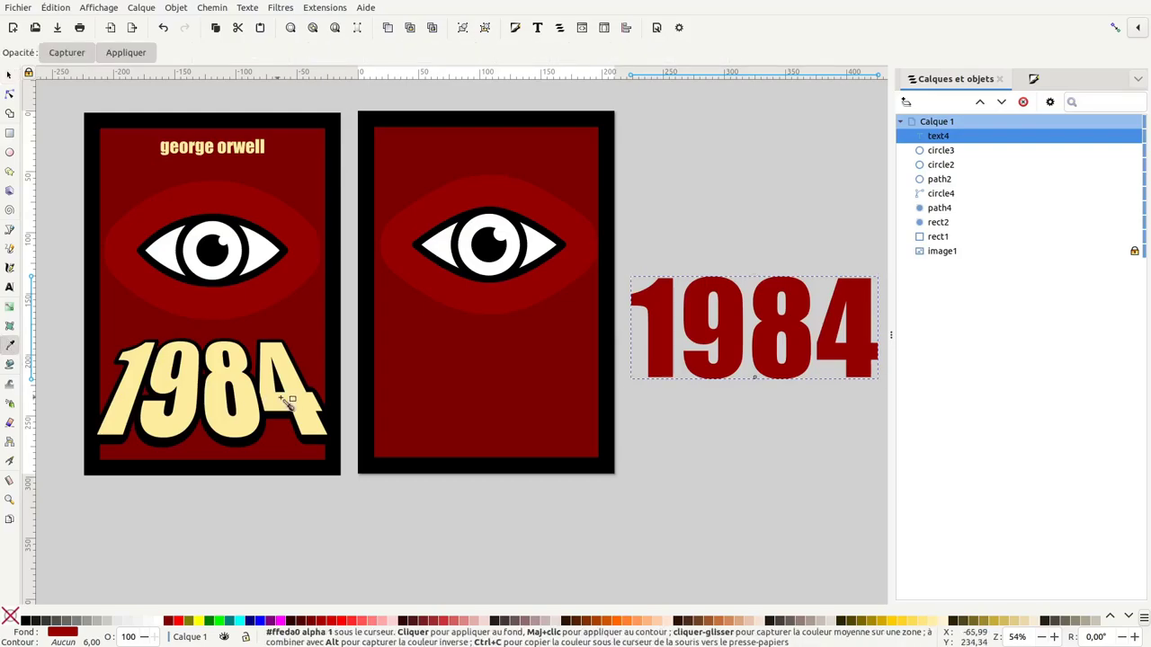
click(309, 406)
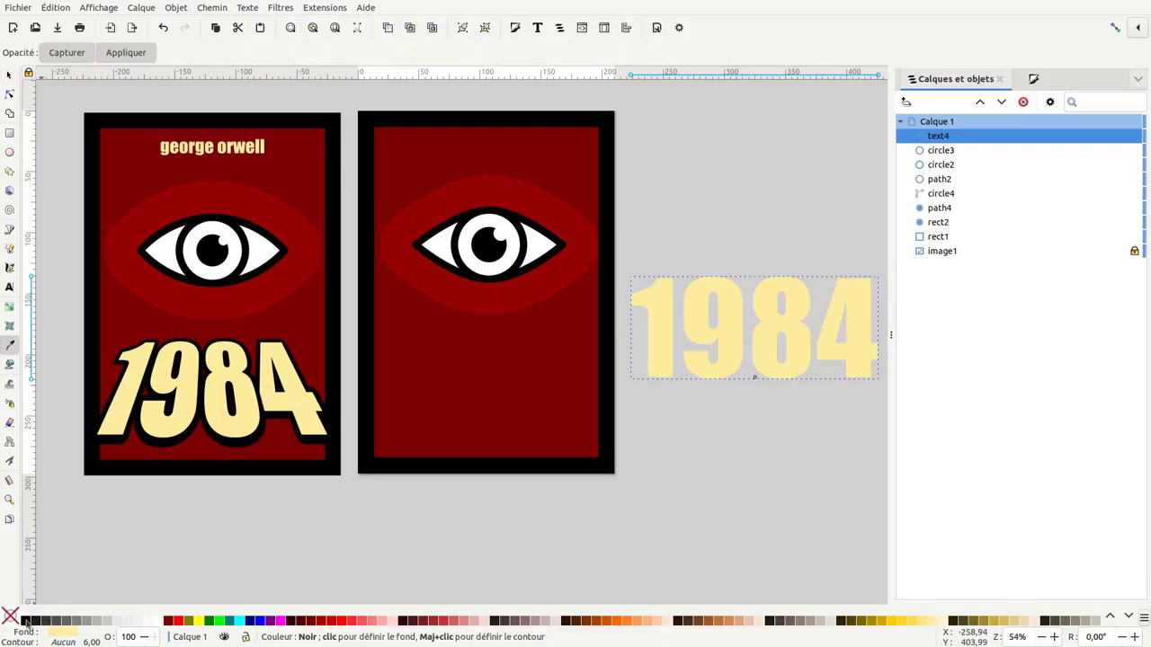
shift+click(26, 620)
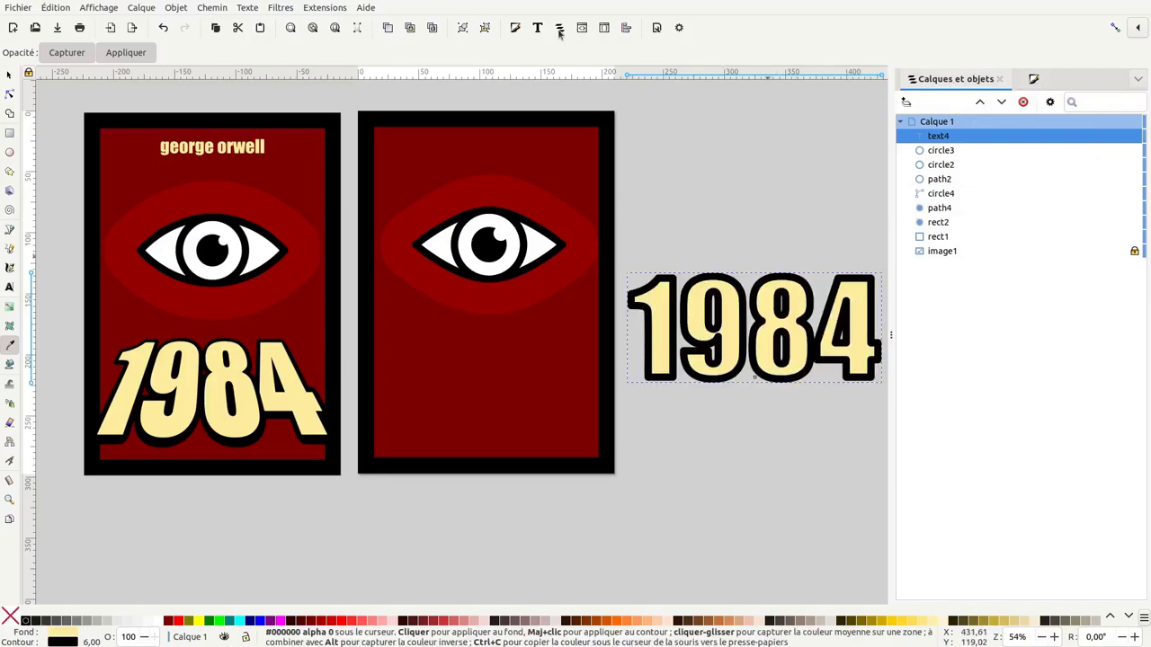
click(1033, 79)
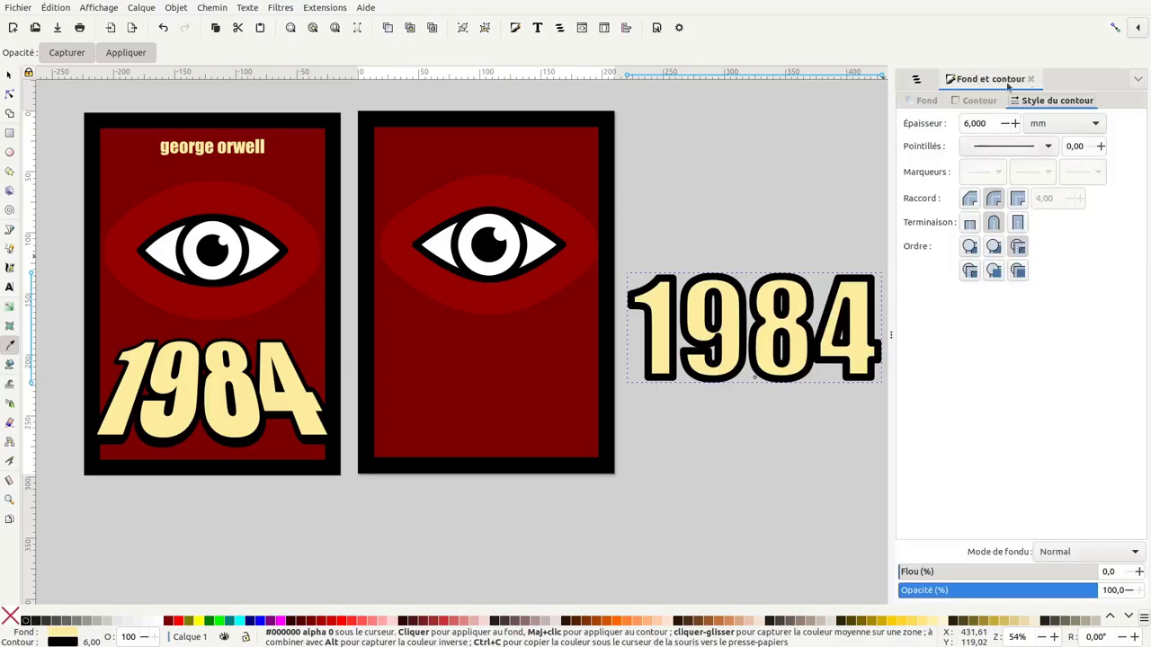
click(1018, 272)
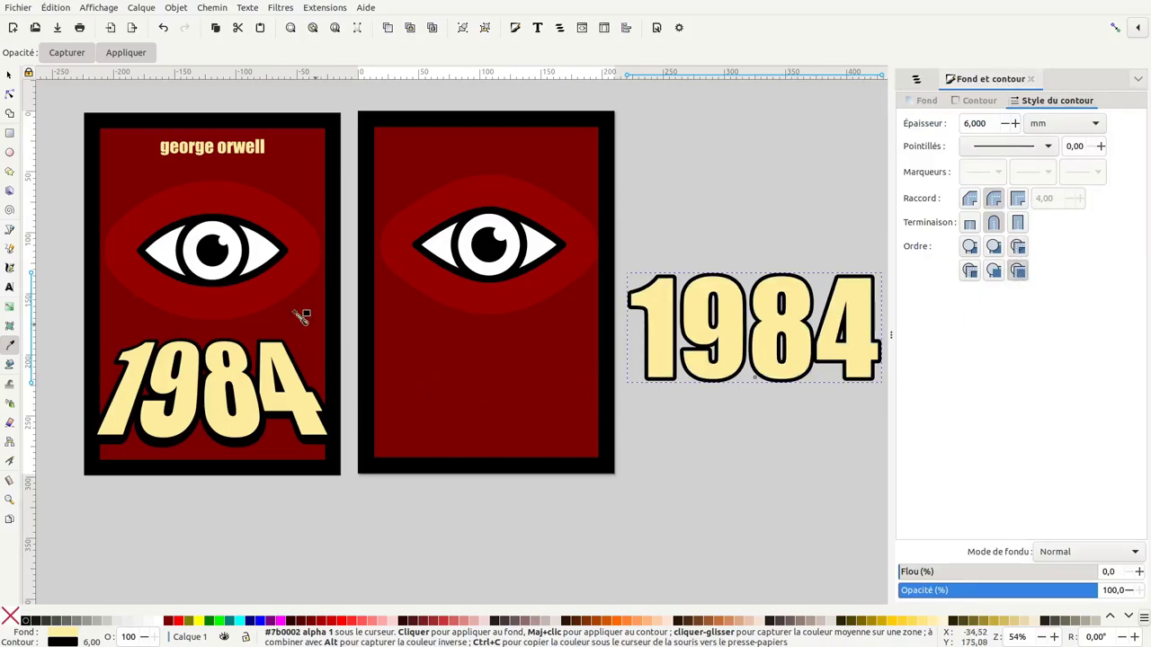
Place 1984 on the lower second cover and convert it to paths
click(10, 76)
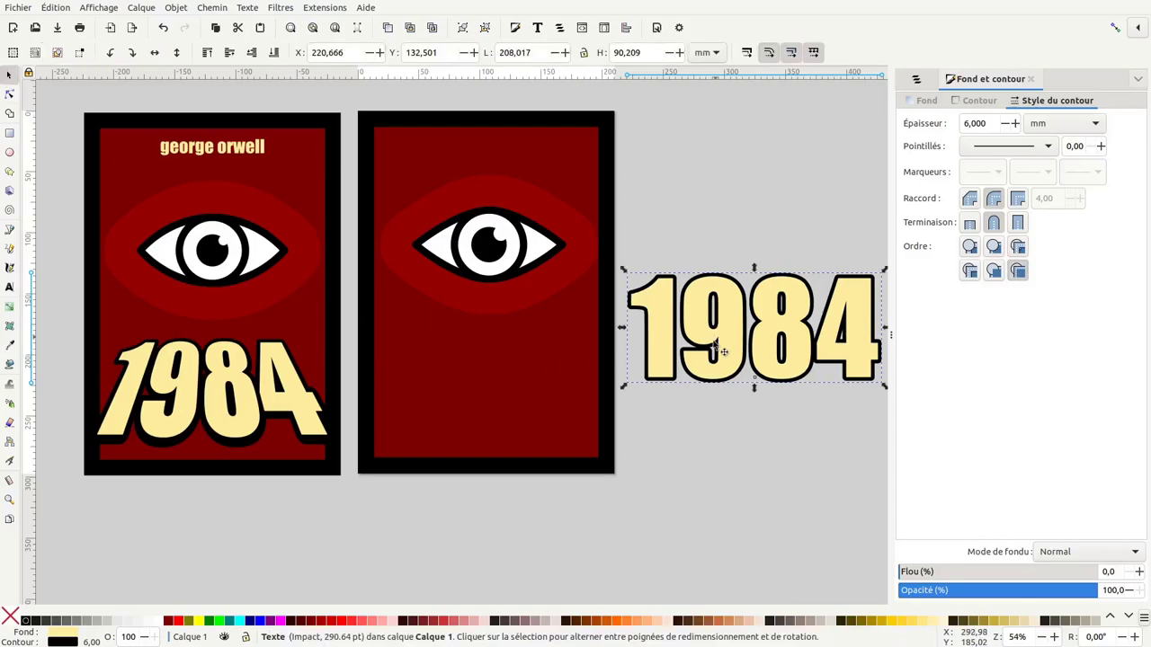
drag(724, 342, 450, 409)
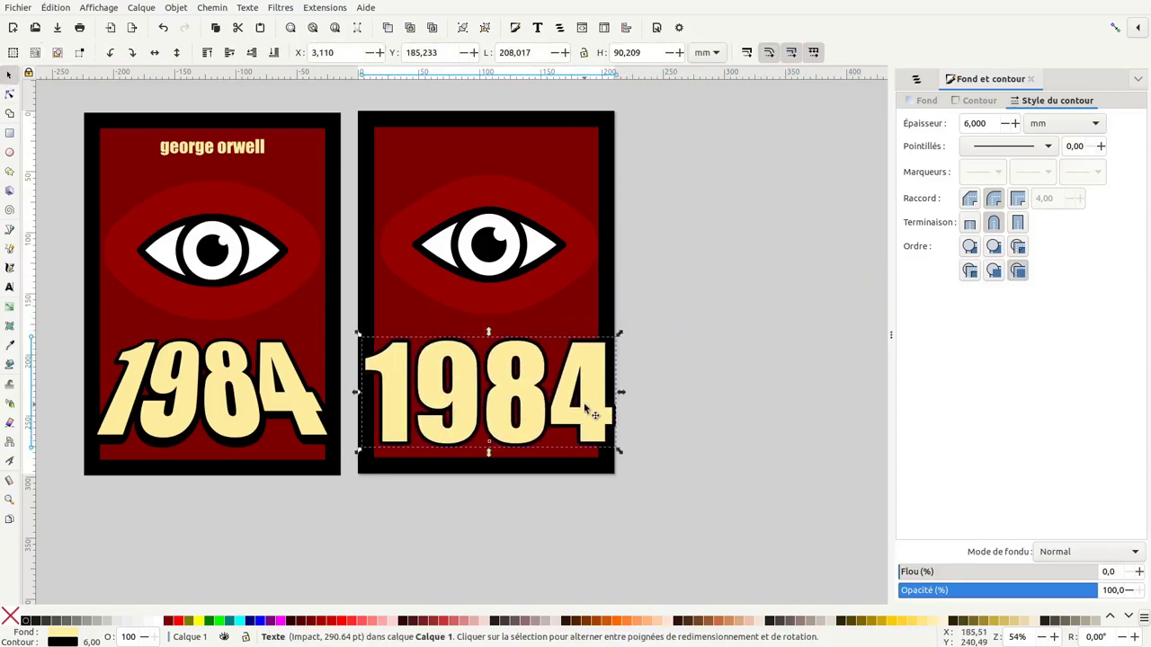
drag(593, 411, 584, 407)
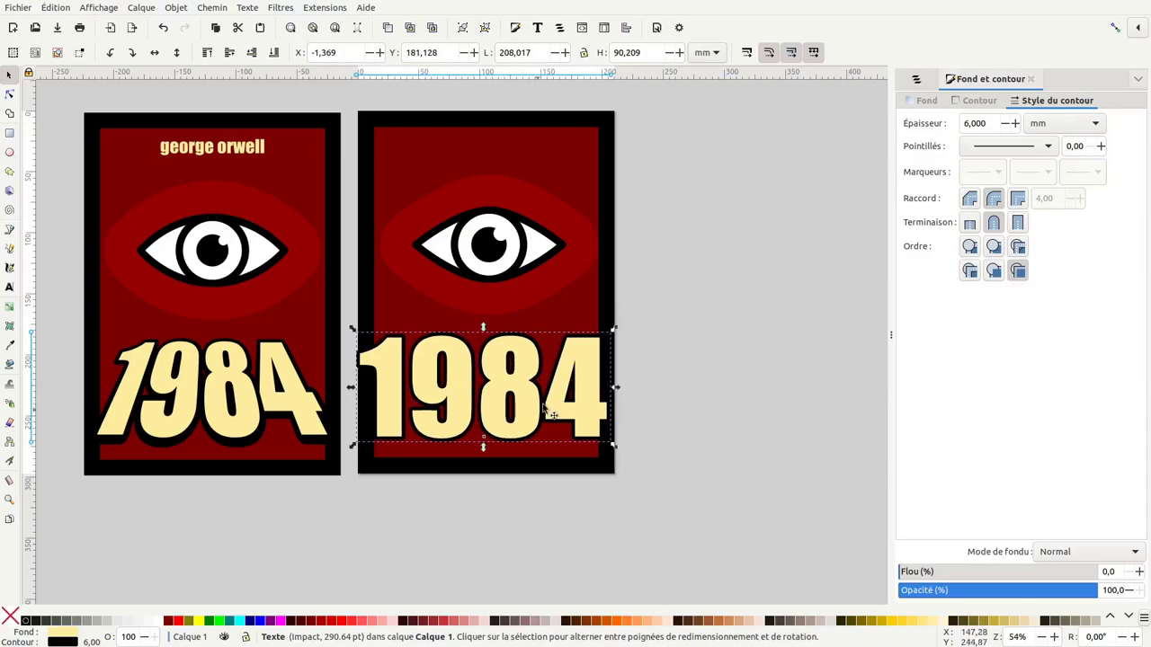
click(211, 9)
click(222, 22)
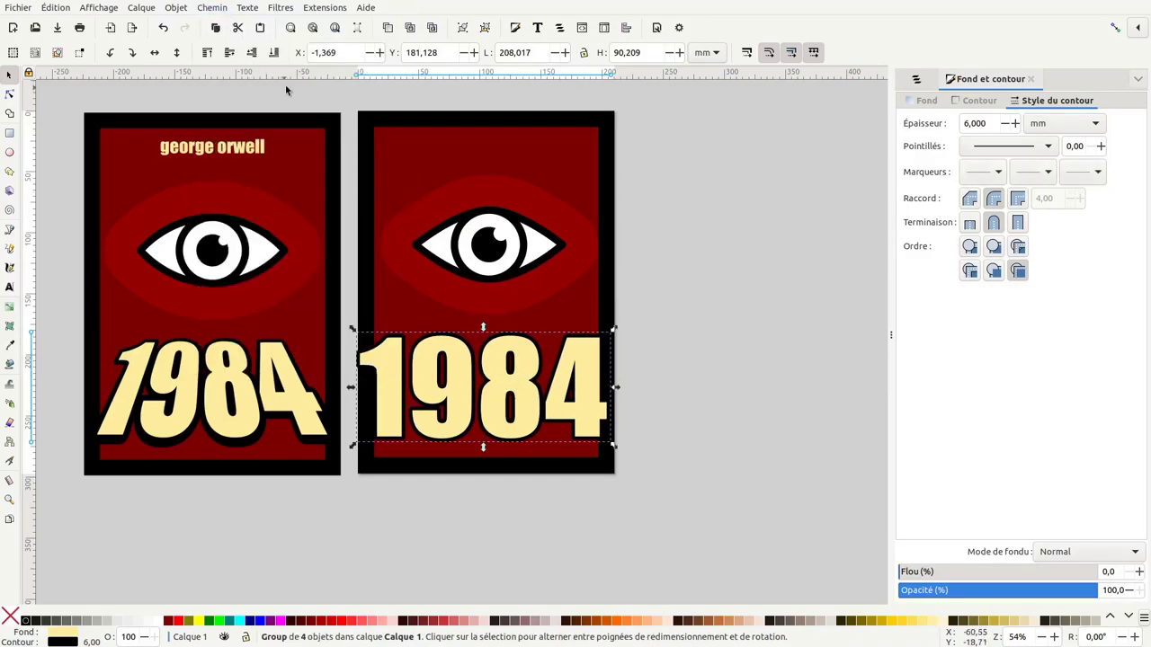
click(211, 7)
click(261, 344)
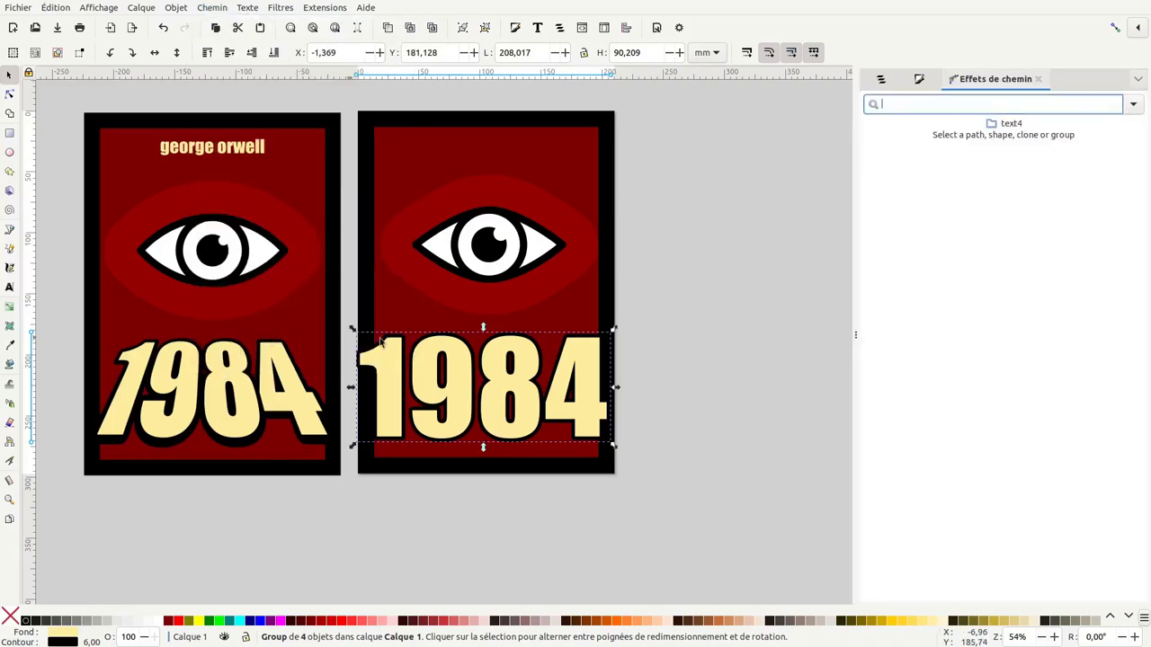
Browse the path effects list and view the Help's About window
click(1135, 105)
click(1135, 105)
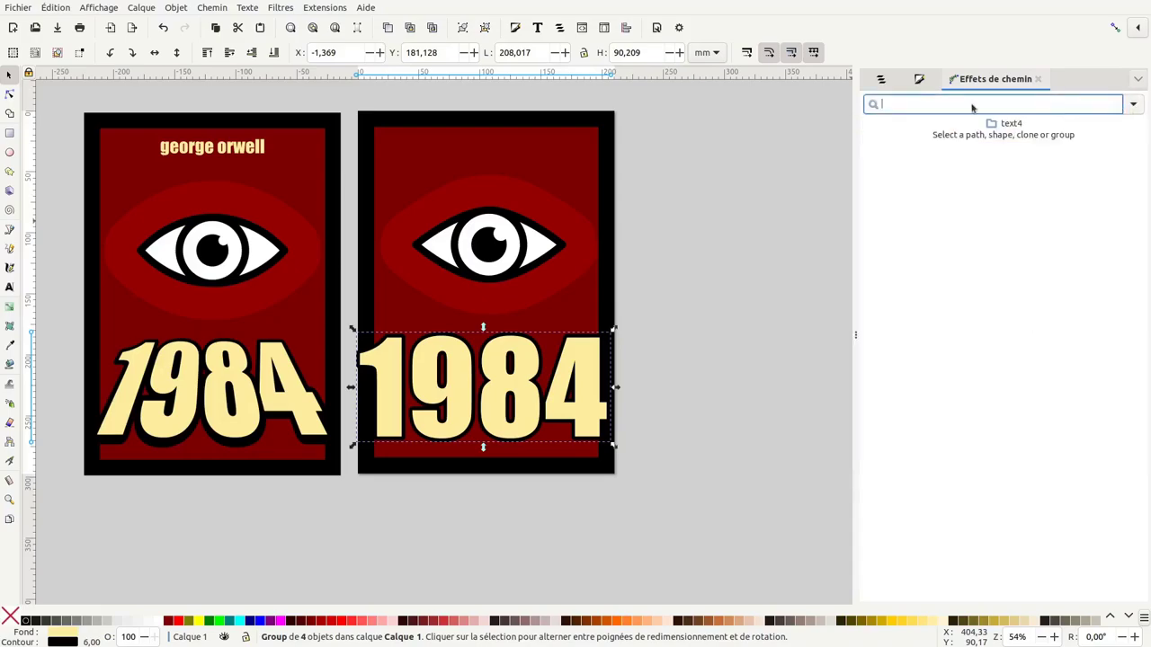
click(366, 8)
click(416, 205)
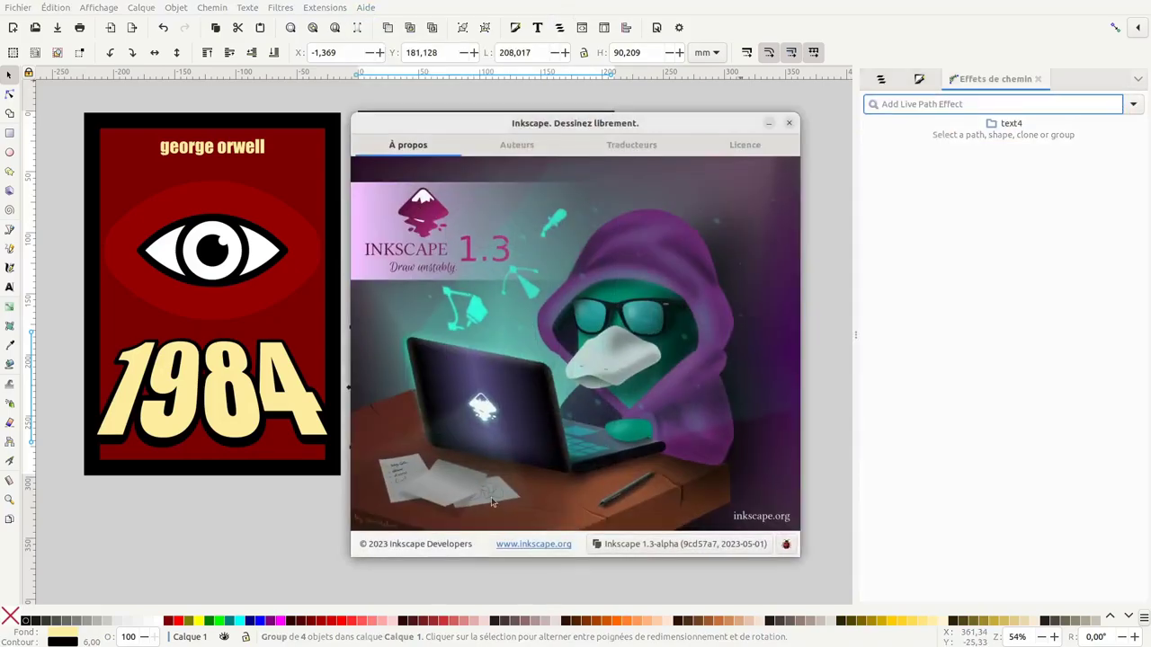
click(791, 124)
click(1134, 106)
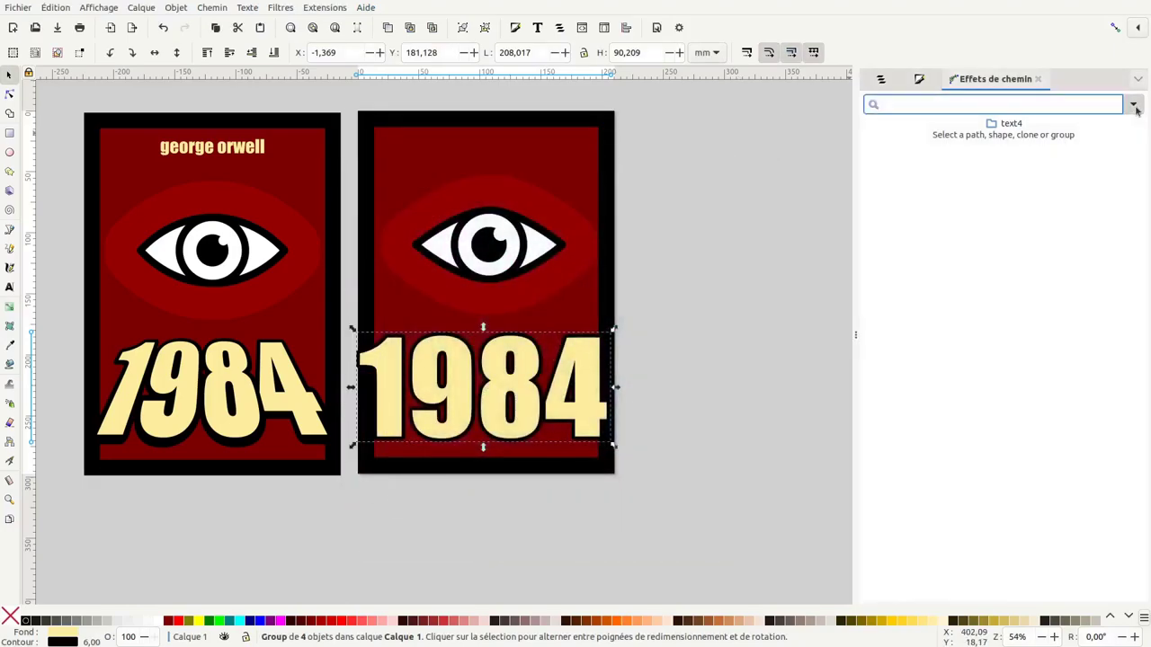
click(874, 588)
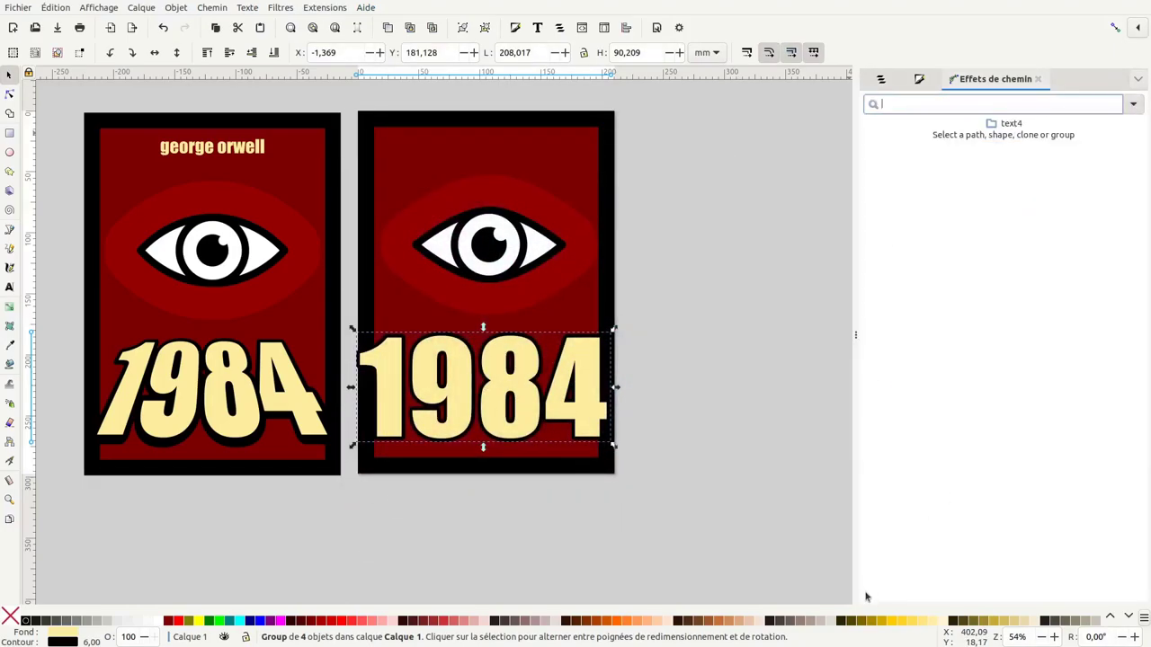
Add a Perspective/Envelope effect with vertical mirror and pull the top corners inward
click(1135, 105)
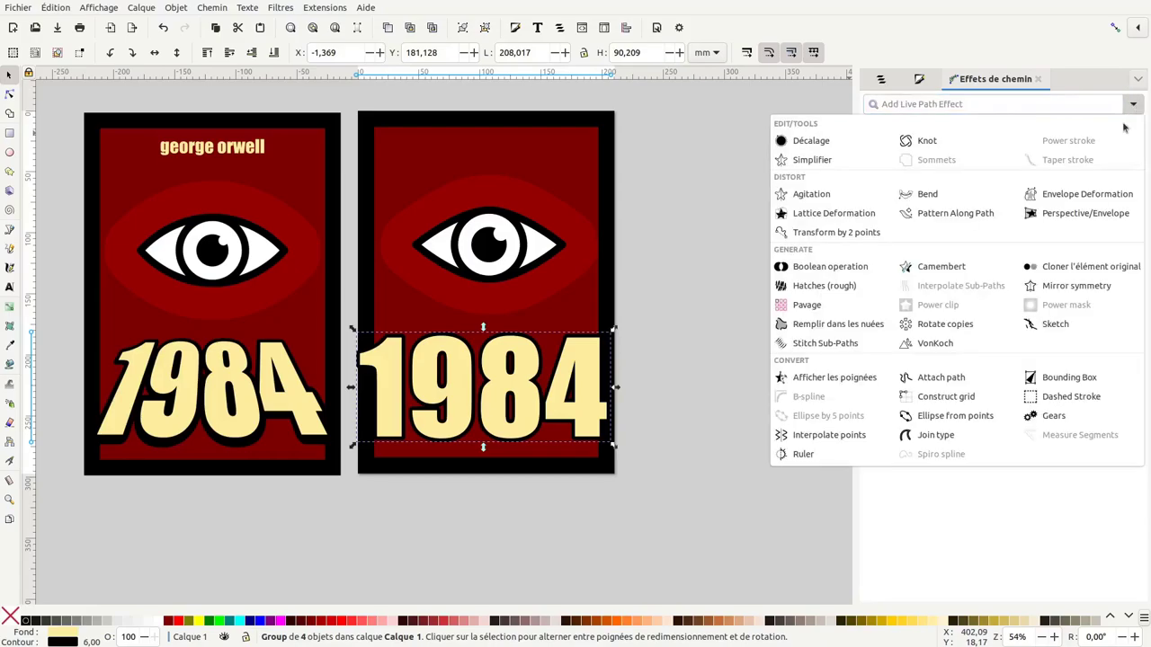
click(1066, 215)
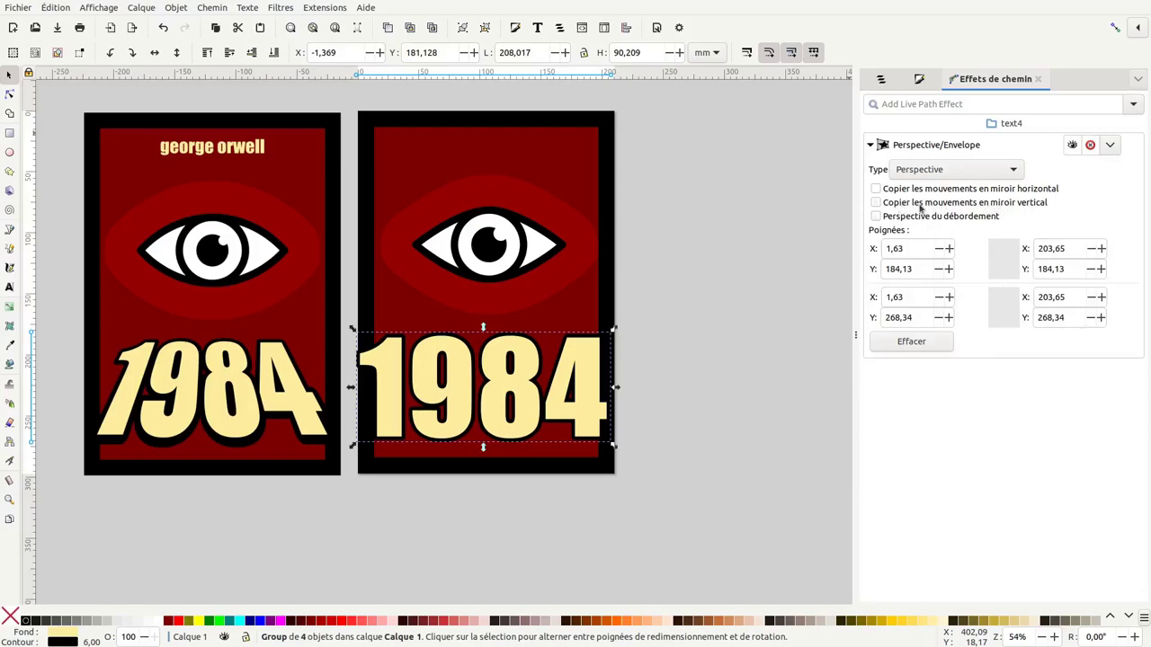
click(877, 203)
click(9, 96)
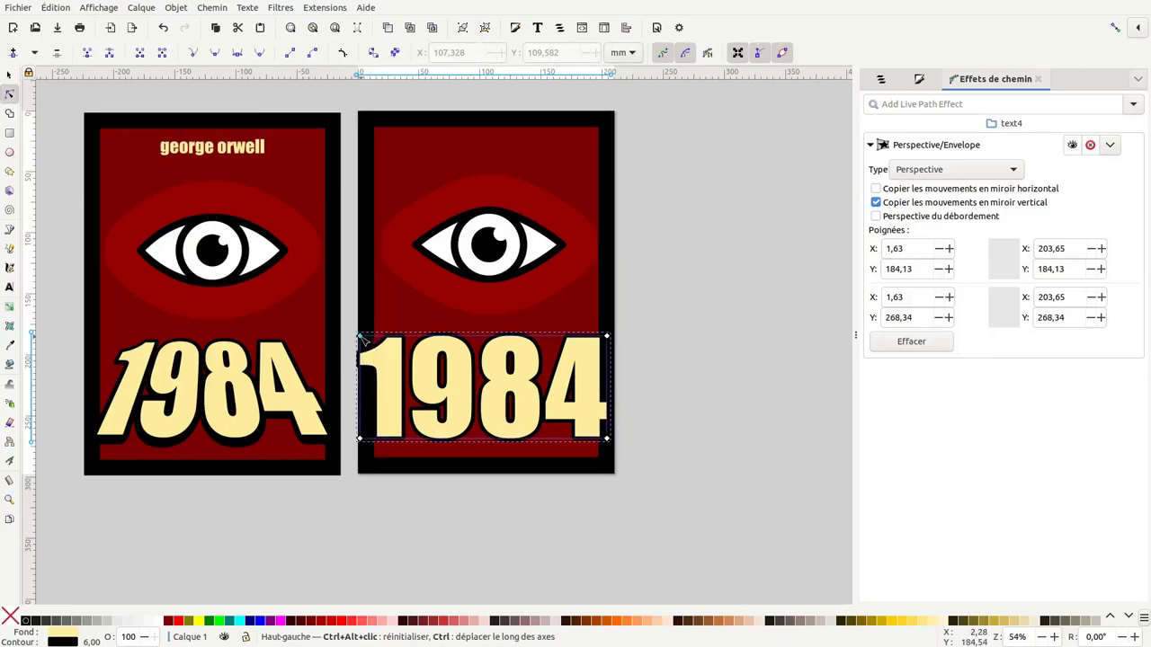
mouse_move(360, 336)
mouse_down()
mouse_move(421, 315)
mouse_move(420, 326)
mouse_up()
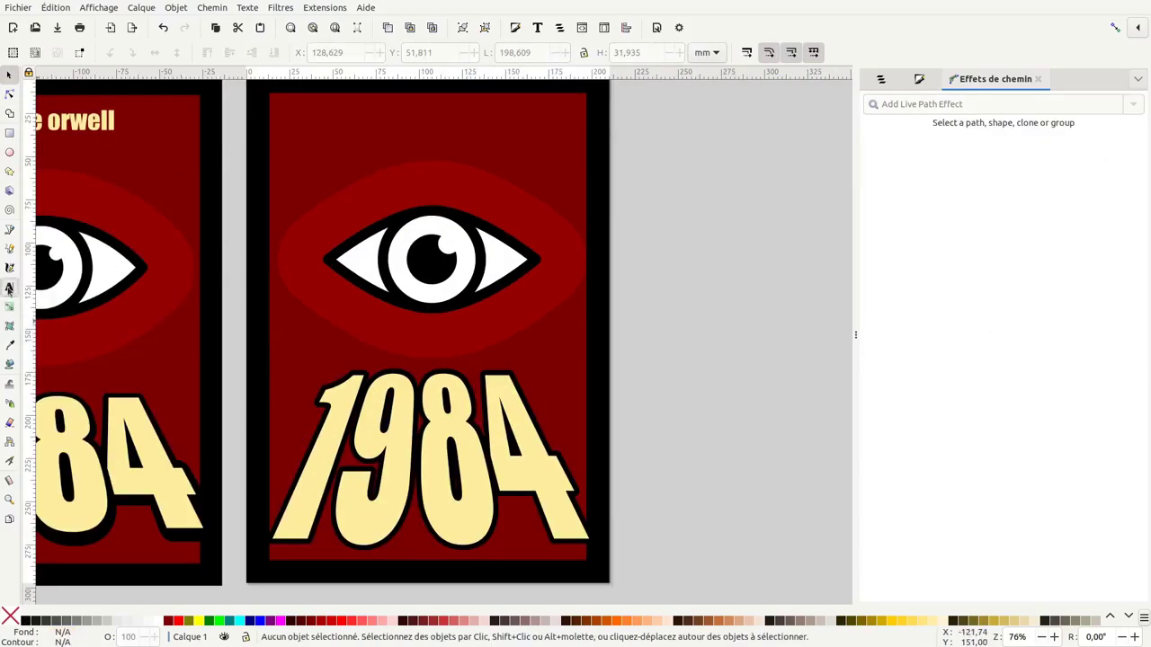
Add unoutlined 'George Orwell' text, shrink it by half, and centre it at the cover's top
click(9, 288)
click(566, 169)
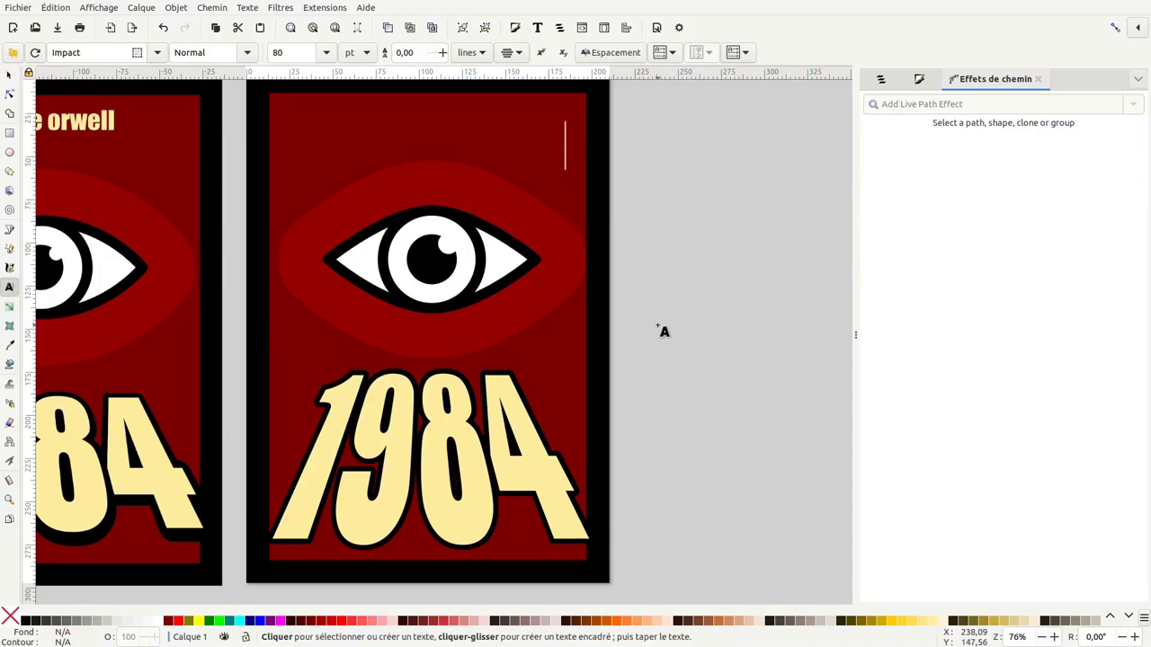
text(Georg)
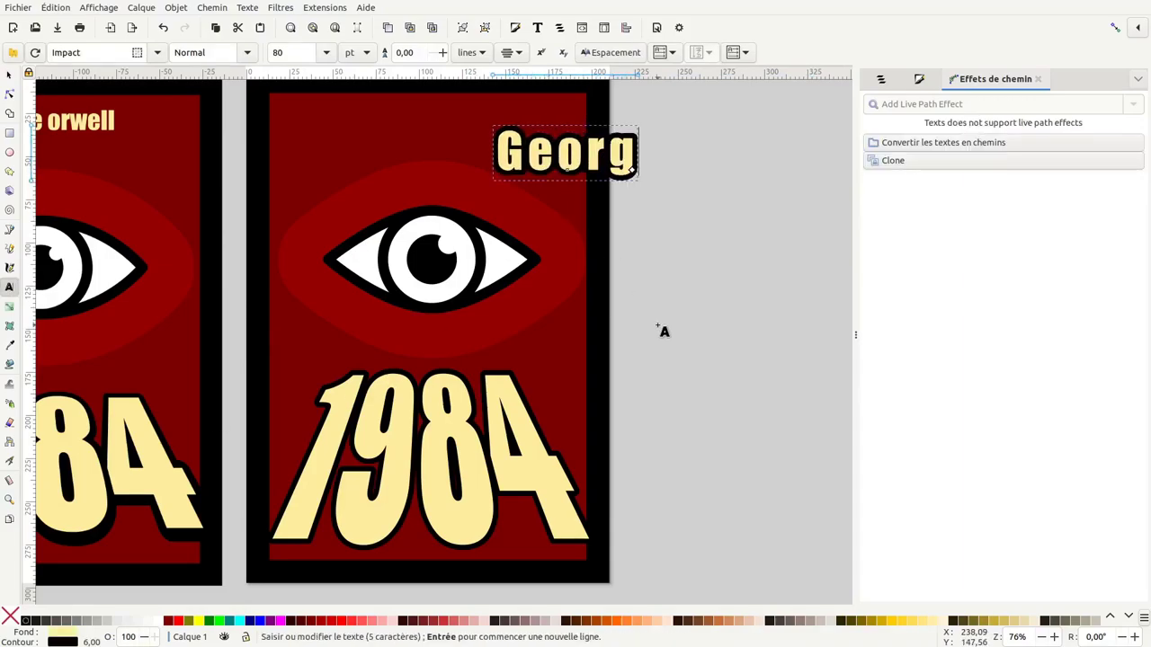
text(e Or)
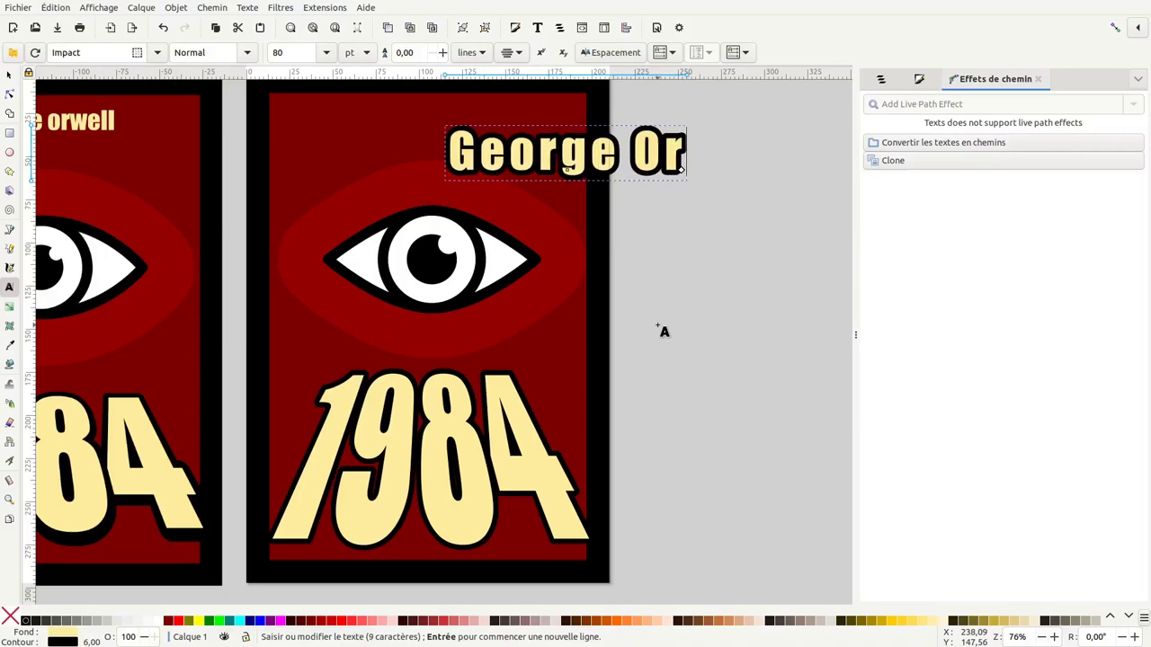
text(well)
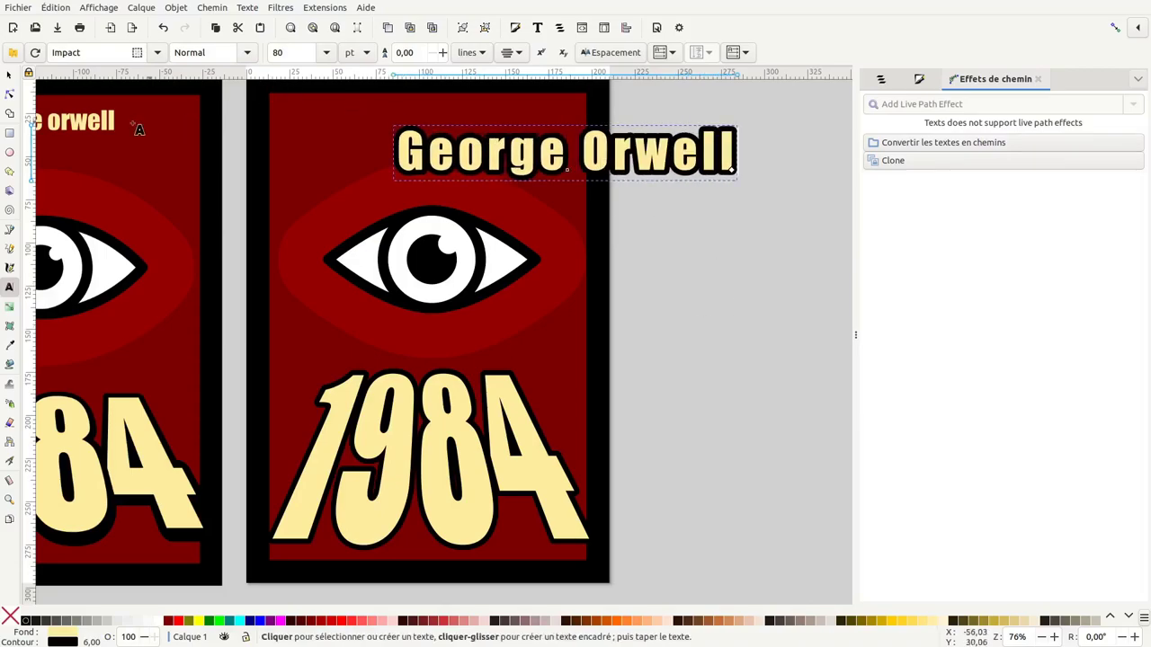
click(10, 77)
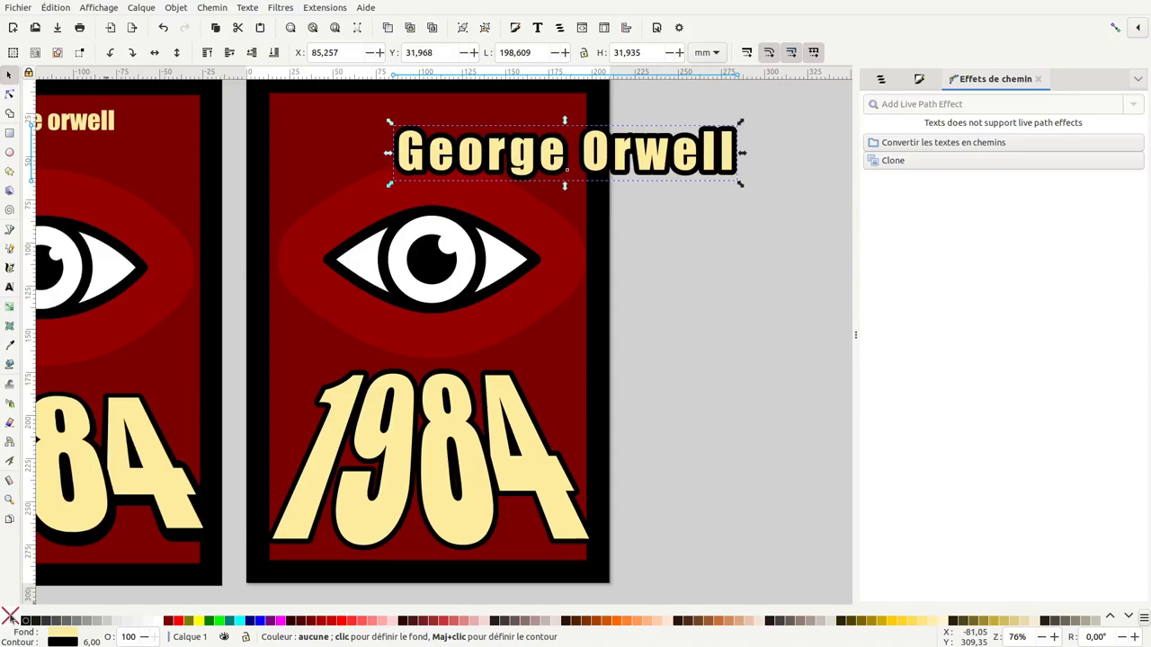
shift+click(11, 617)
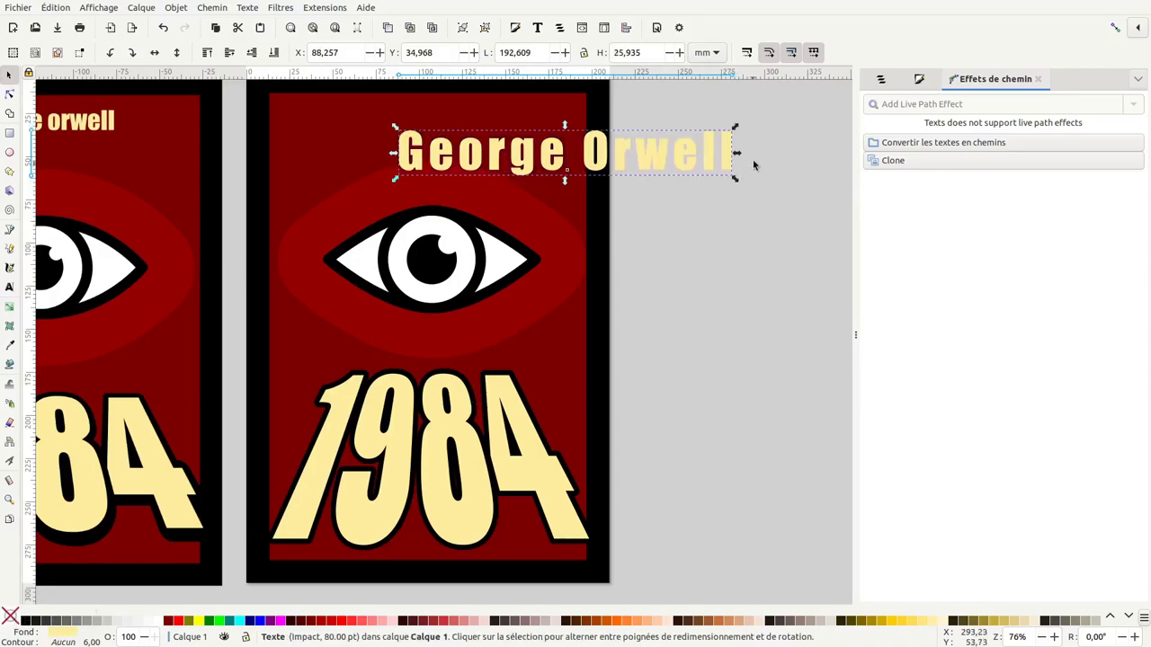
mouse_move(738, 157)
mouse_down()
mouse_move(576, 169)
mouse_move(483, 132)
mouse_up()
scroll(483, 132, left, 4)
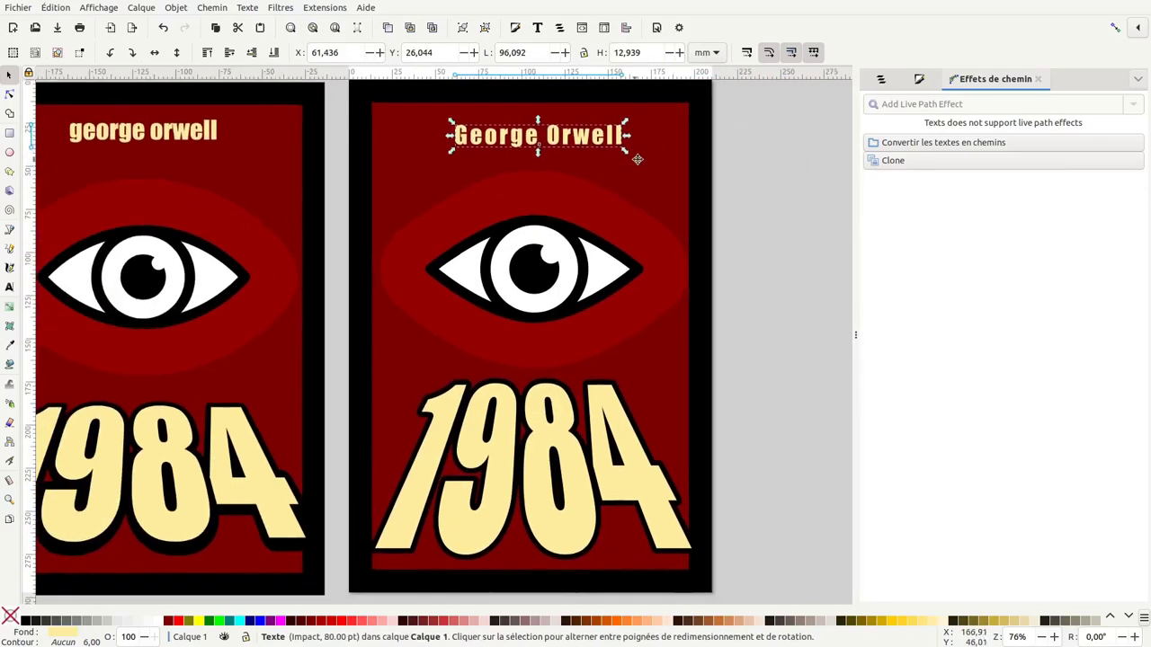
click(634, 135)
drag(622, 139, 619, 133)
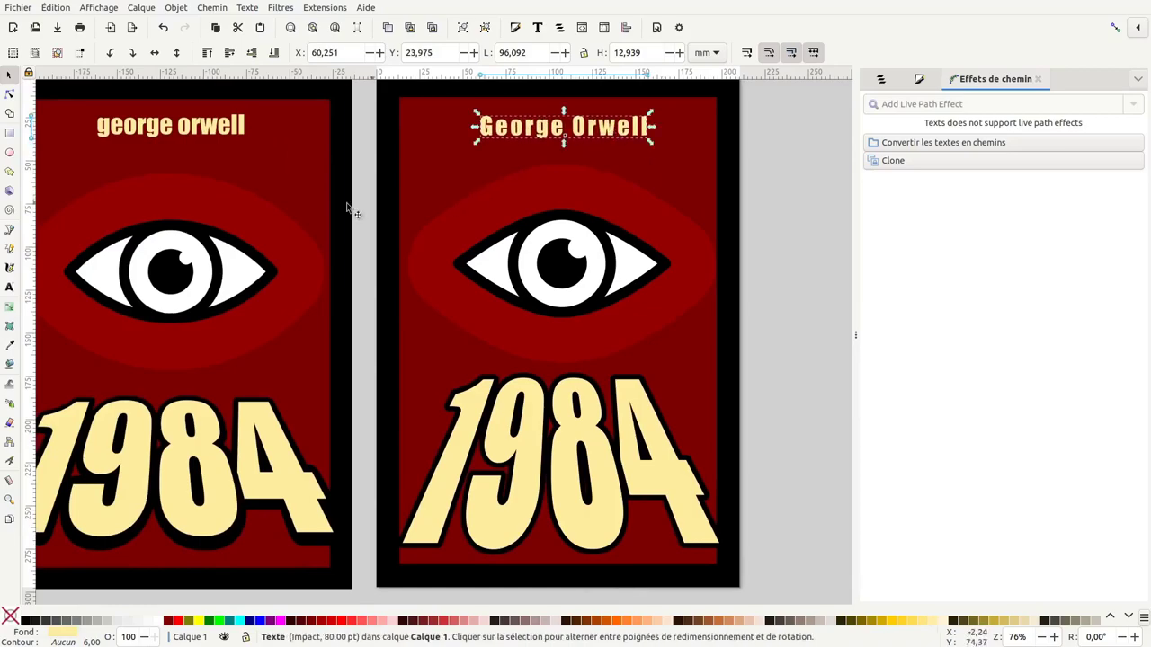
Set the author name's letter spacing to 10
click(9, 288)
click(555, 132)
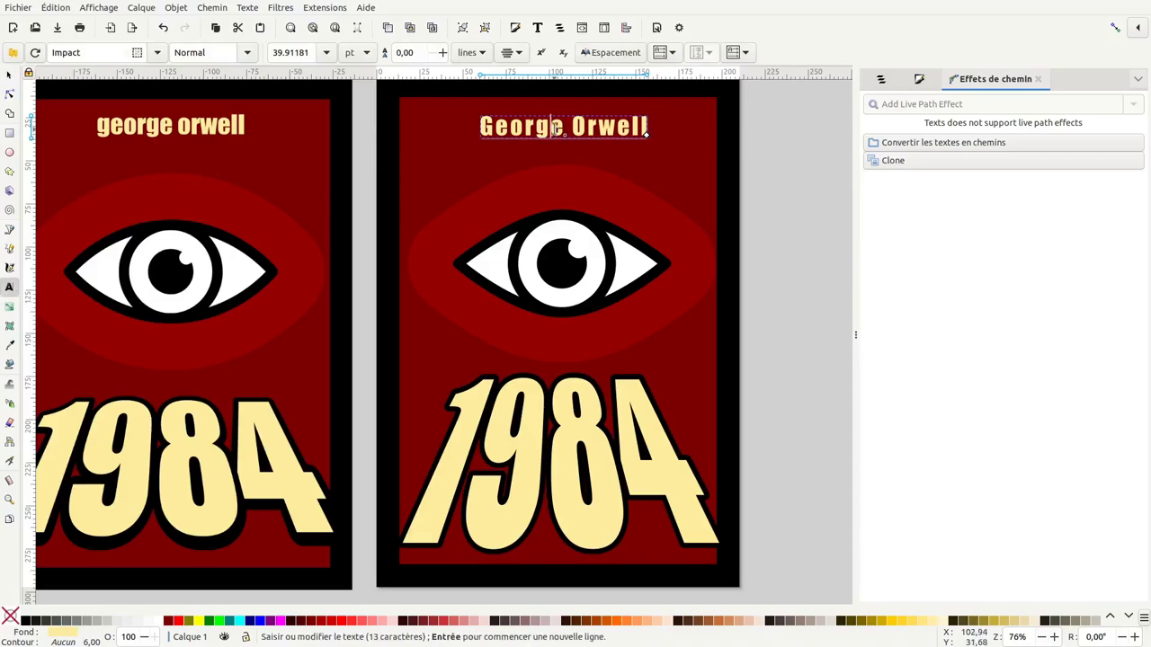
key(ctrl+a)
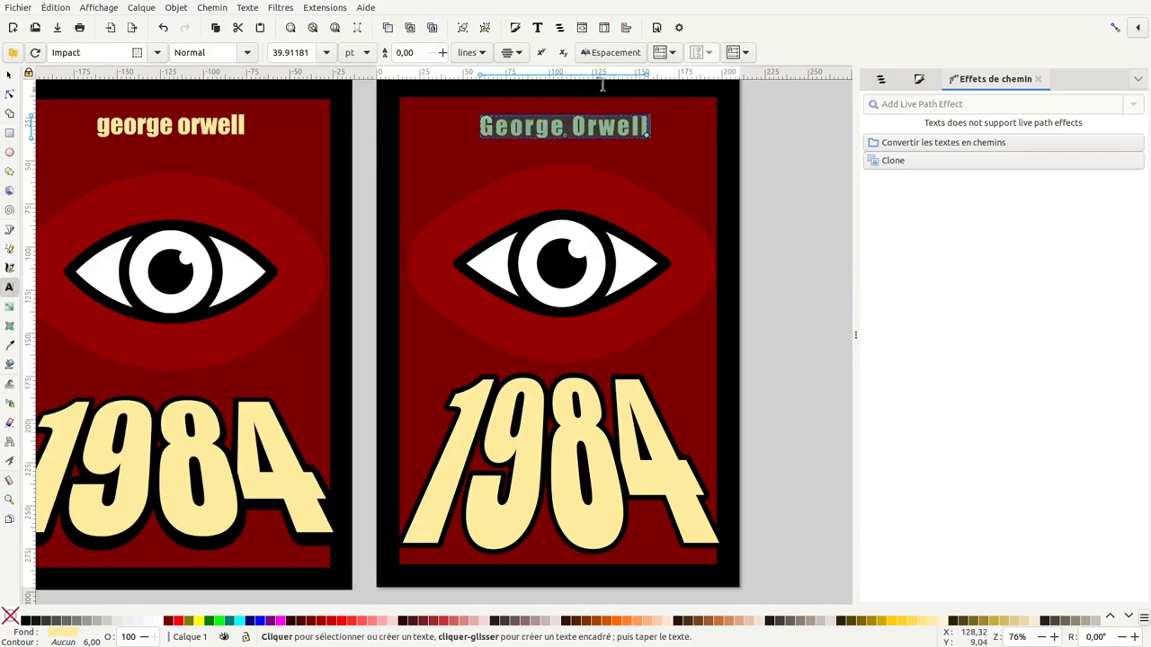
click(625, 56)
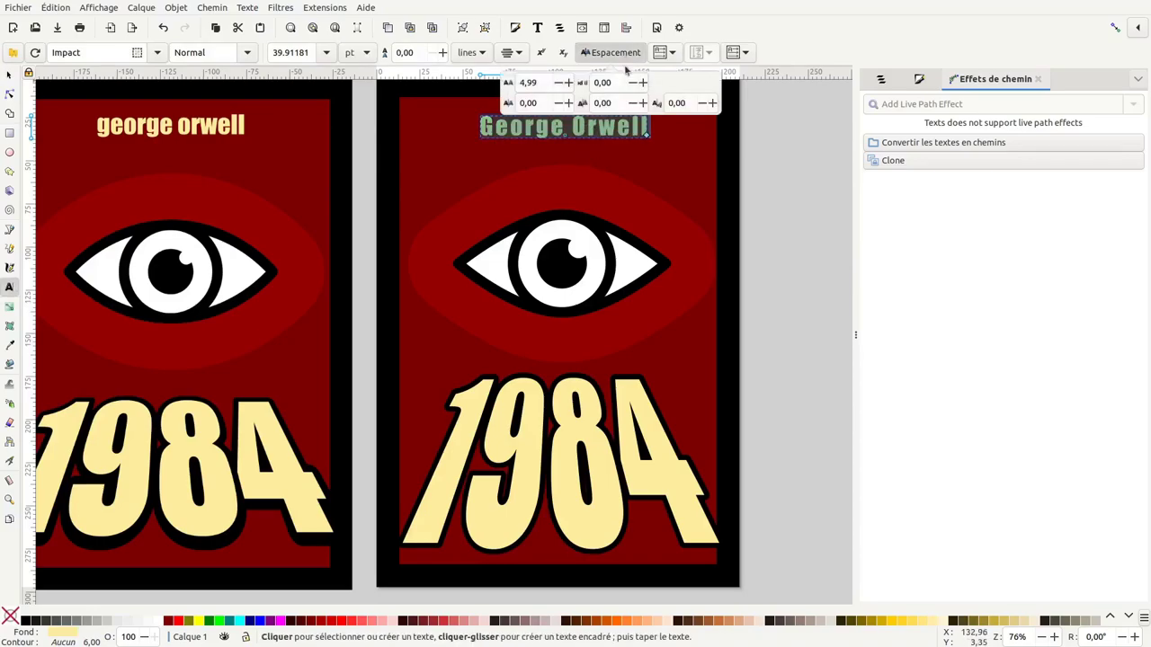
triple_click(541, 82)
text(10)
click(540, 102)
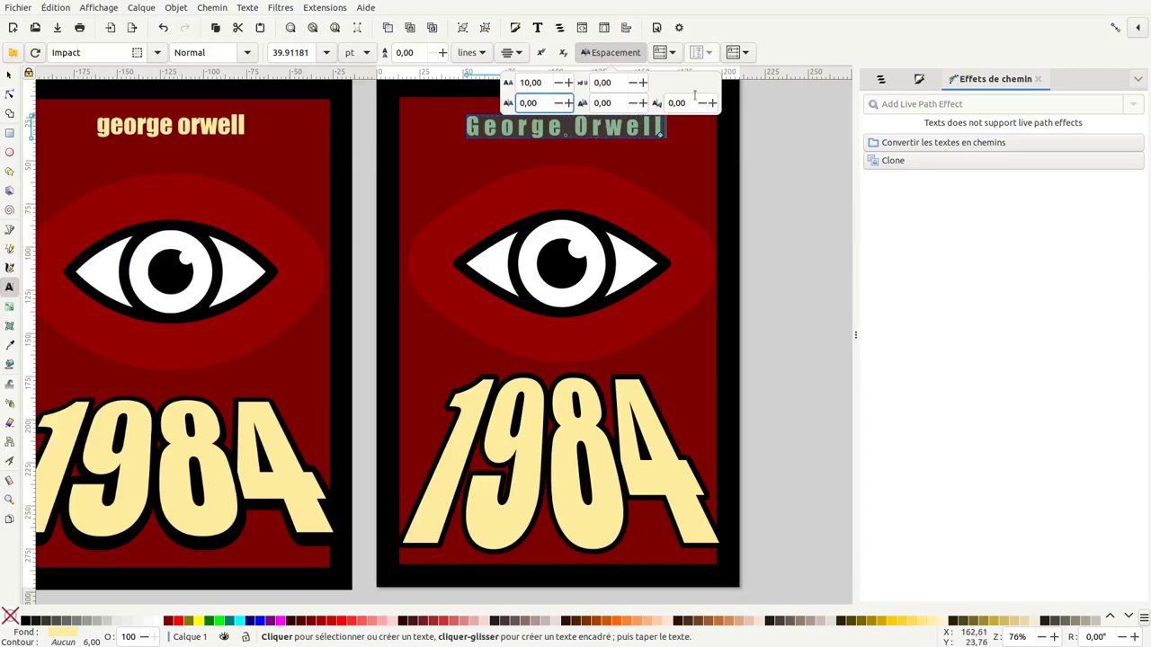
key(Escape)
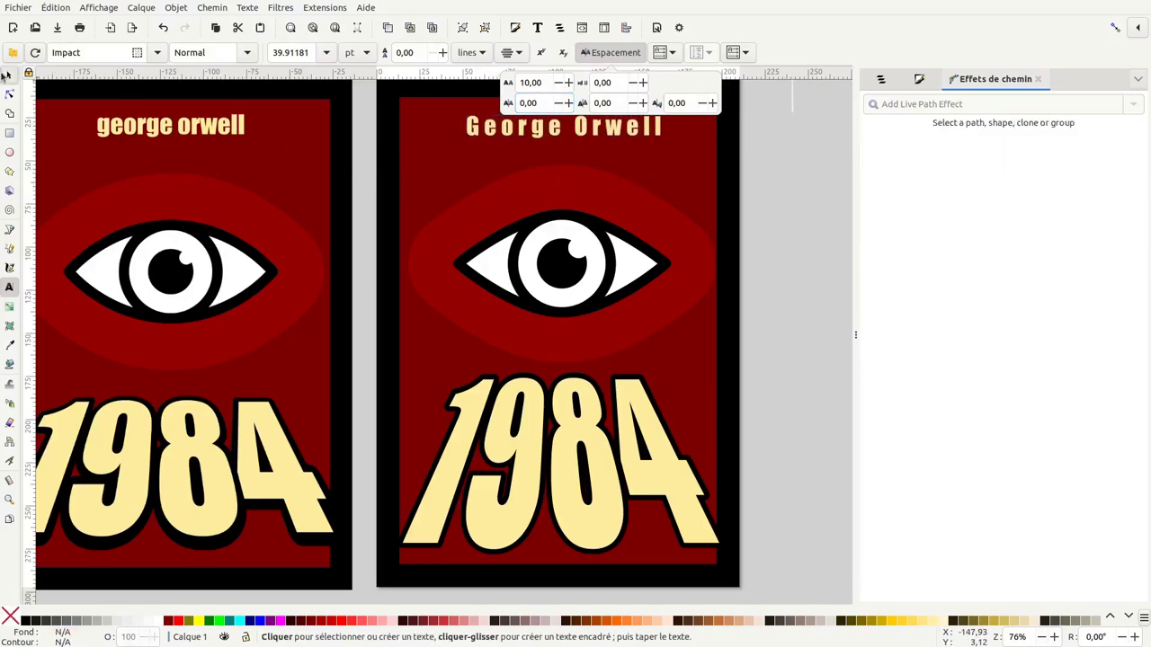
click(9, 74)
Centre all right-cover objects horizontally relative to the page
key(minus)
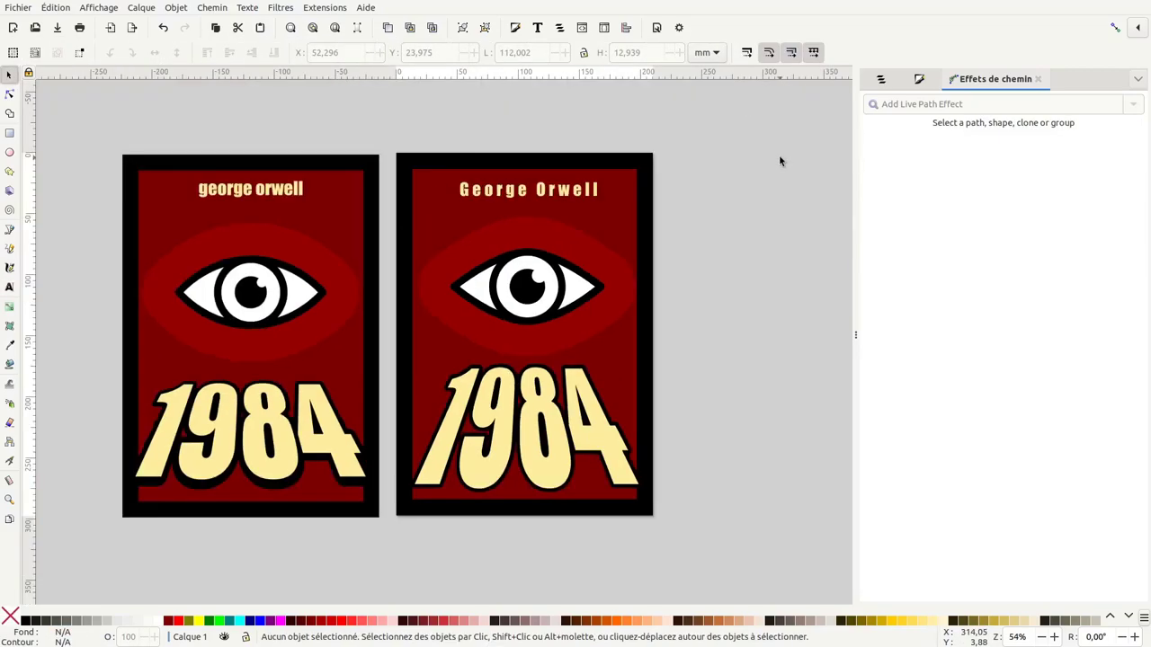
drag(765, 108, 389, 554)
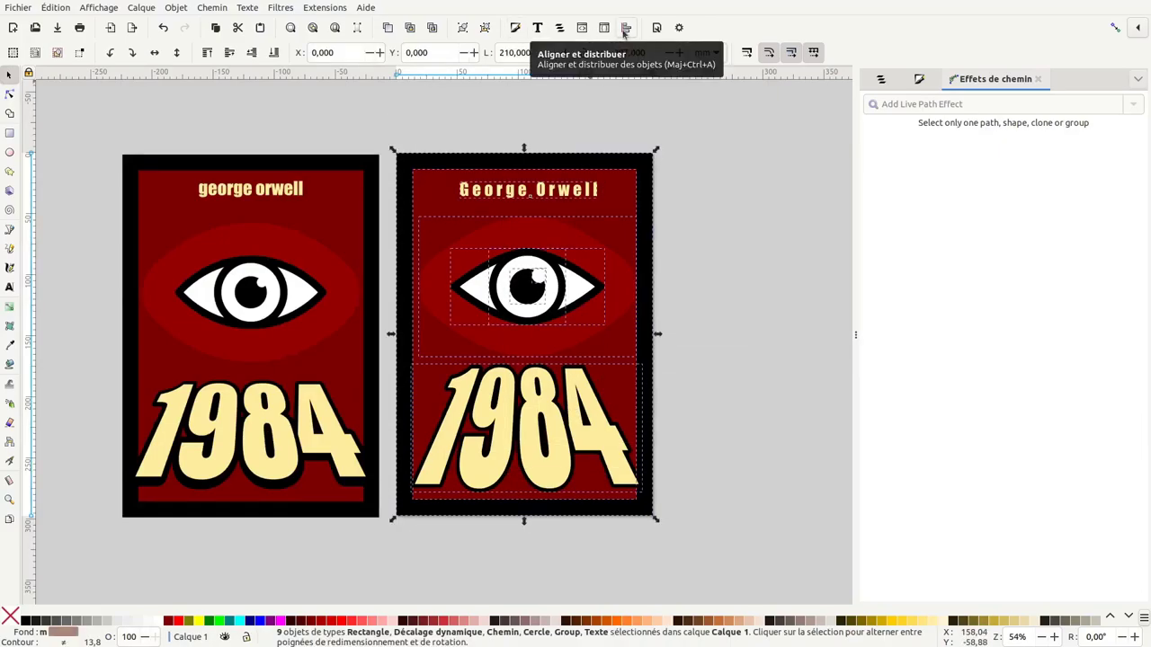
click(626, 27)
click(989, 173)
click(990, 175)
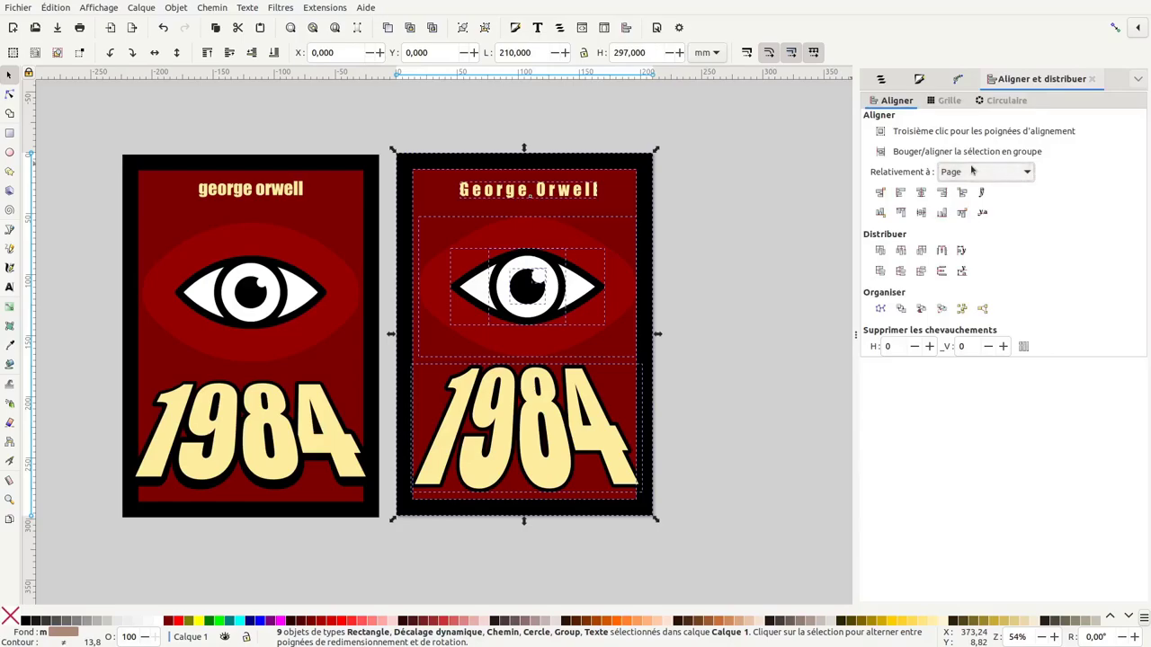
click(922, 194)
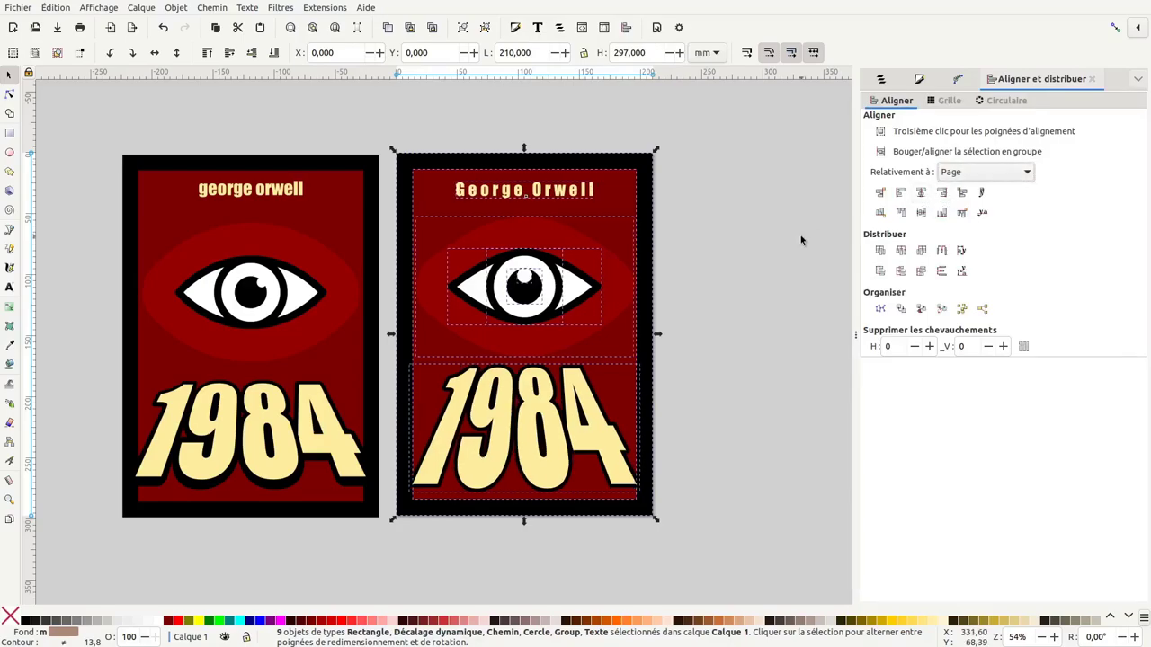
click(703, 258)
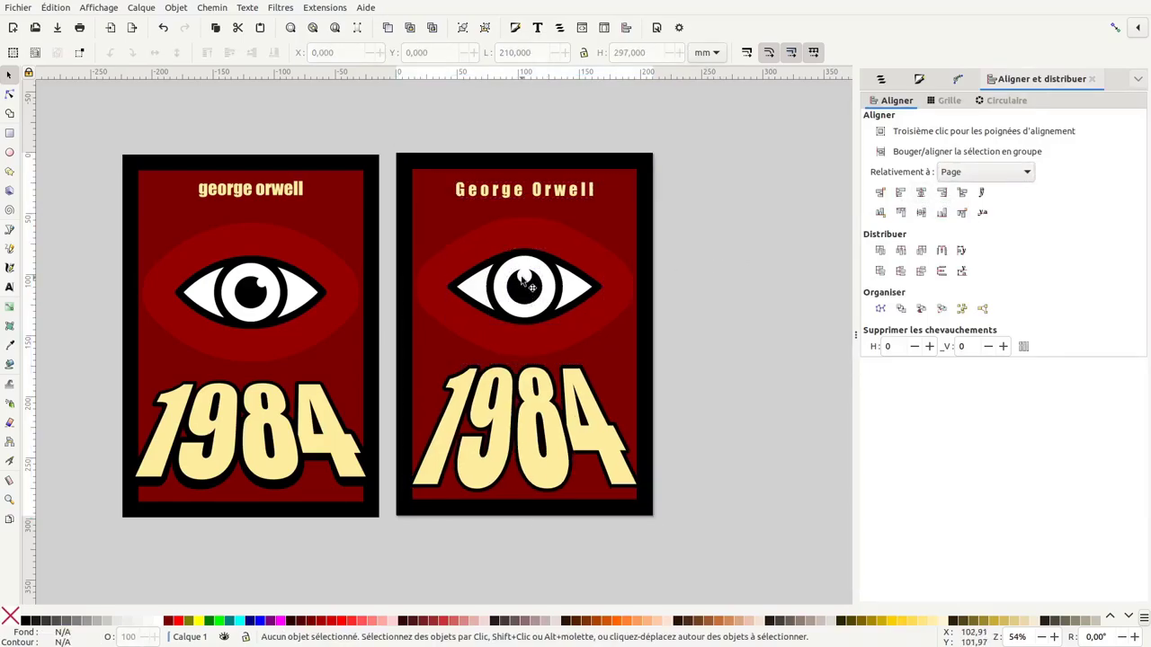
Move the pupil highlight circle slightly to the right
click(525, 284)
scroll(525, 284, up, 2)
drag(527, 288, 564, 286)
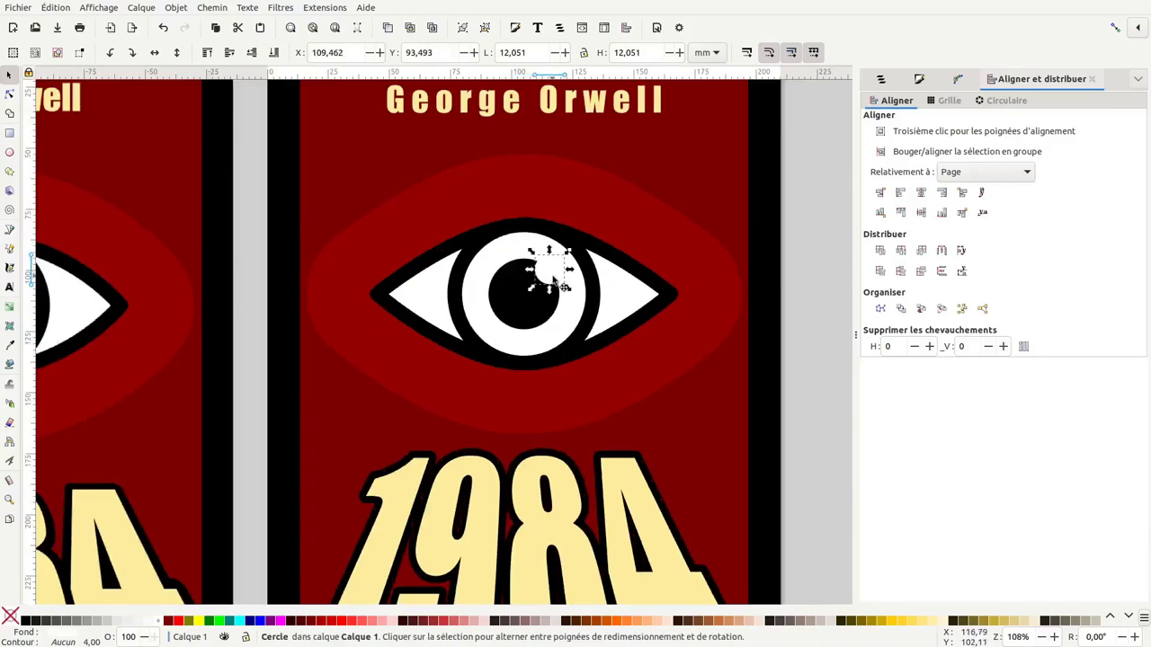
scroll(561, 285, down, 2)
Hide the reference cover image1 in Layers and Objects
click(881, 79)
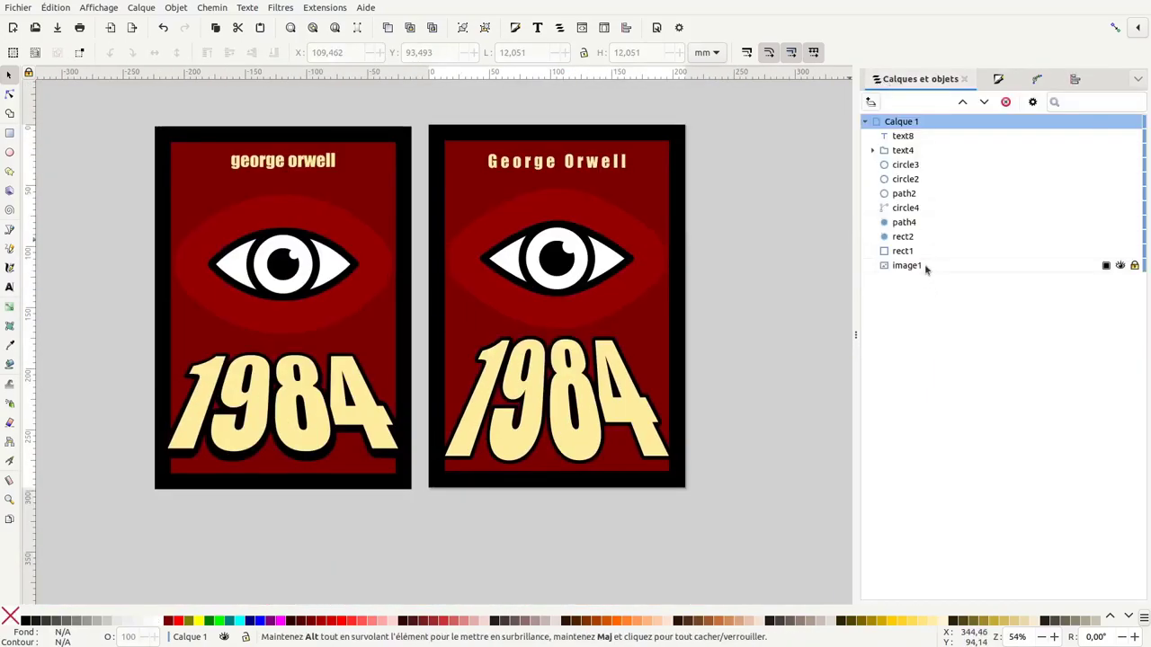
click(1119, 265)
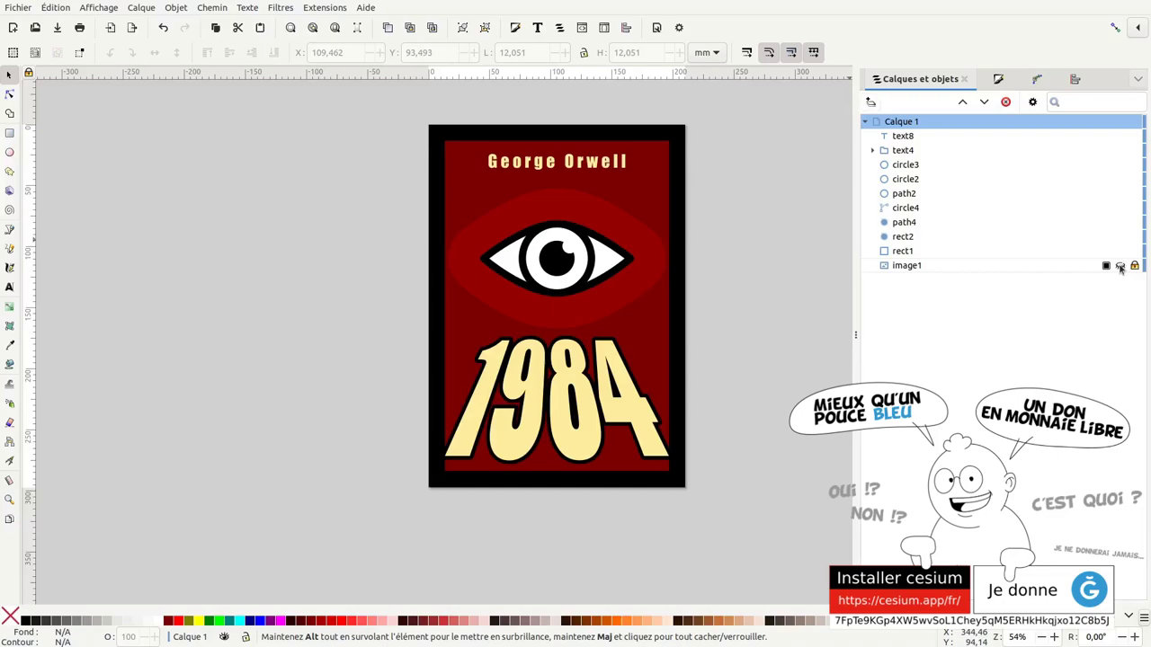
scroll(749, 299, up, 1)
middle_click(911, 79)
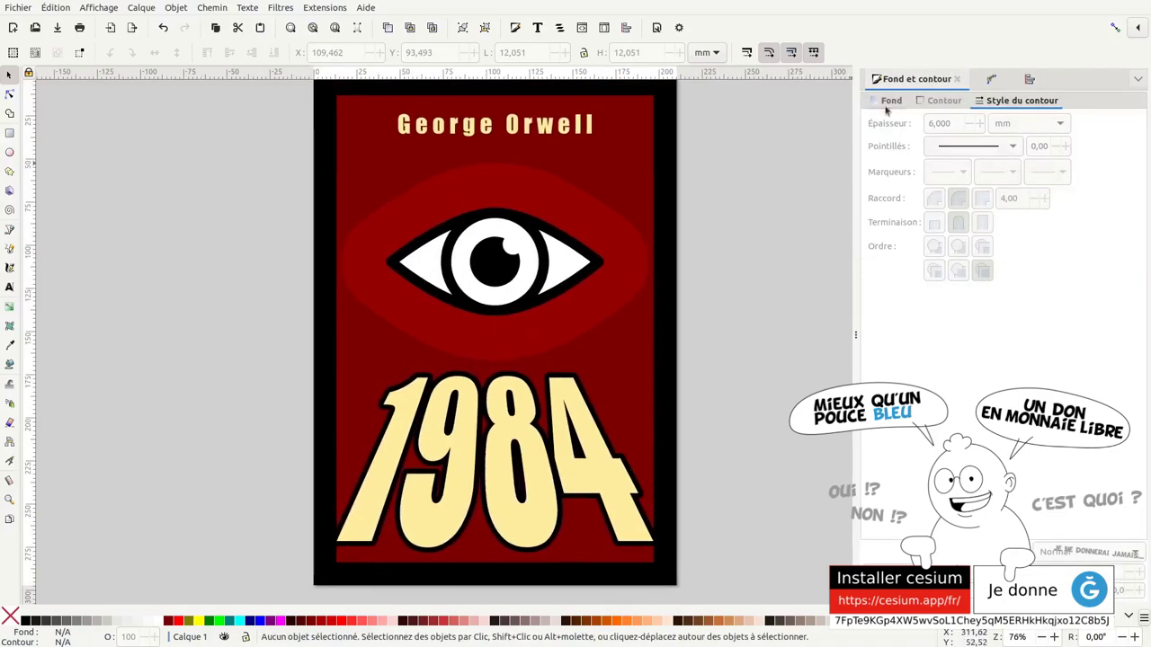